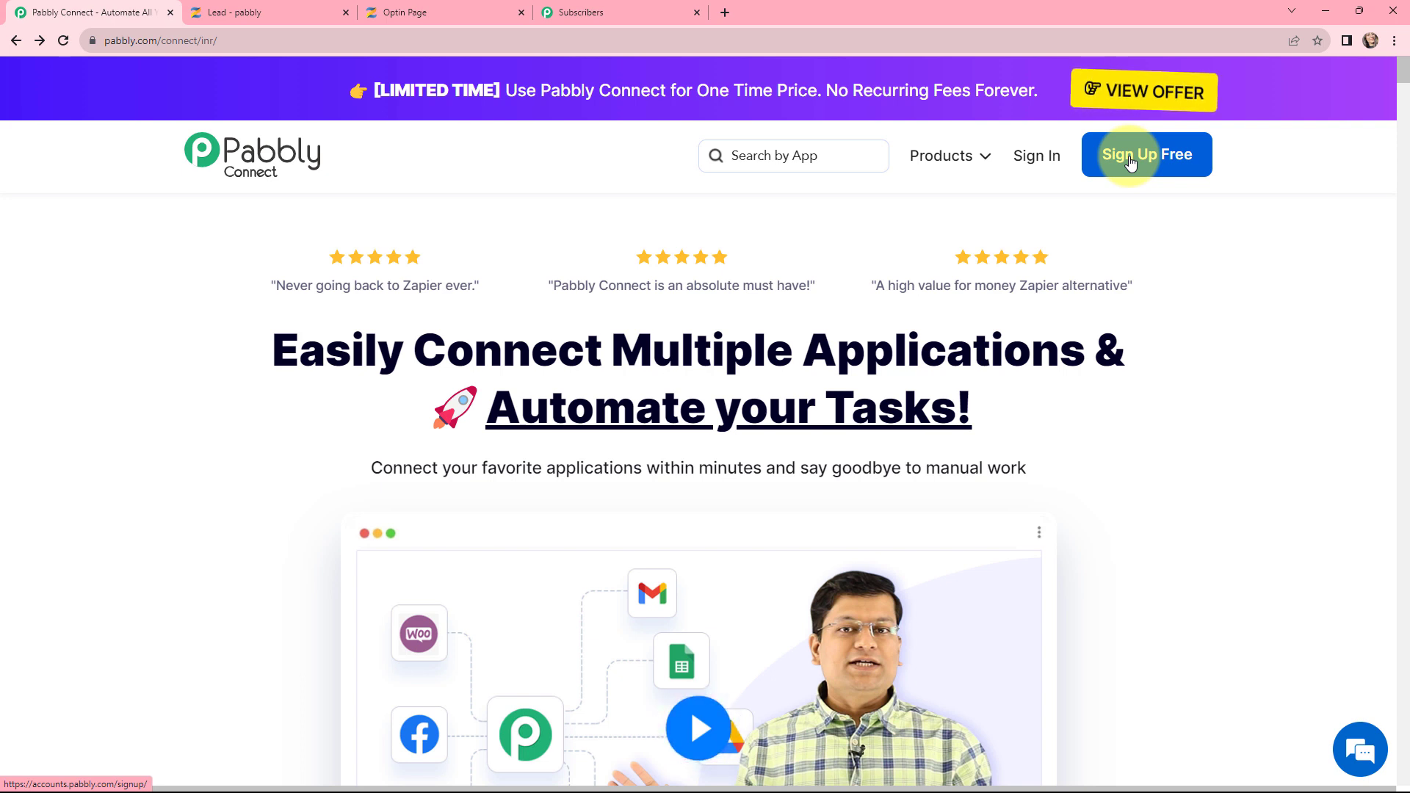
Step: Sign in and create workflow 'Add Zenler Leads as Subscribers in PEM Automatically' in the Zenler folder
{"action": "left_click", "coordinate": [1046, 163]}
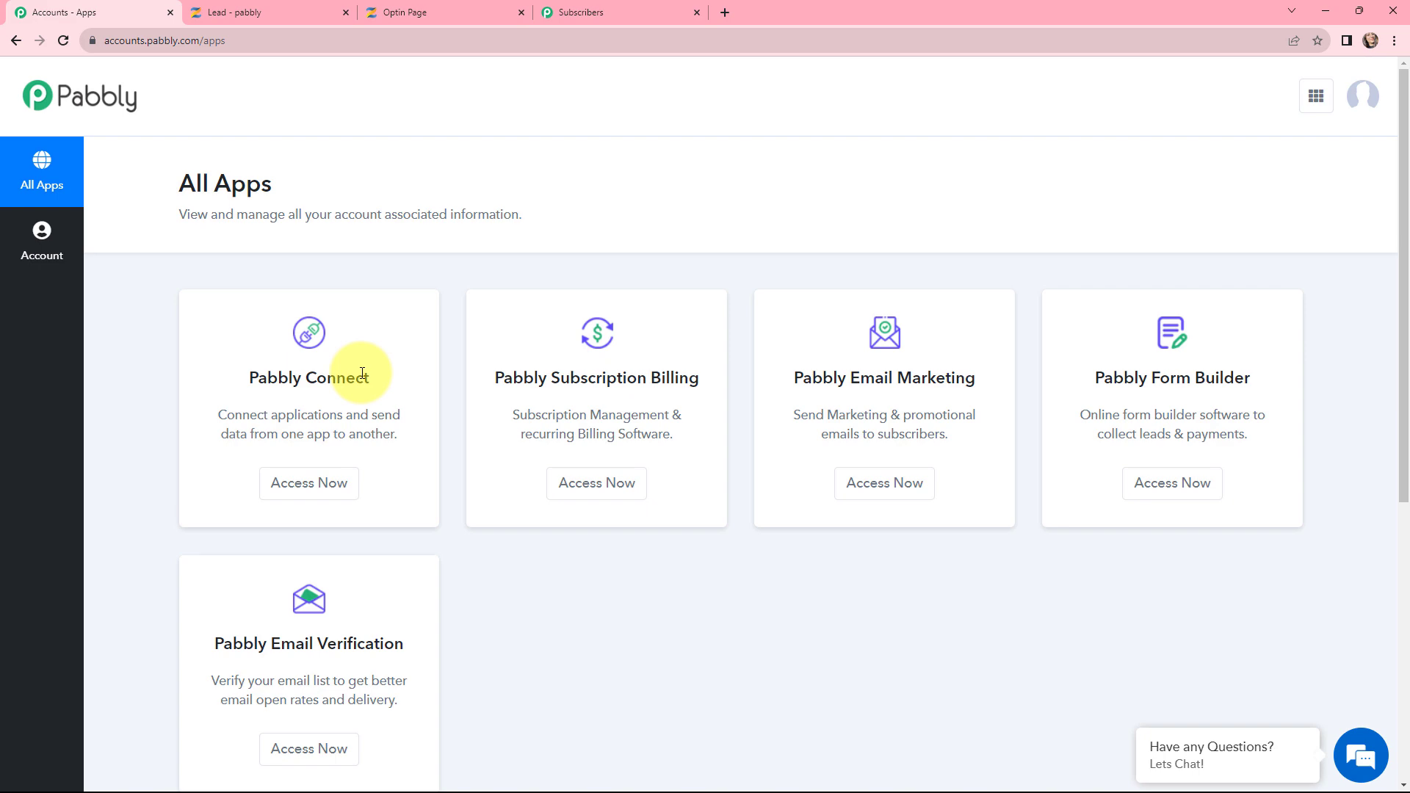
{"action": "left_click", "coordinate": [316, 479]}
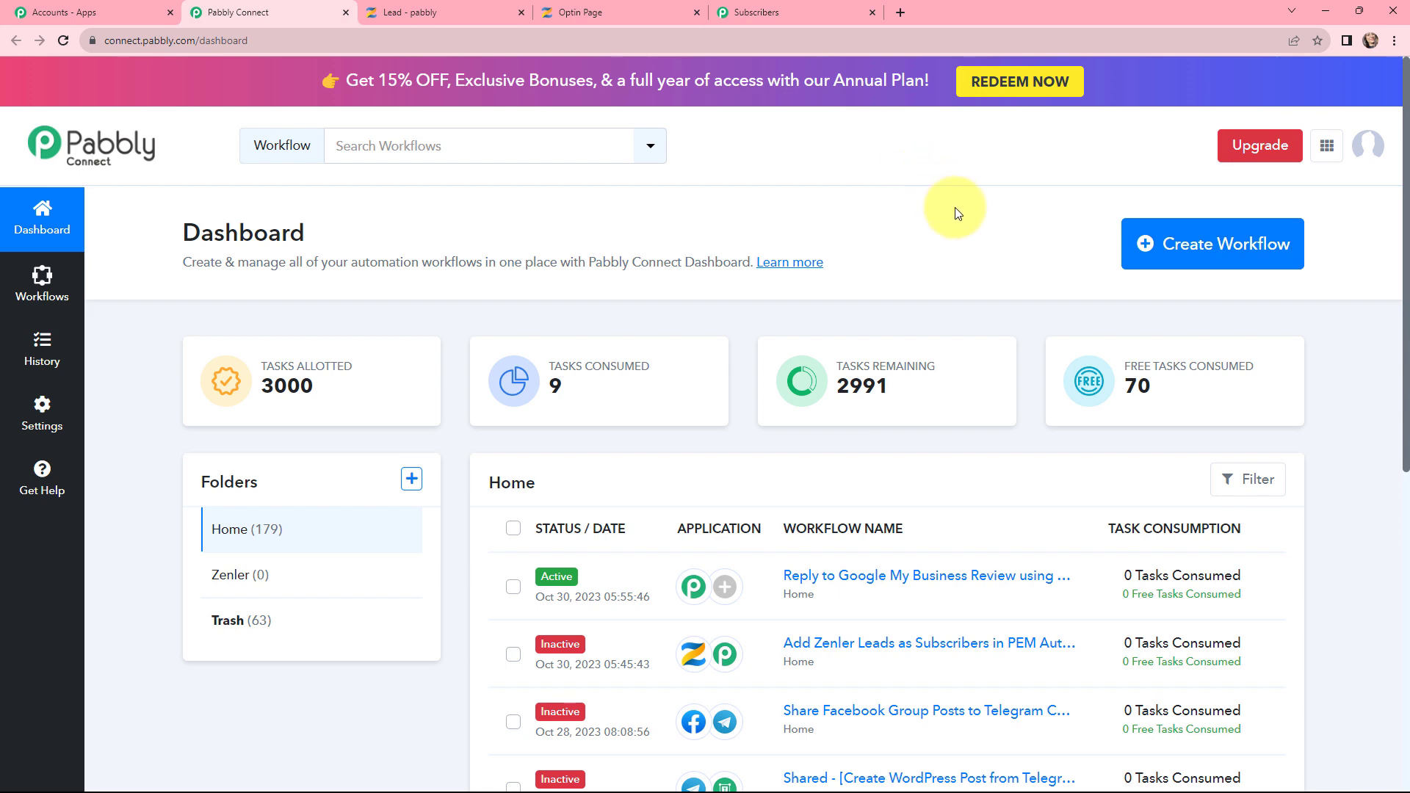
{"action": "left_click", "coordinate": [1187, 250]}
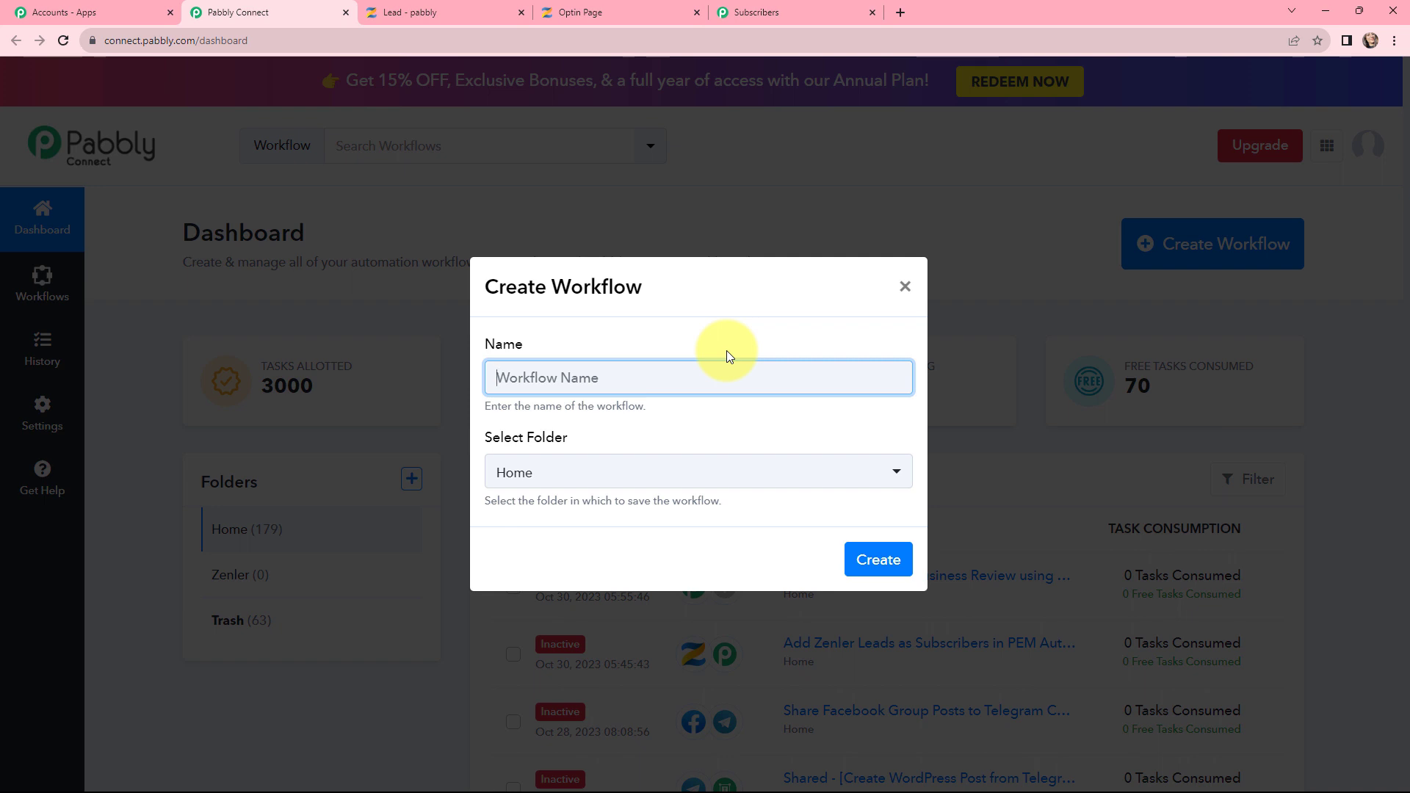
{"action": "type", "text": "Add Zenler Leads as Subscribers in PEM Automatically"}
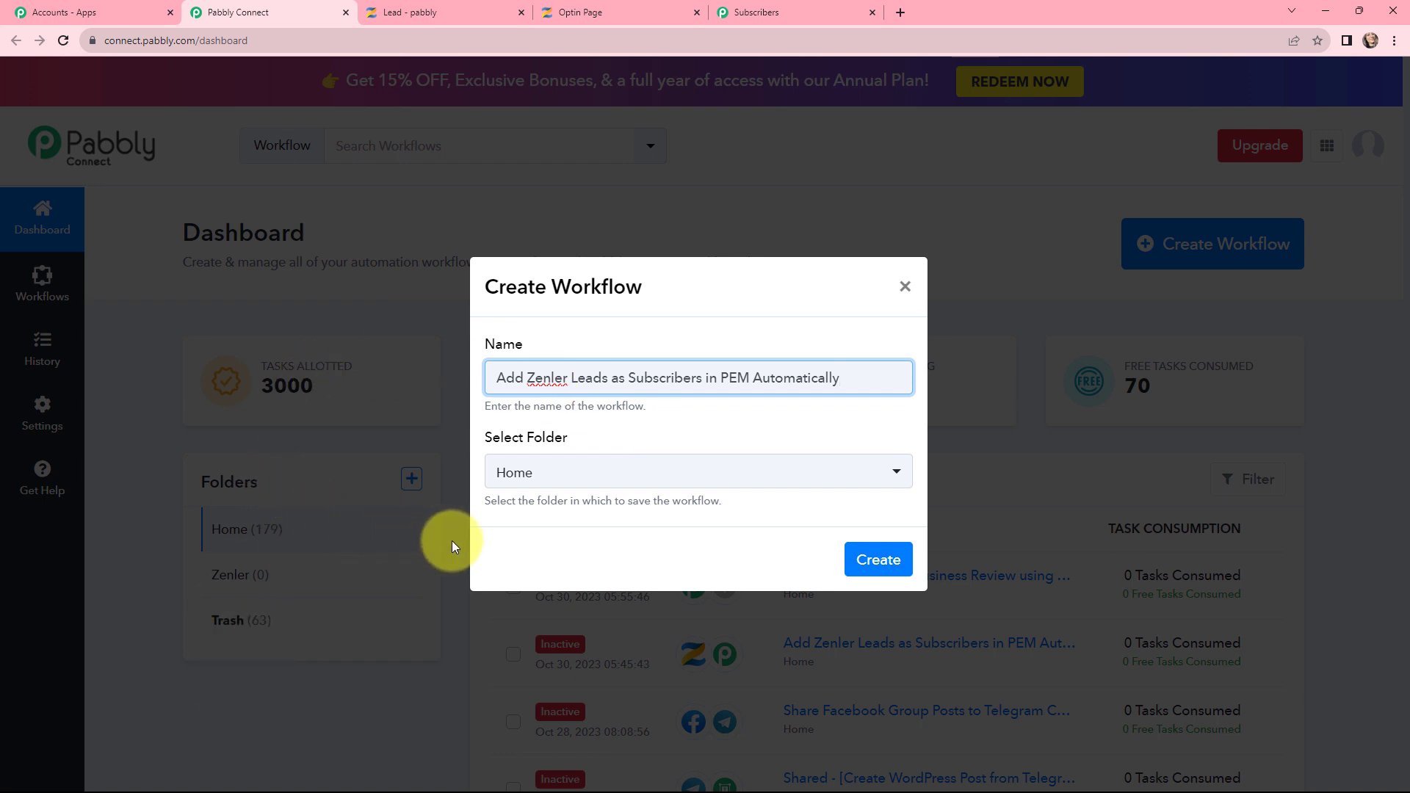
{"action": "left_click", "coordinate": [578, 481]}
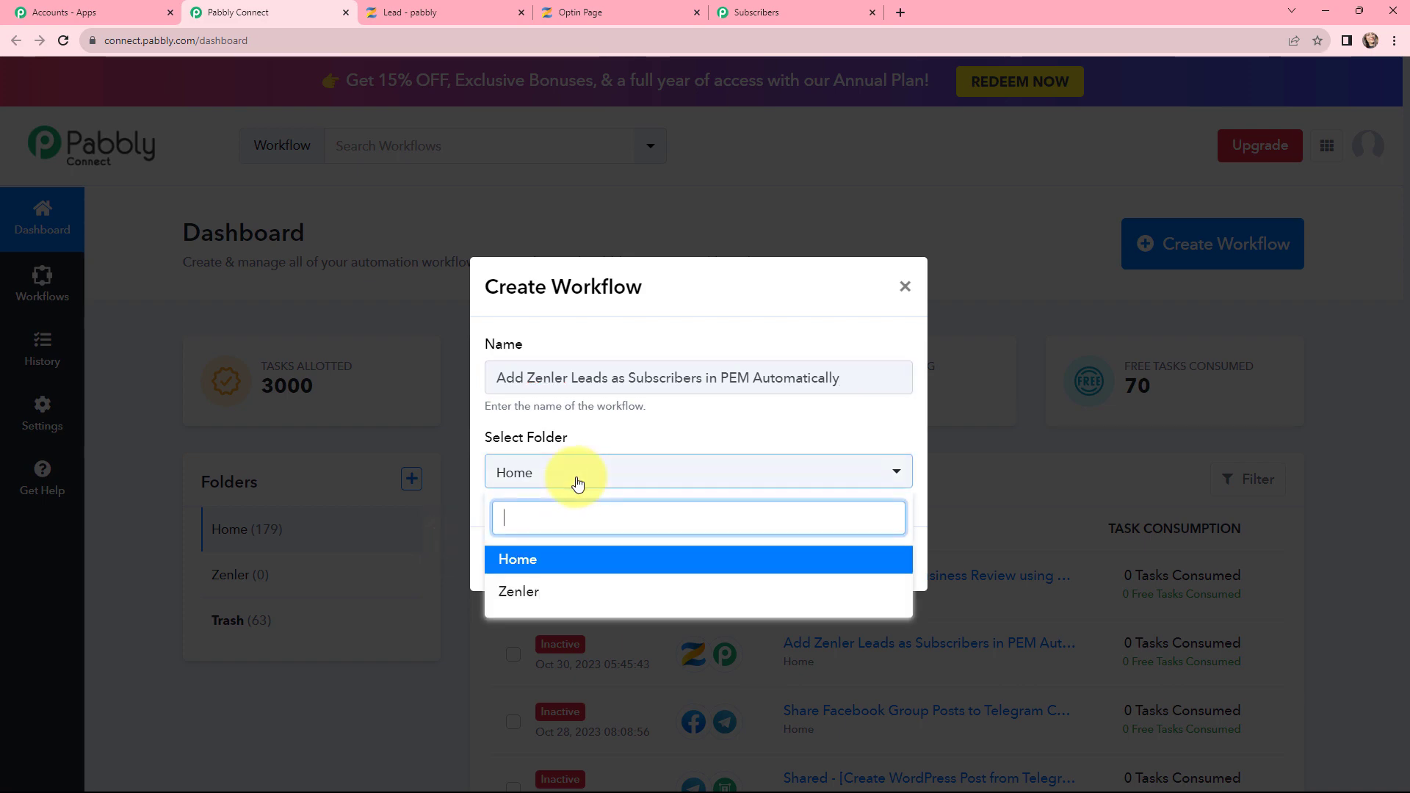
{"action": "left_click", "coordinate": [544, 592]}
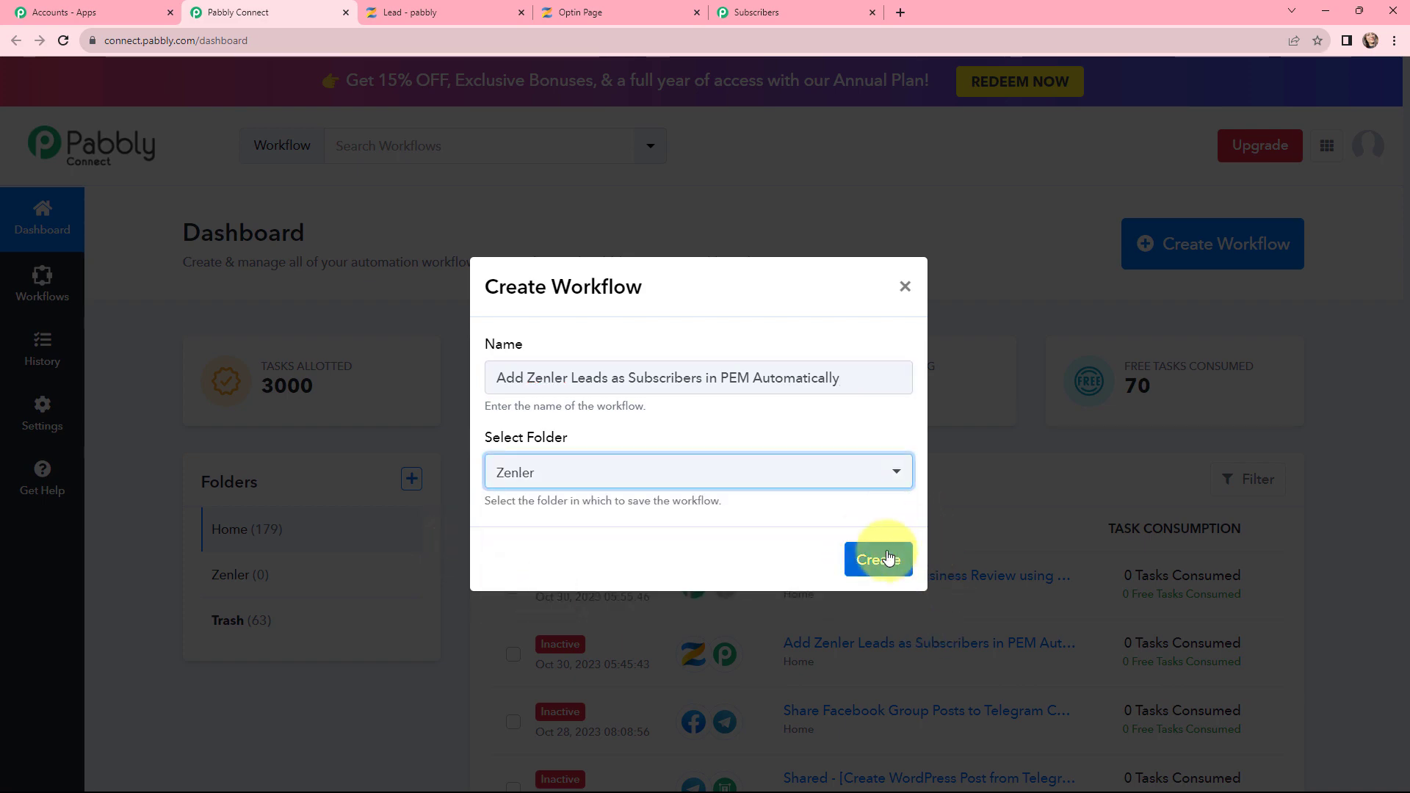
{"action": "left_click", "coordinate": [887, 558]}
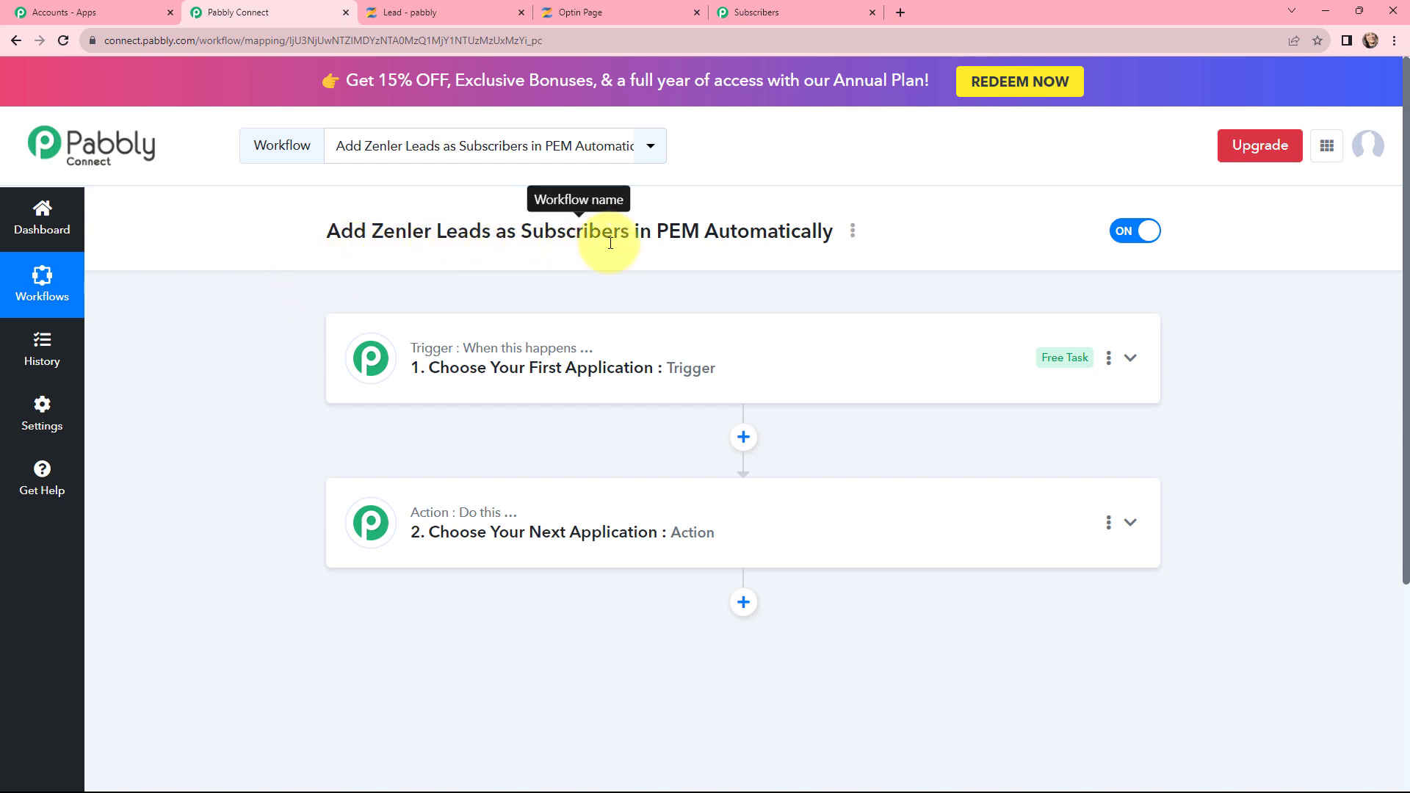
Step: Choose Zenler as the trigger app with New Lead as the trigger event
{"action": "left_click", "coordinate": [587, 339]}
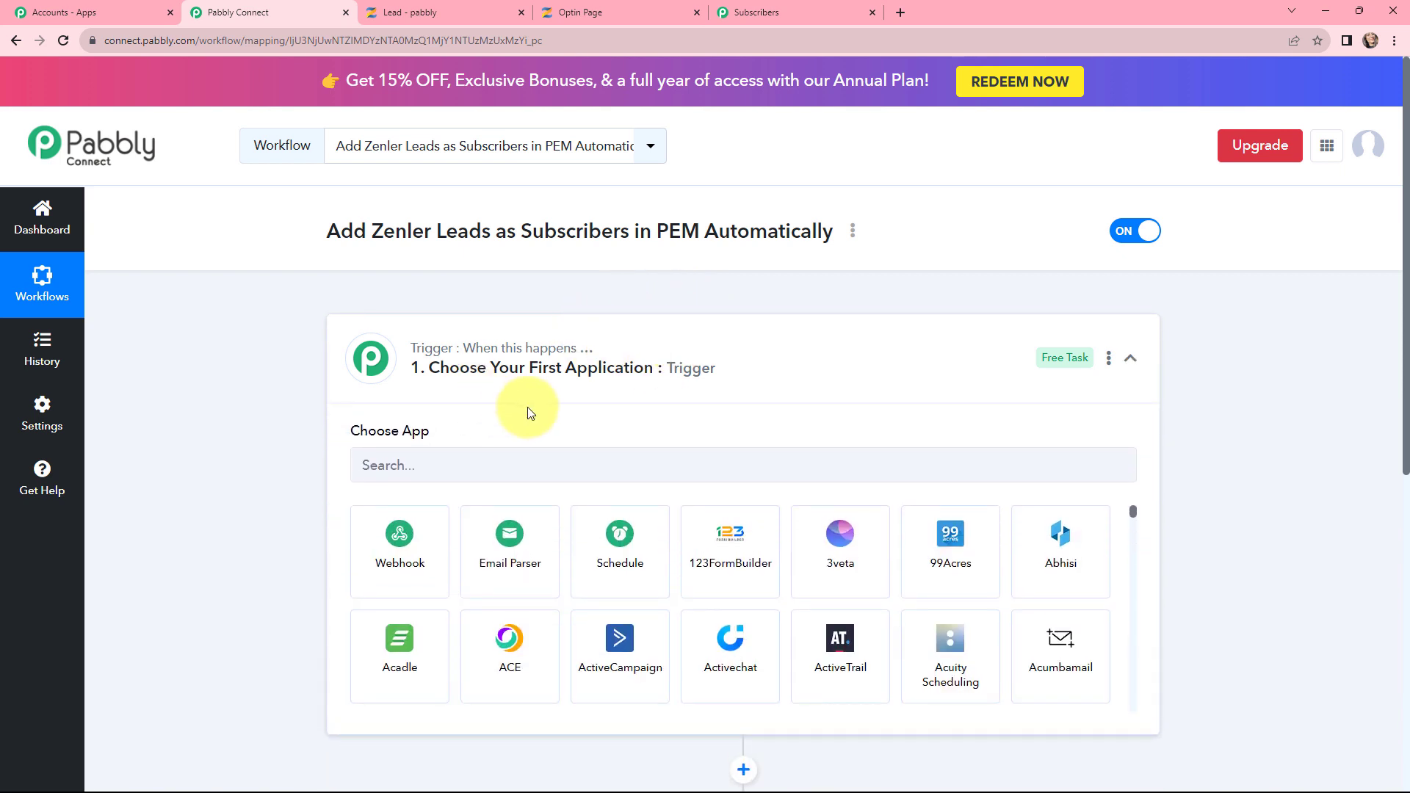
{"action": "left_click", "coordinate": [518, 466]}
{"action": "type", "text": "ZENL"}
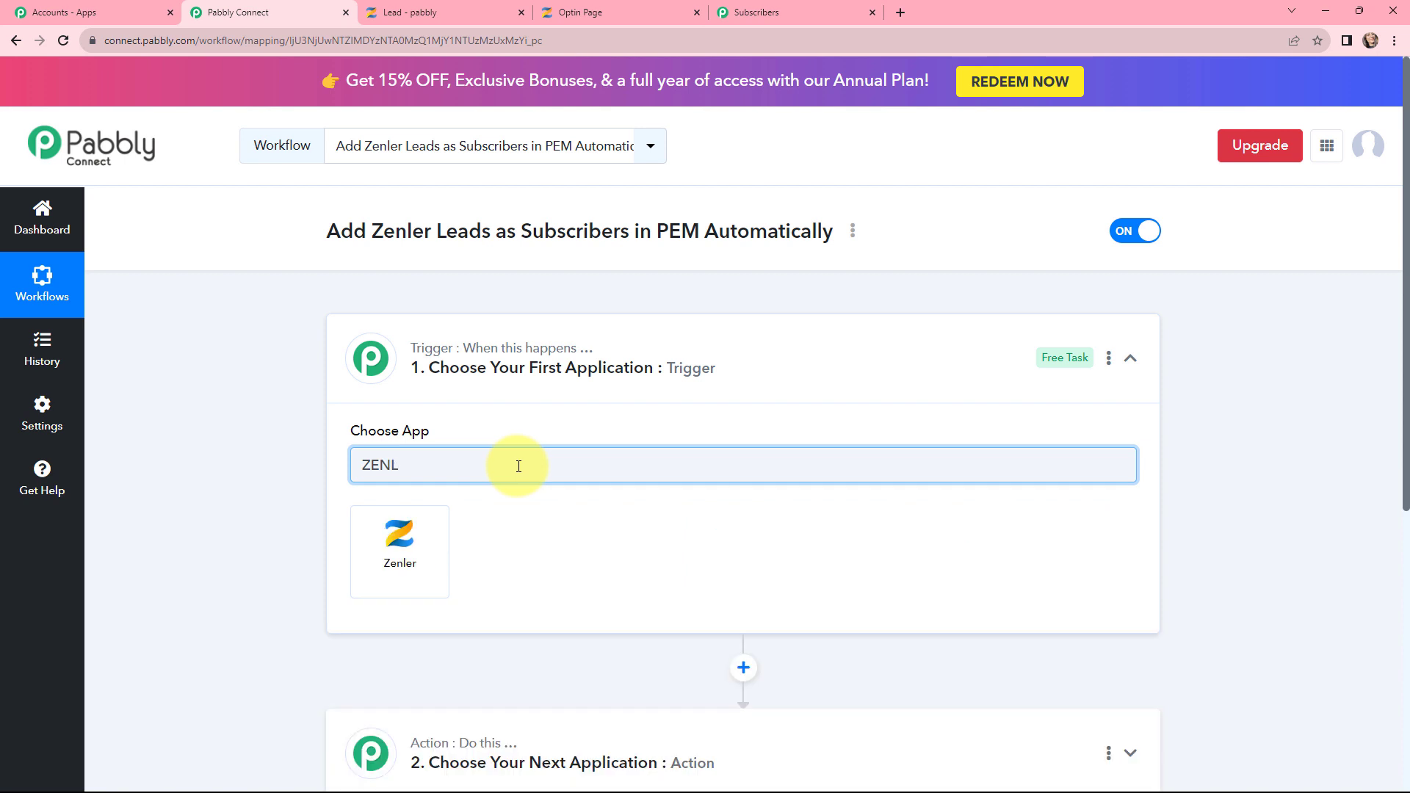
{"action": "left_click", "coordinate": [396, 532]}
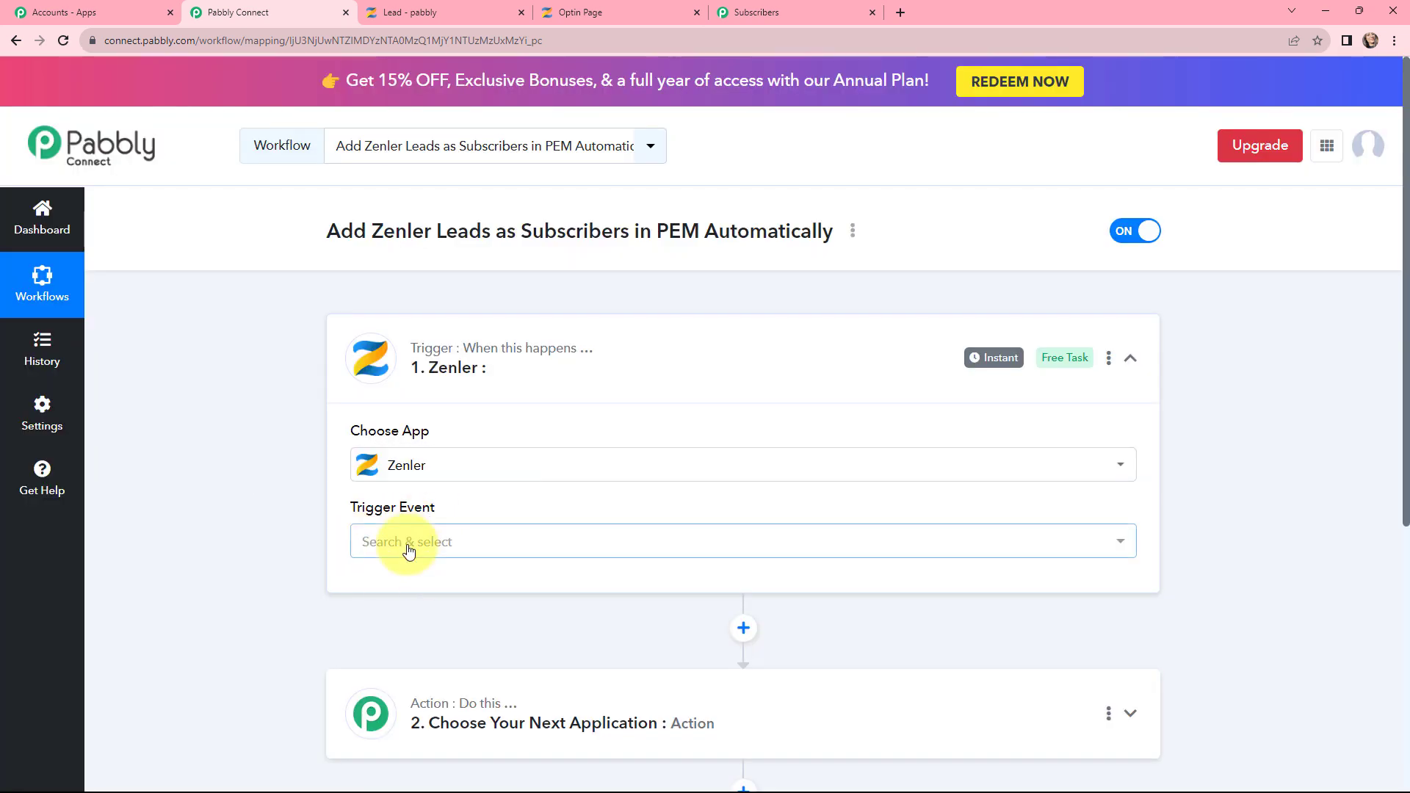
{"action": "left_click", "coordinate": [403, 543]}
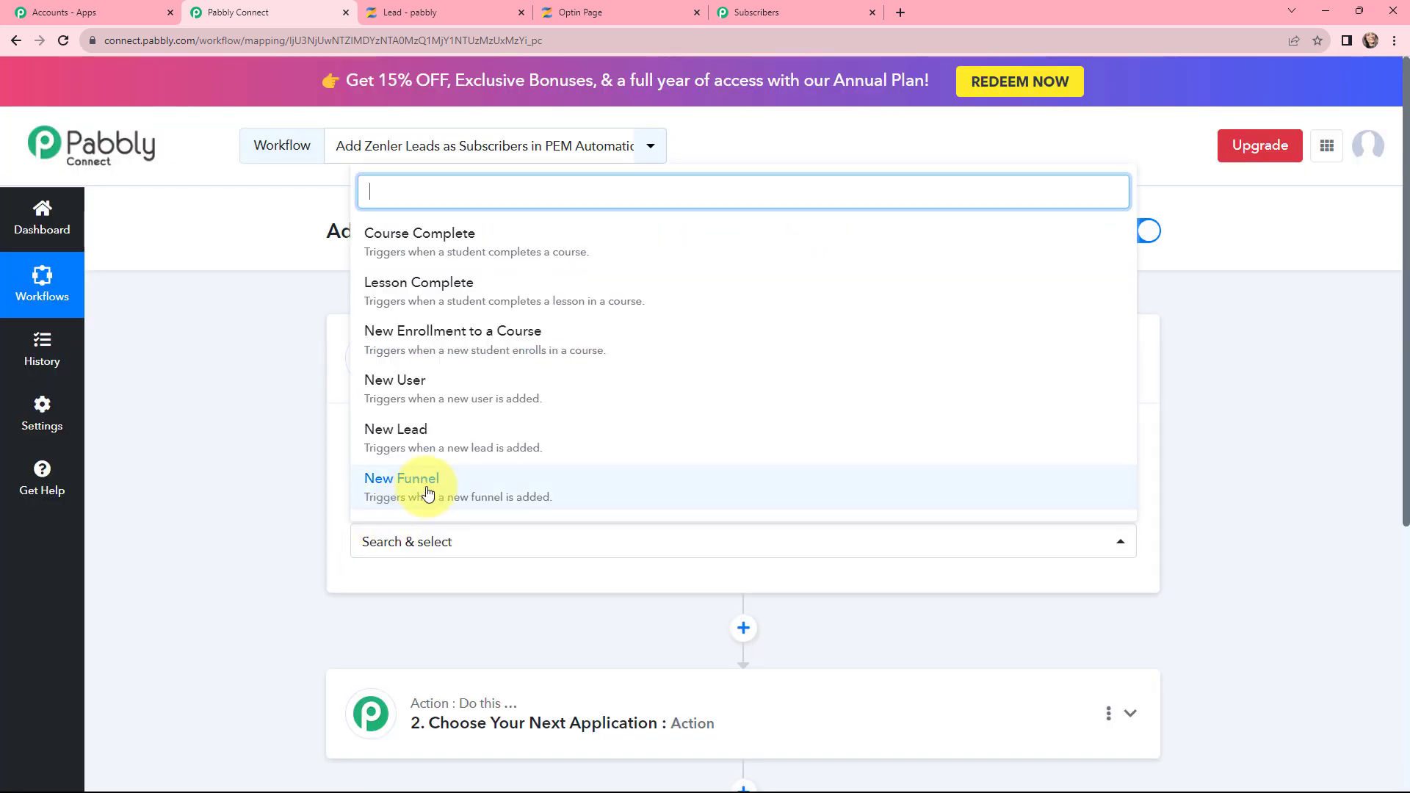
{"action": "left_click", "coordinate": [447, 449]}
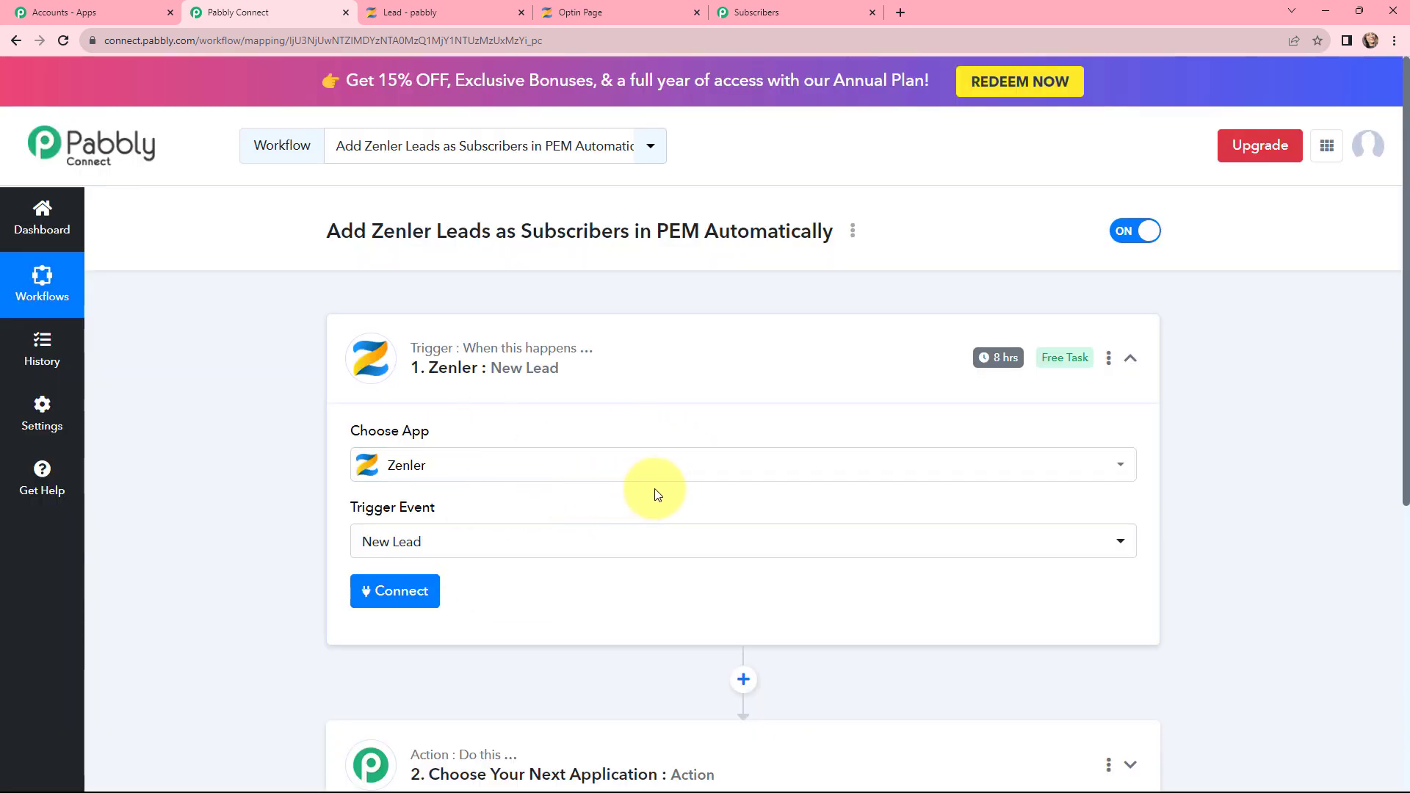
{"action": "scroll", "coordinate": [752, 451], "scroll_direction": "down", "scroll_amount": 5}
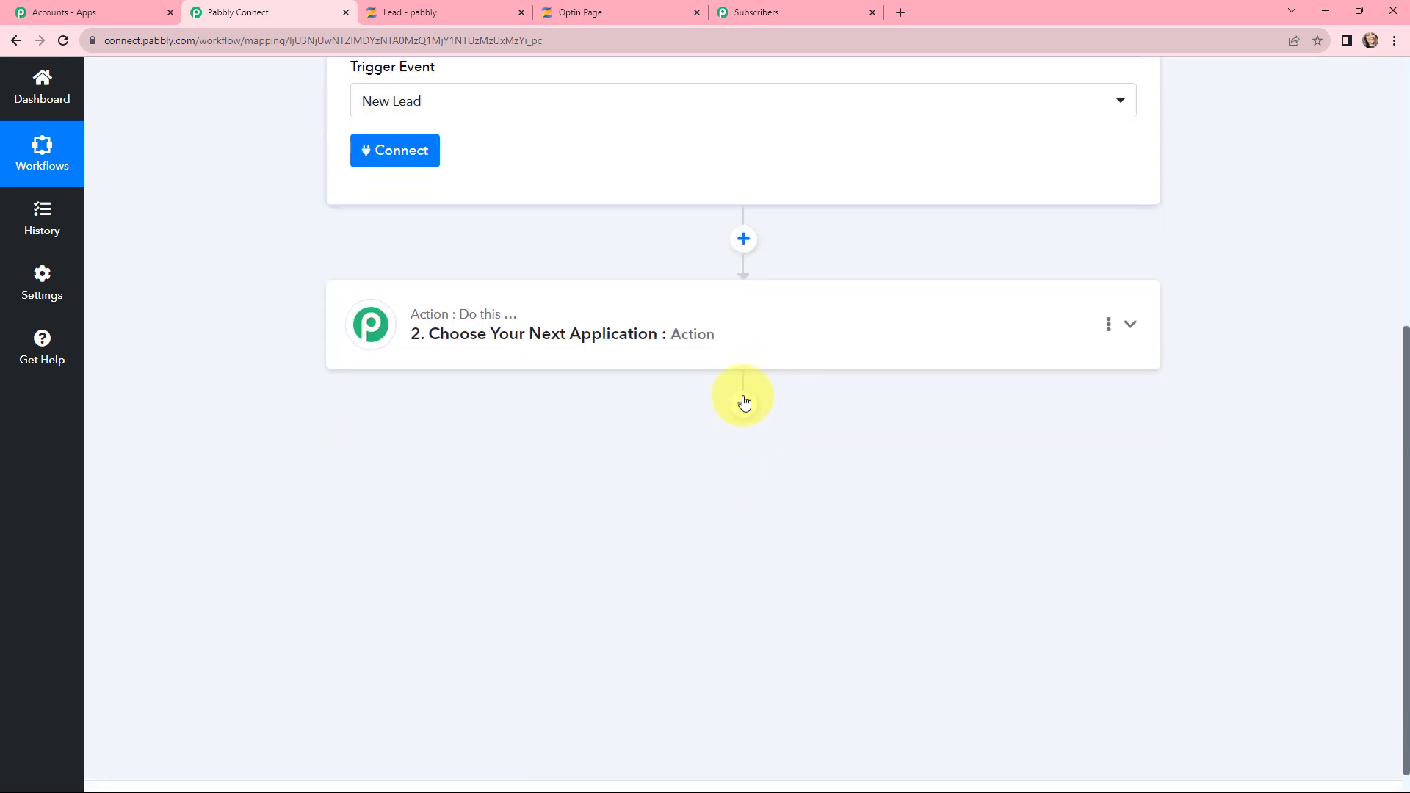
Step: Set the action app to Pabbly Email Marketing with the Add Subscribers action event
{"action": "left_click", "coordinate": [729, 331]}
{"action": "left_click", "coordinate": [649, 441]}
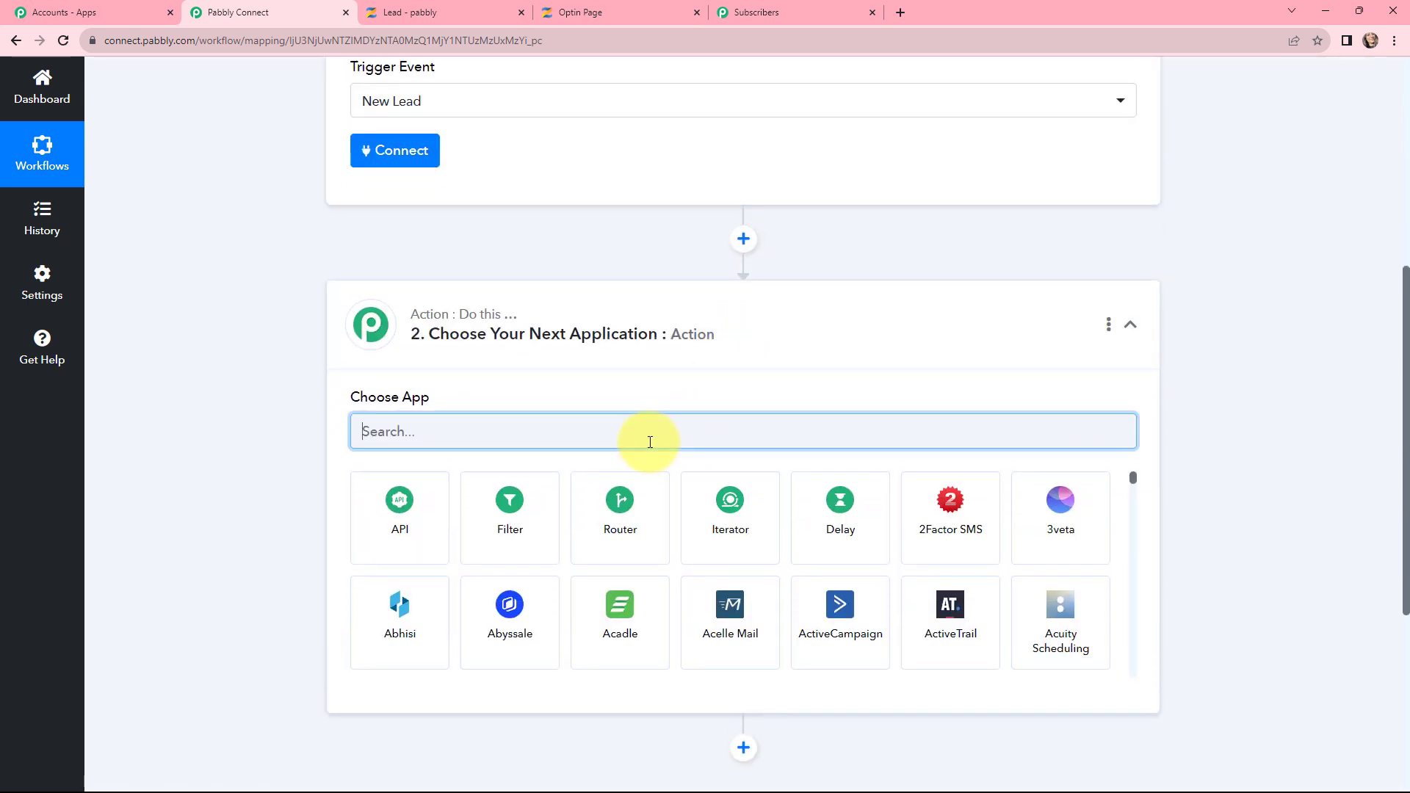
{"action": "type", "text": "PABB"}
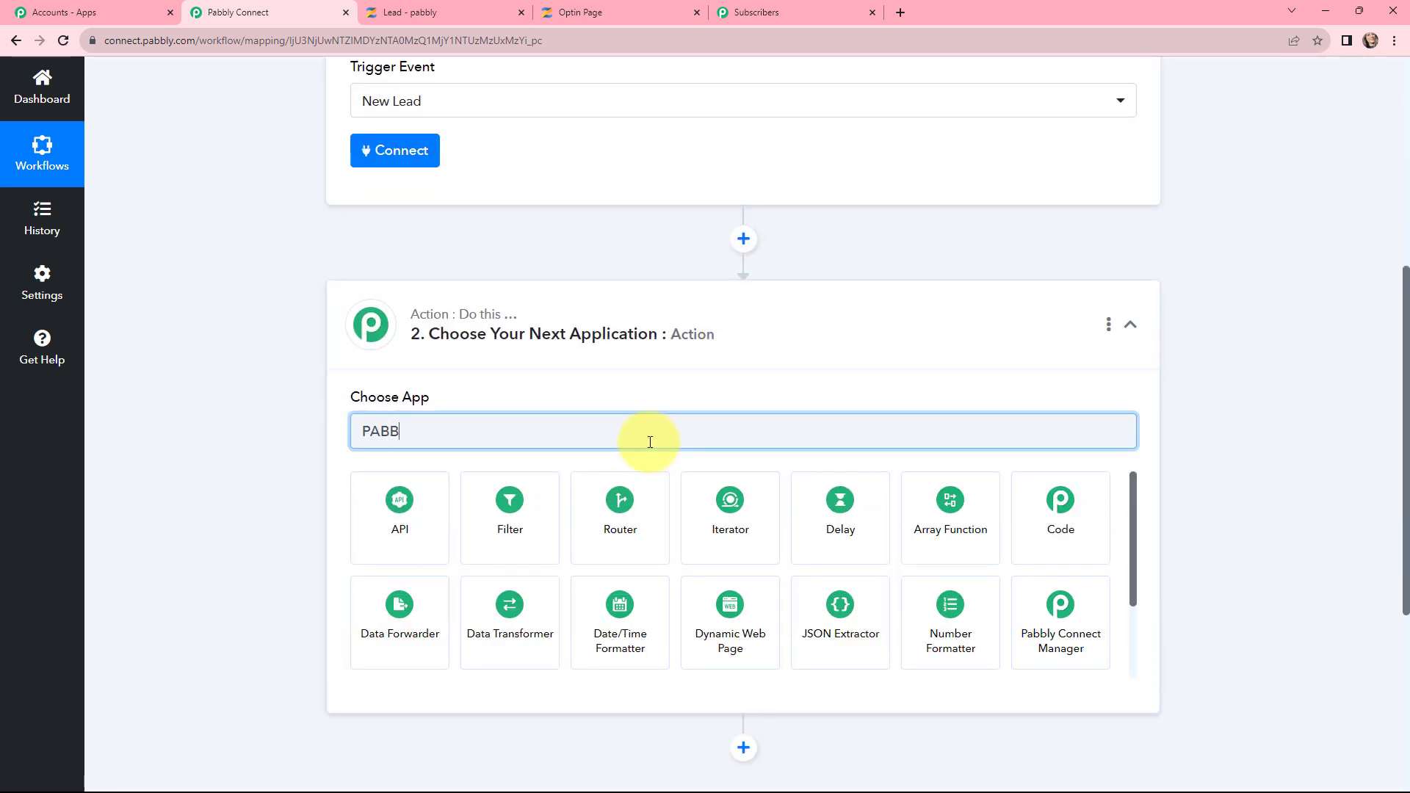
{"action": "type", "text": "LY E"}
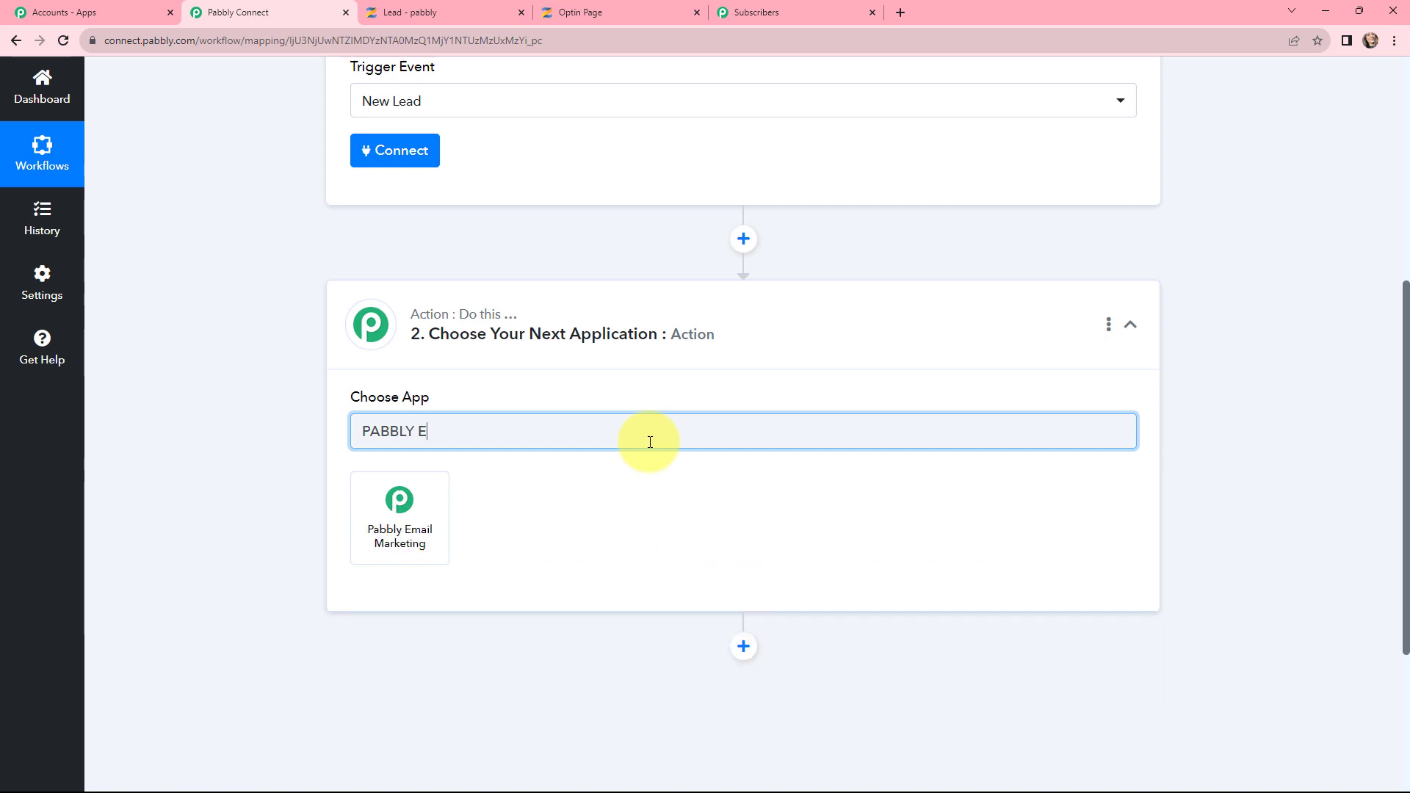
{"action": "left_click", "coordinate": [406, 492]}
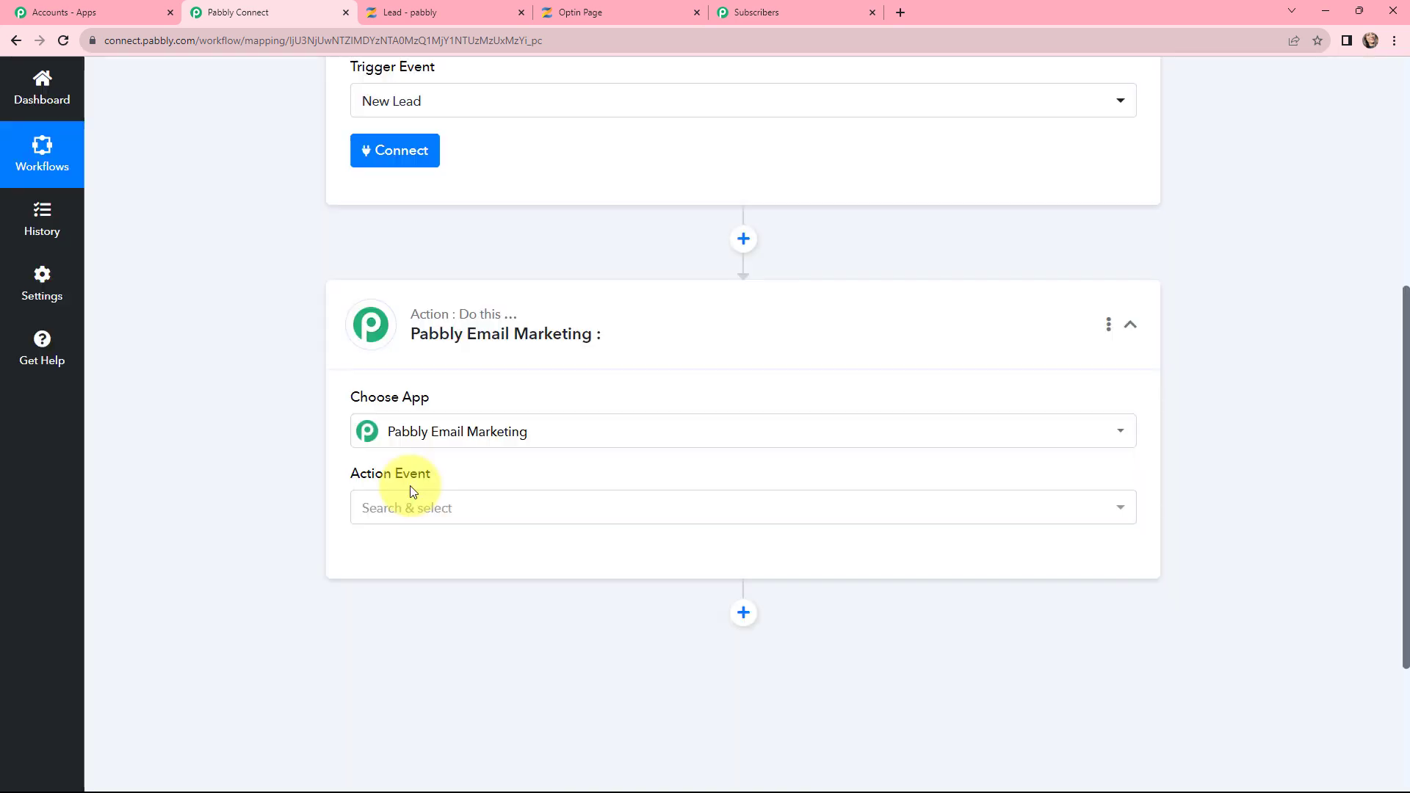
{"action": "left_click", "coordinate": [409, 503]}
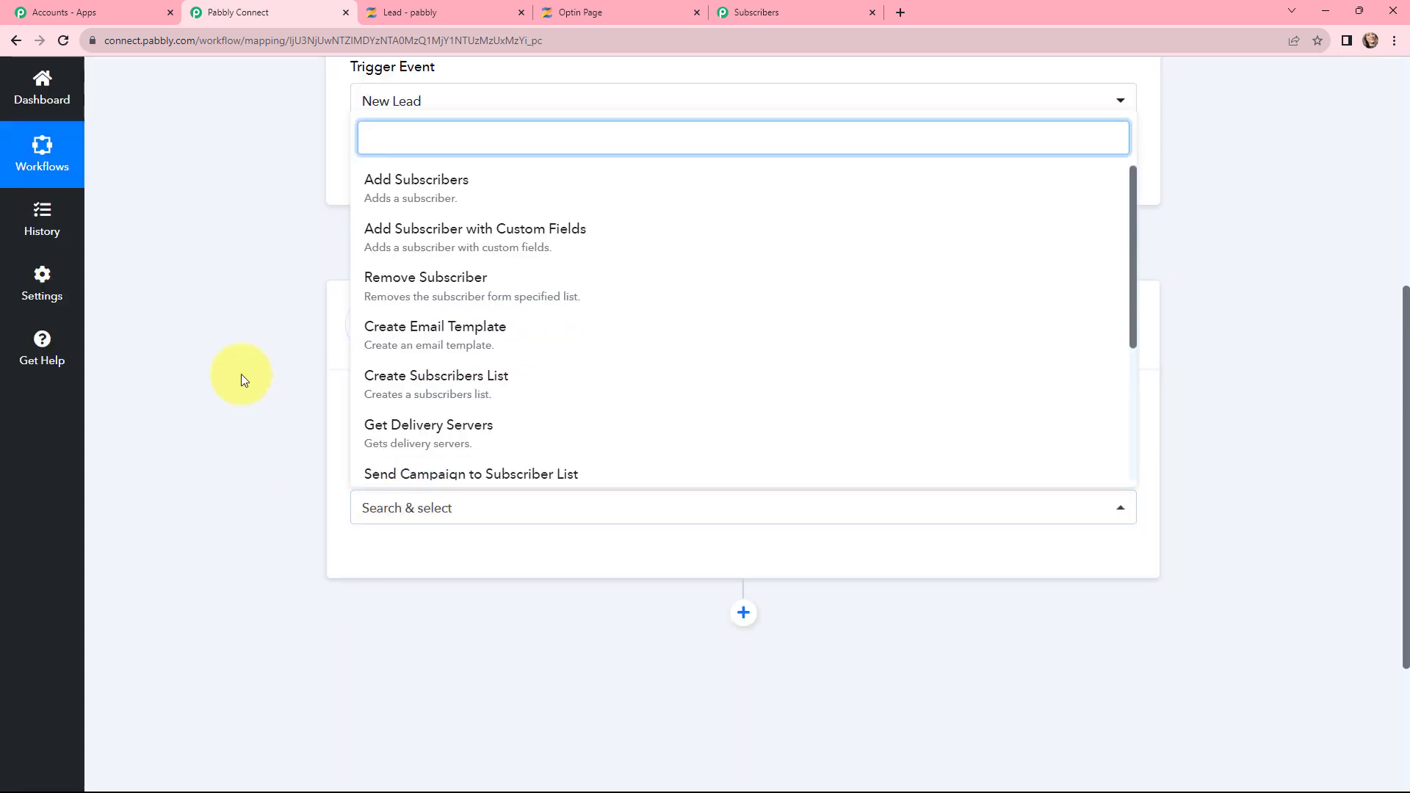
{"action": "left_click", "coordinate": [422, 189]}
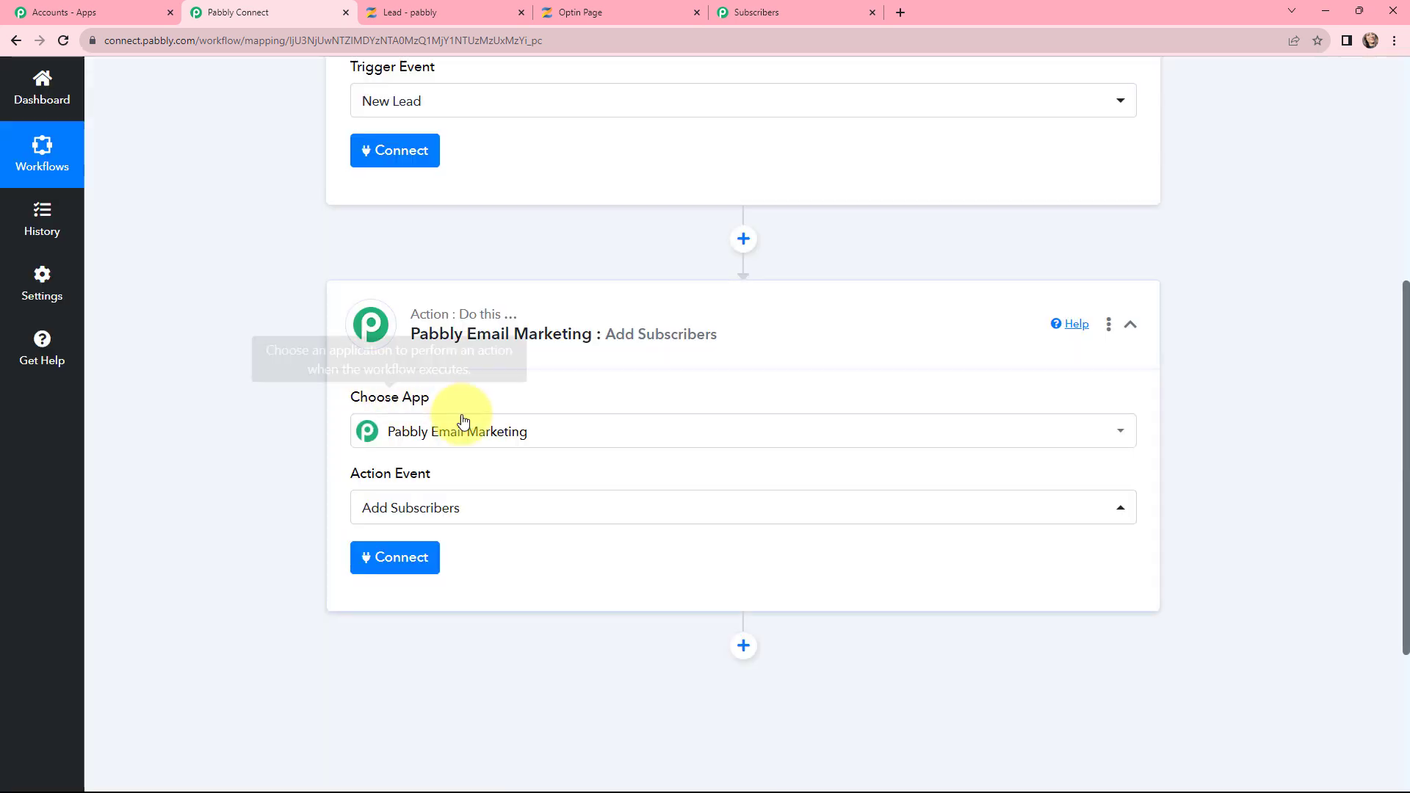
{"action": "scroll", "coordinate": [463, 419], "scroll_direction": "up", "scroll_amount": 2}
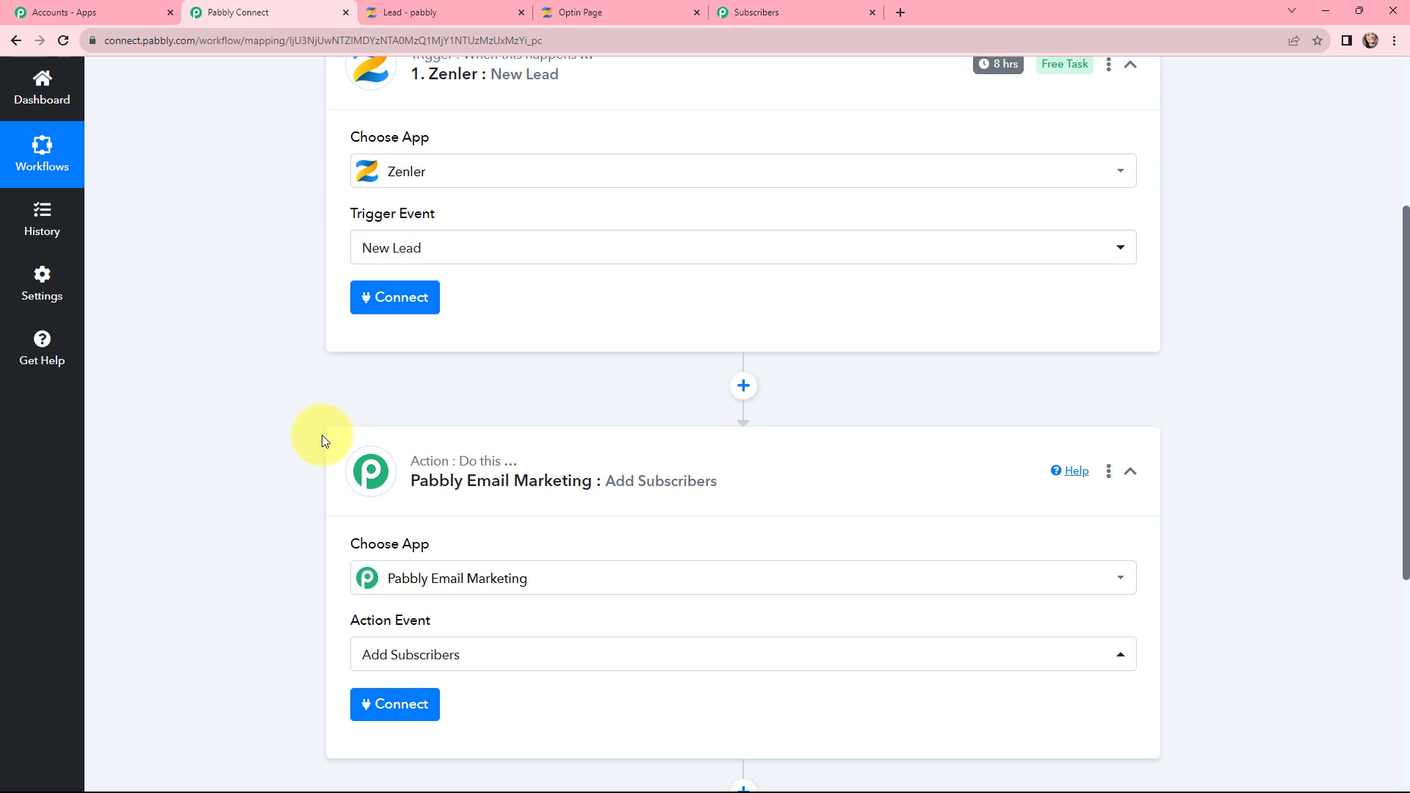
{"action": "scroll", "coordinate": [291, 468], "scroll_direction": "up", "scroll_amount": 4}
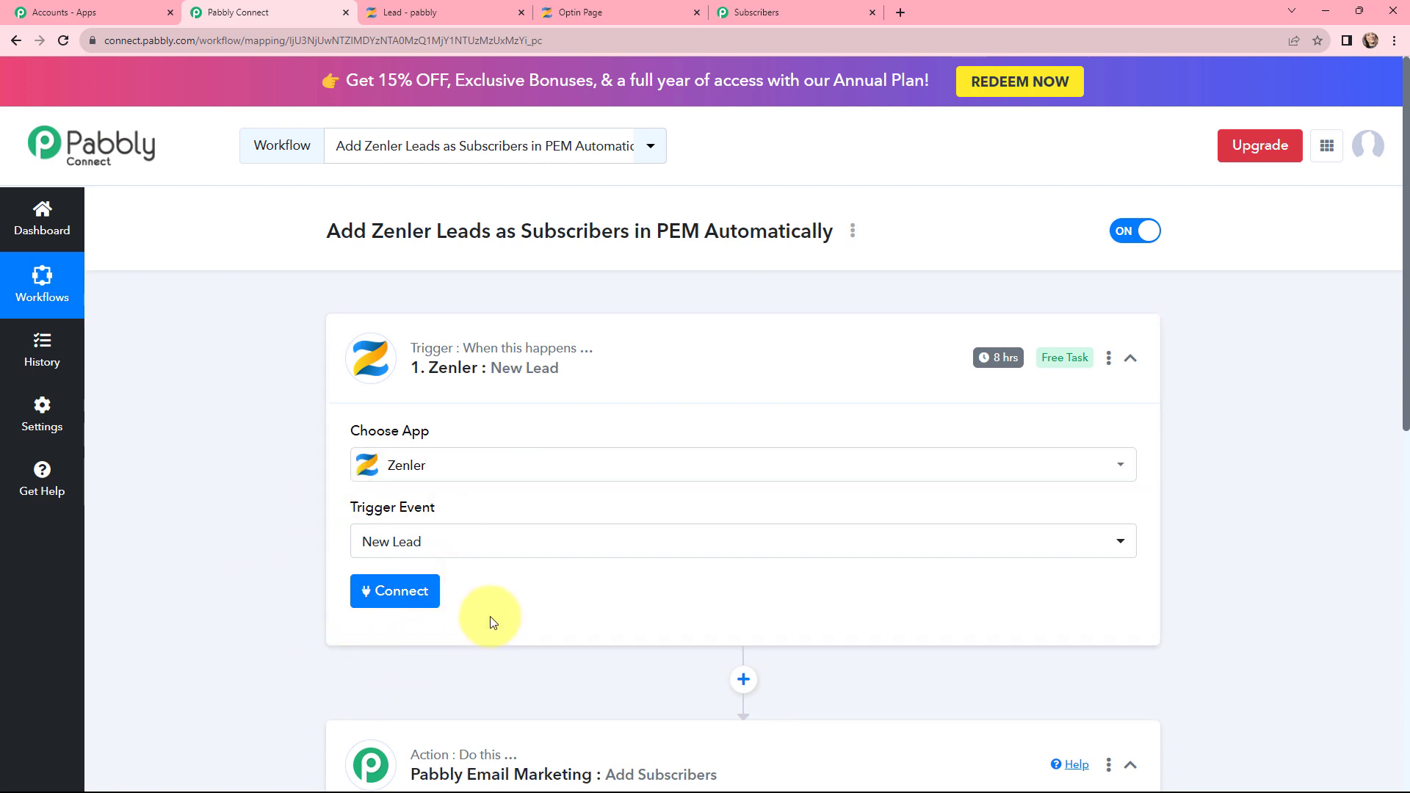
Step: Add a new Zenler connection, Zenler #9, and review its API Key and School/Account fields
{"action": "left_click", "coordinate": [388, 600]}
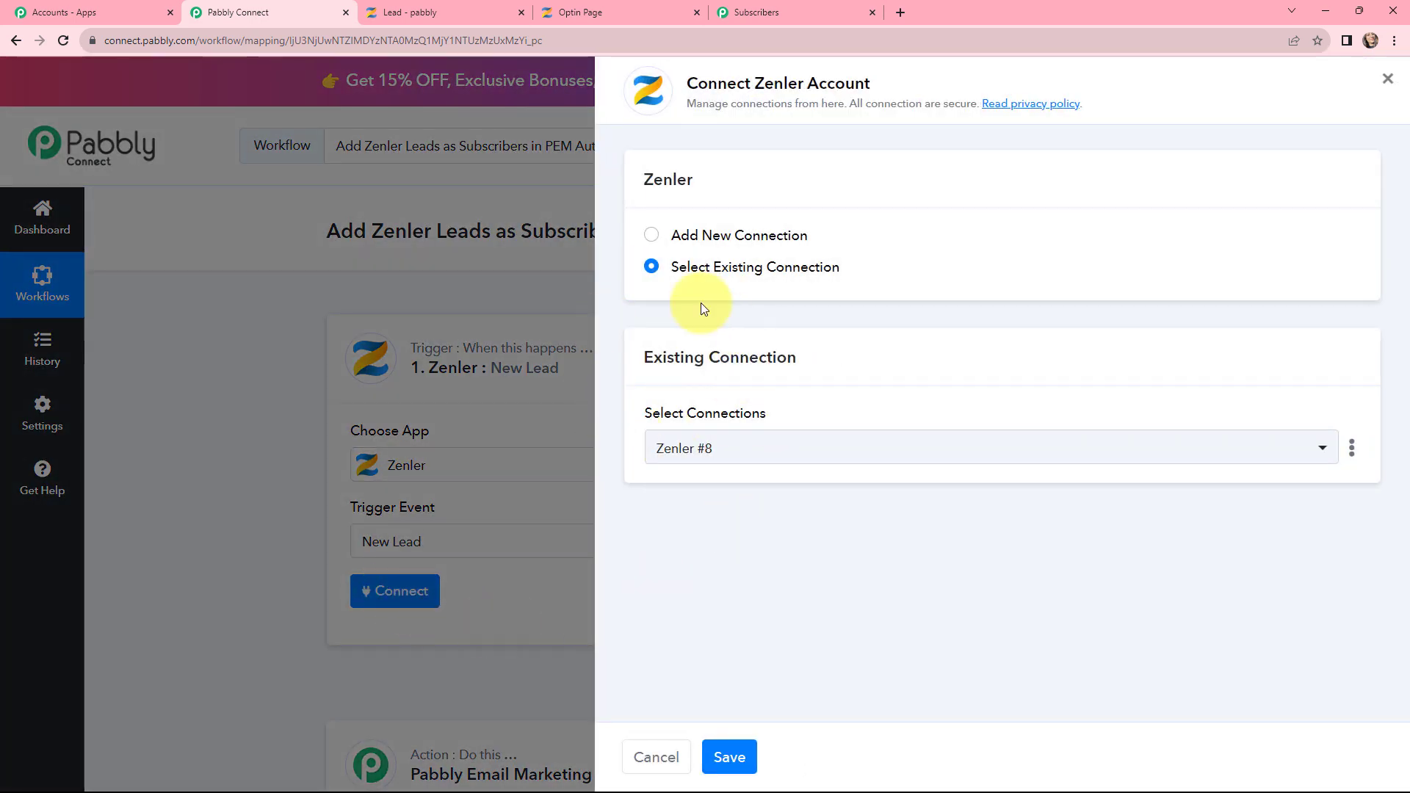
{"action": "left_click", "coordinate": [651, 238]}
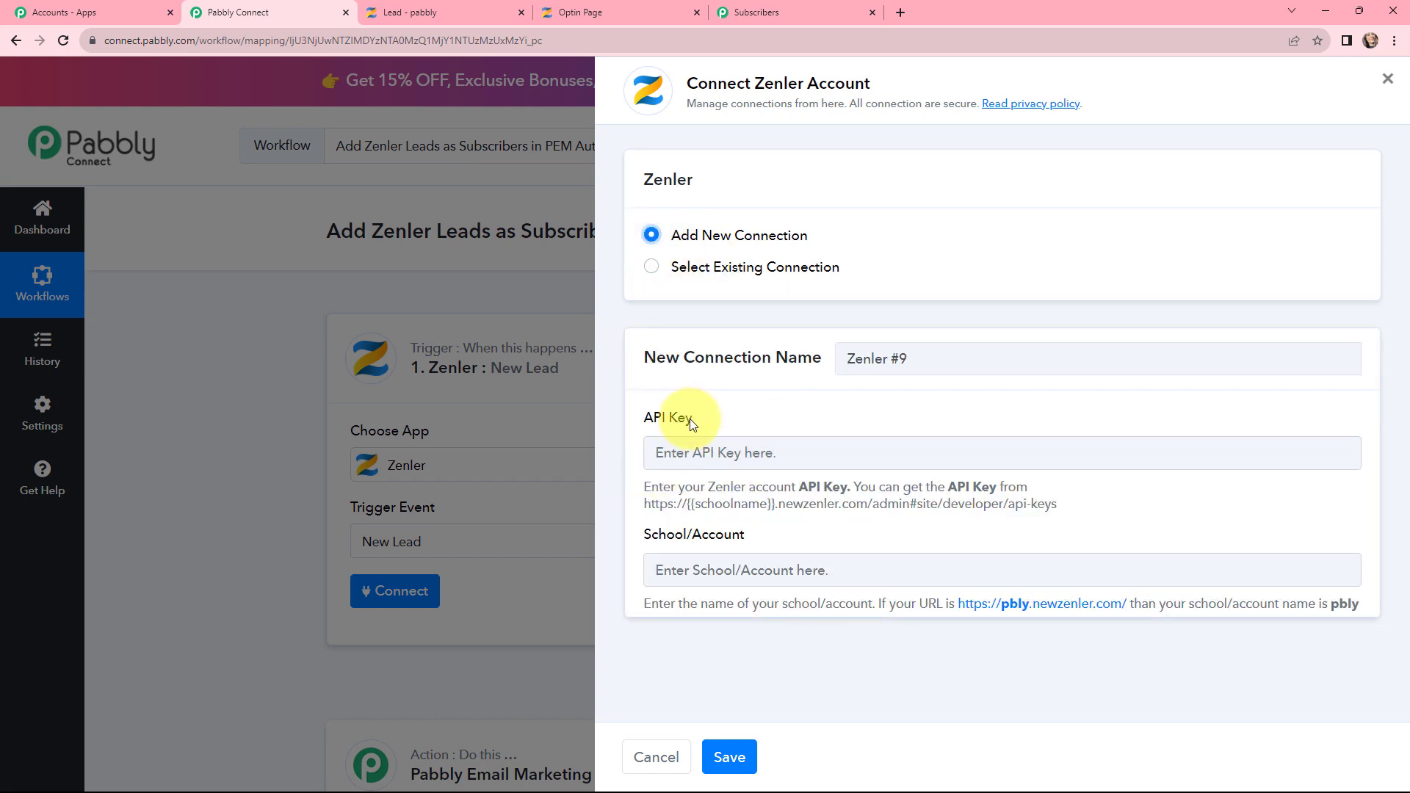
{"action": "left_click_drag", "start_coordinate": [689, 419], "coordinate": [614, 420]}
{"action": "left_click_drag", "start_coordinate": [773, 541], "coordinate": [644, 540]}
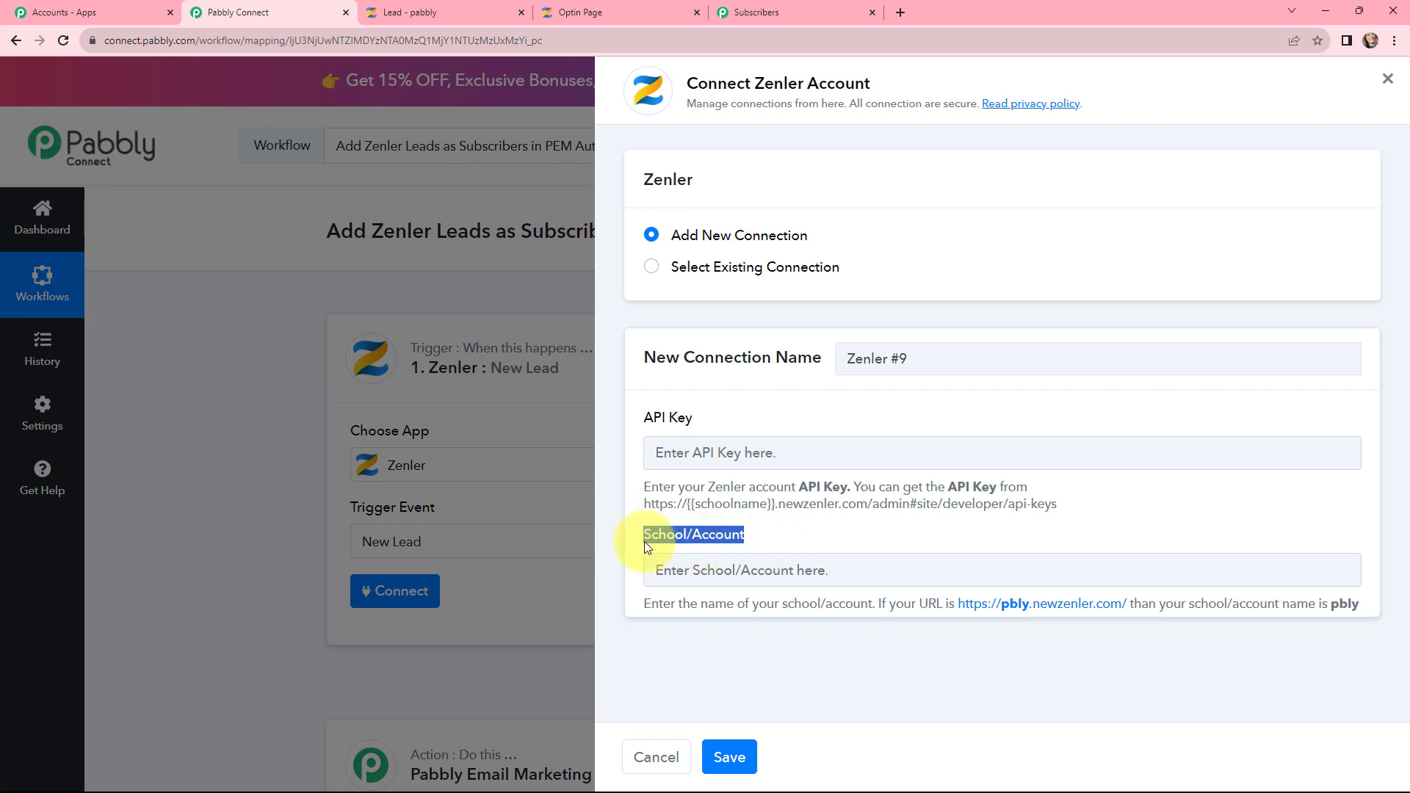
{"action": "left_click_drag", "start_coordinate": [640, 487], "coordinate": [1046, 505]}
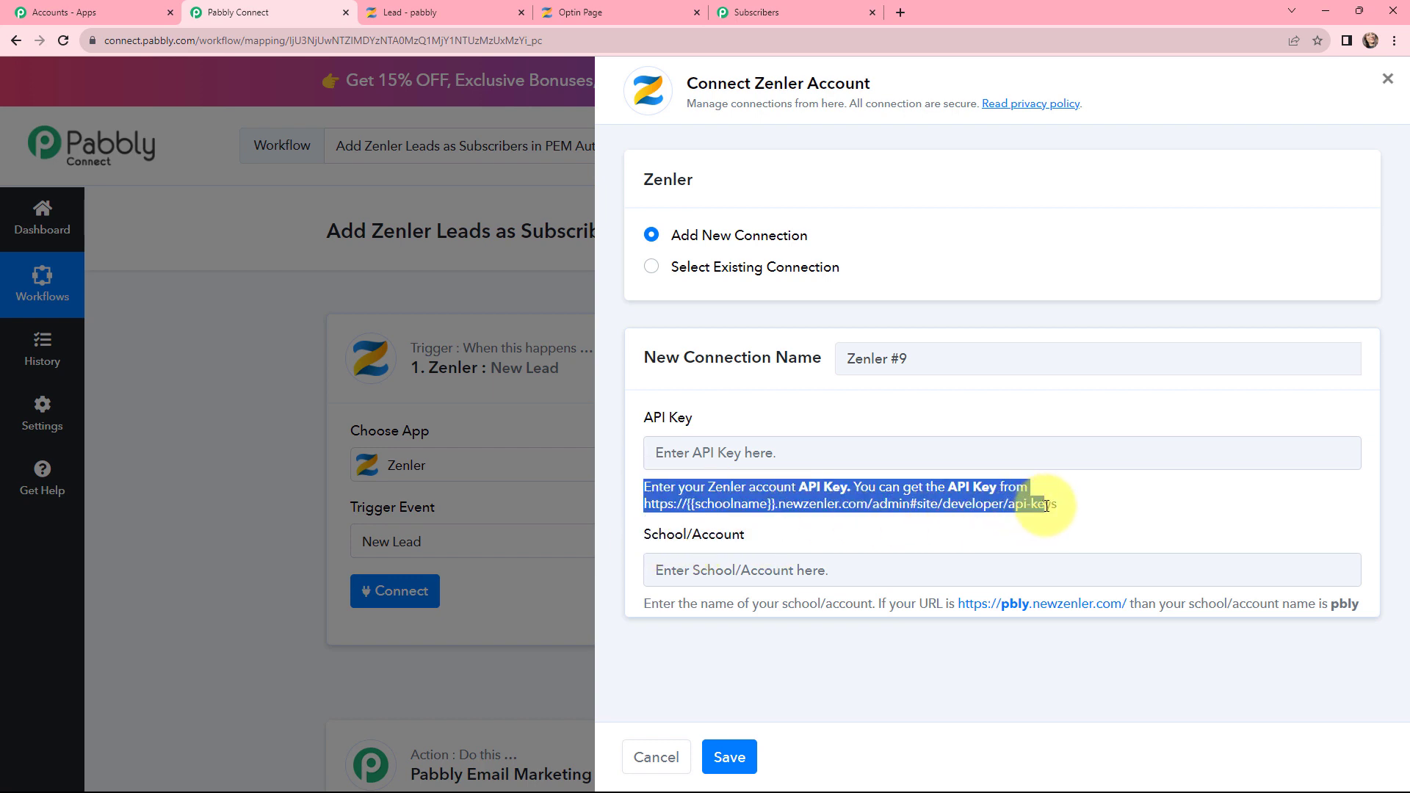
{"action": "left_click_drag", "start_coordinate": [640, 601], "coordinate": [1358, 602]}
{"action": "left_click", "coordinate": [772, 421]}
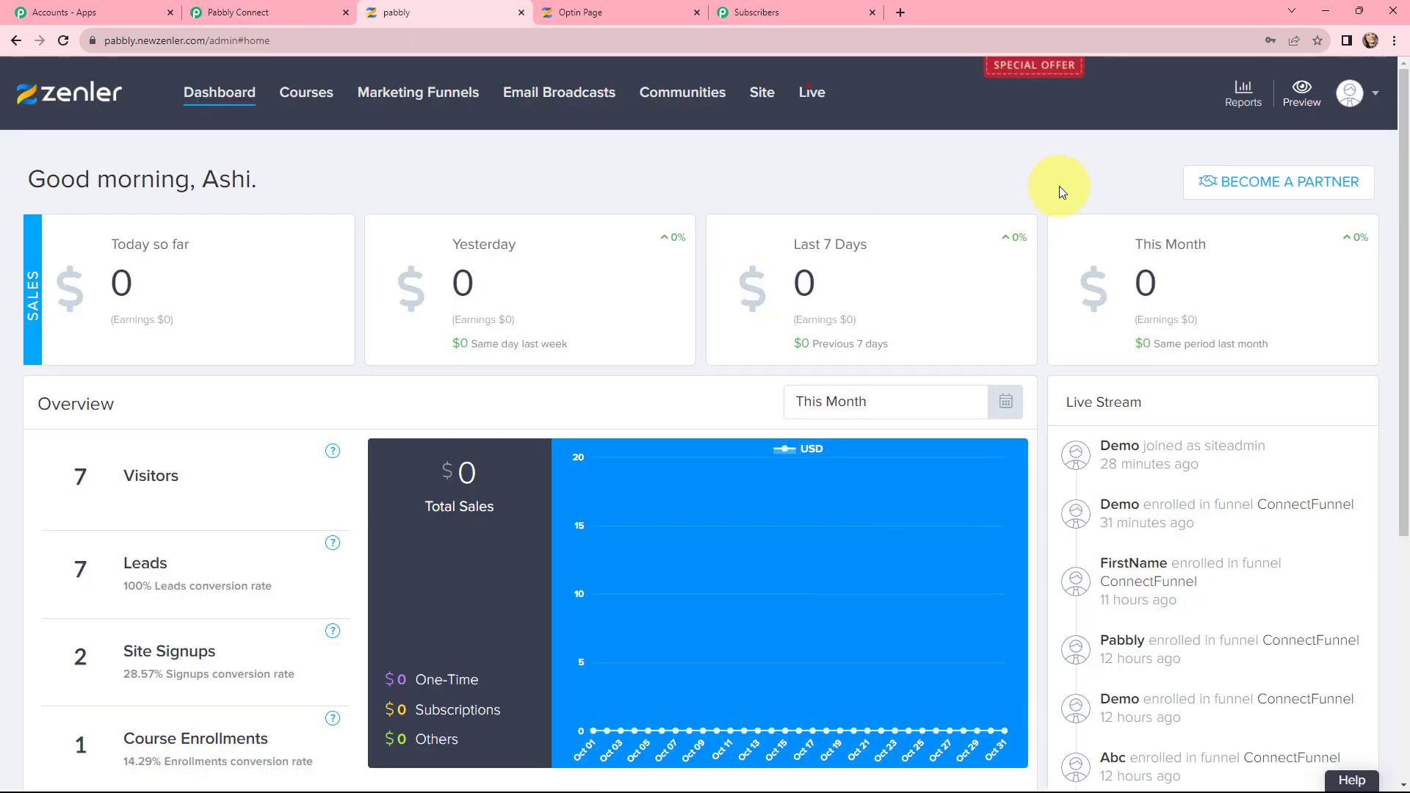
Step: Copy the API key from Zenler's site settings Developers > API Key page
{"action": "left_click", "coordinate": [1360, 95]}
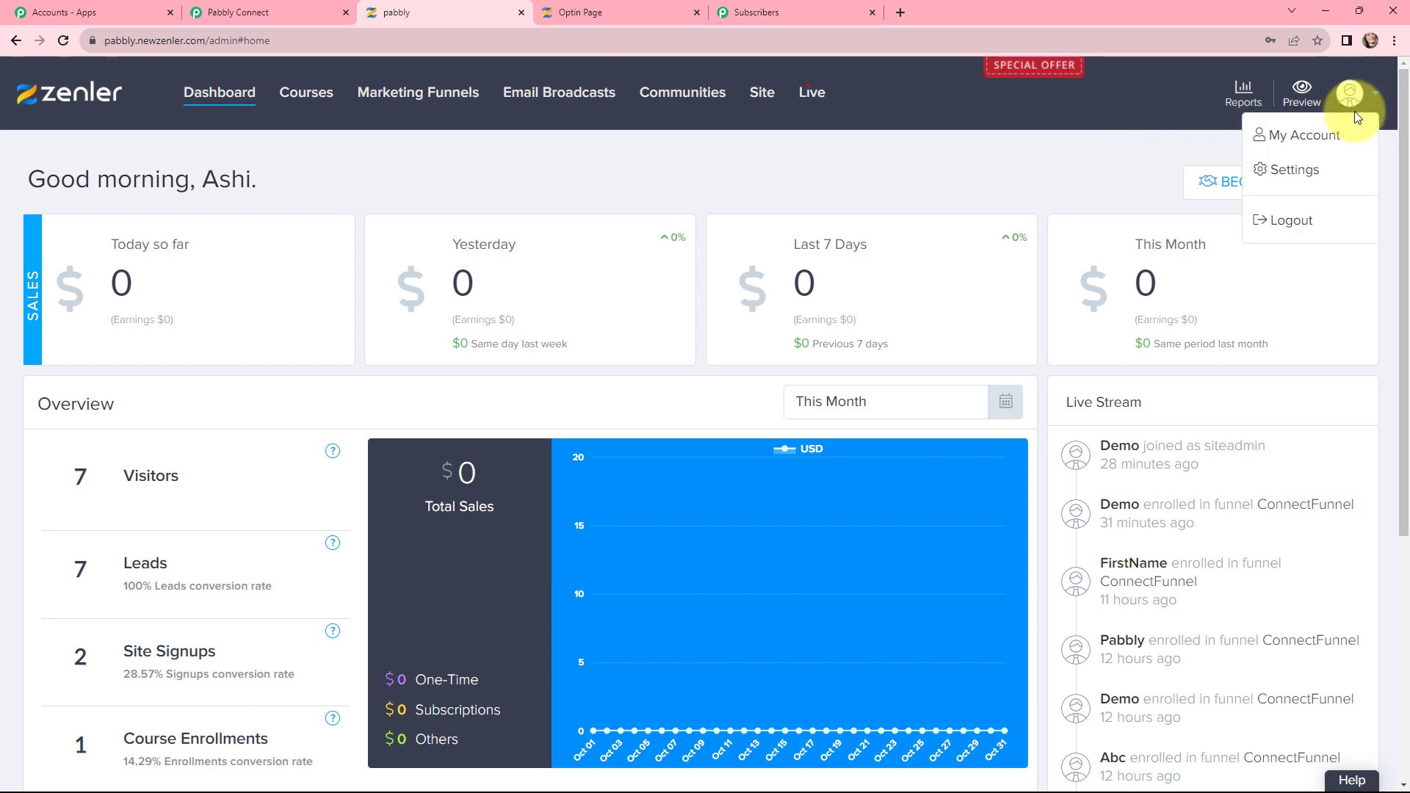
{"action": "left_click", "coordinate": [1290, 169]}
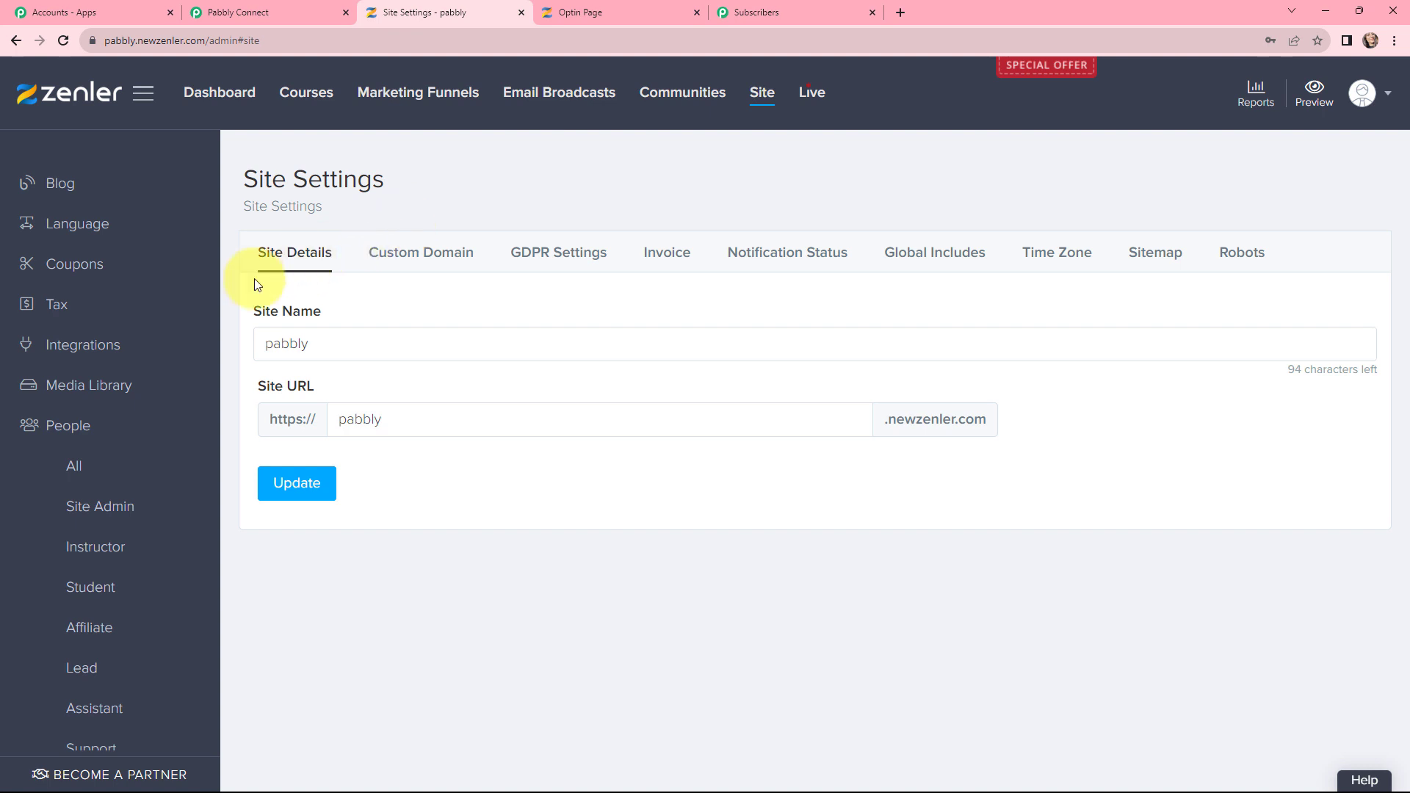
{"action": "scroll", "coordinate": [174, 301], "scroll_direction": "down", "scroll_amount": 4}
{"action": "scroll", "coordinate": [174, 305], "scroll_direction": "down", "scroll_amount": 1}
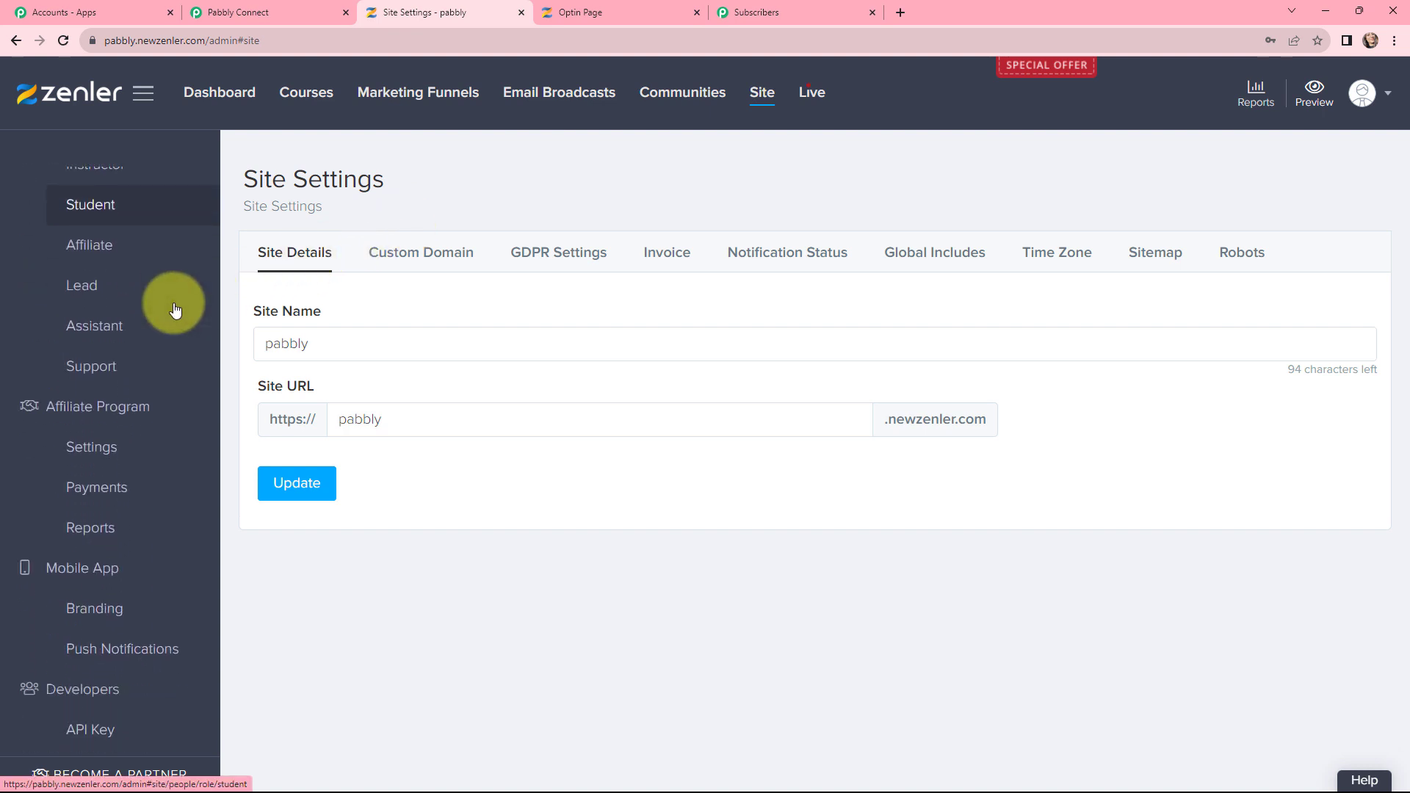
{"action": "left_click", "coordinate": [99, 731]}
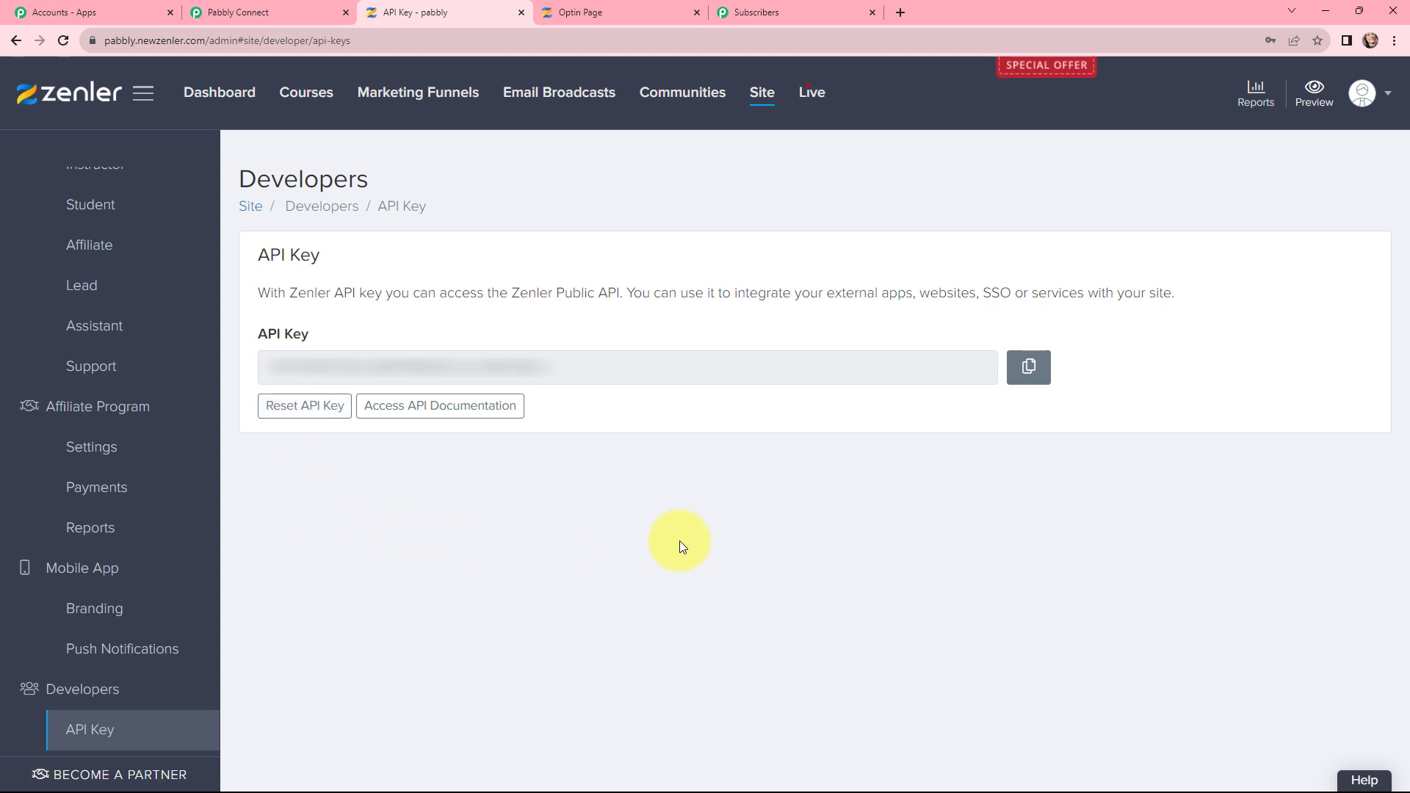
{"action": "left_click", "coordinate": [1029, 367]}
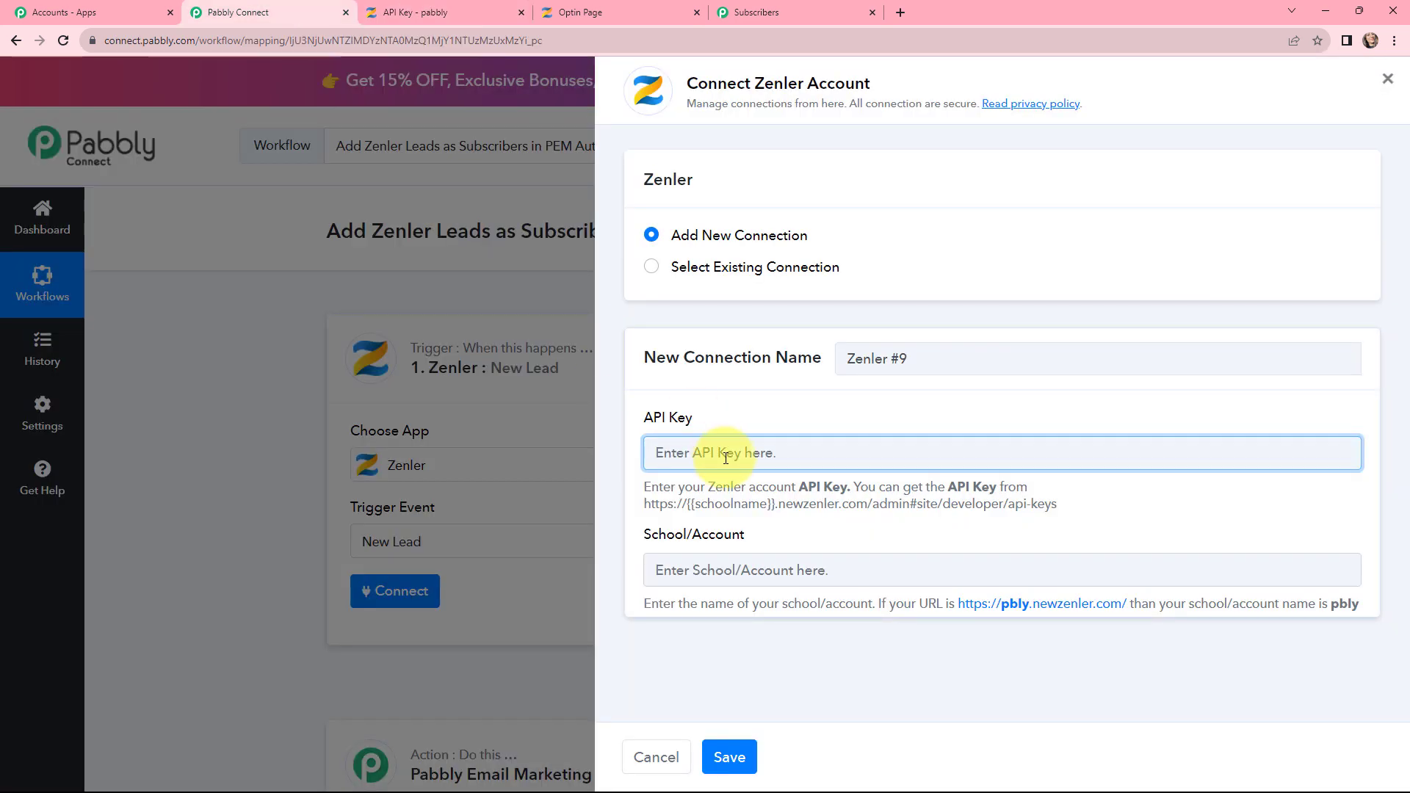
Step: Paste the Zenler API key and find the school name pabbly in the Zenler site address
{"action": "key", "text": "ctrl+v"}
{"action": "left_click", "coordinate": [770, 403]}
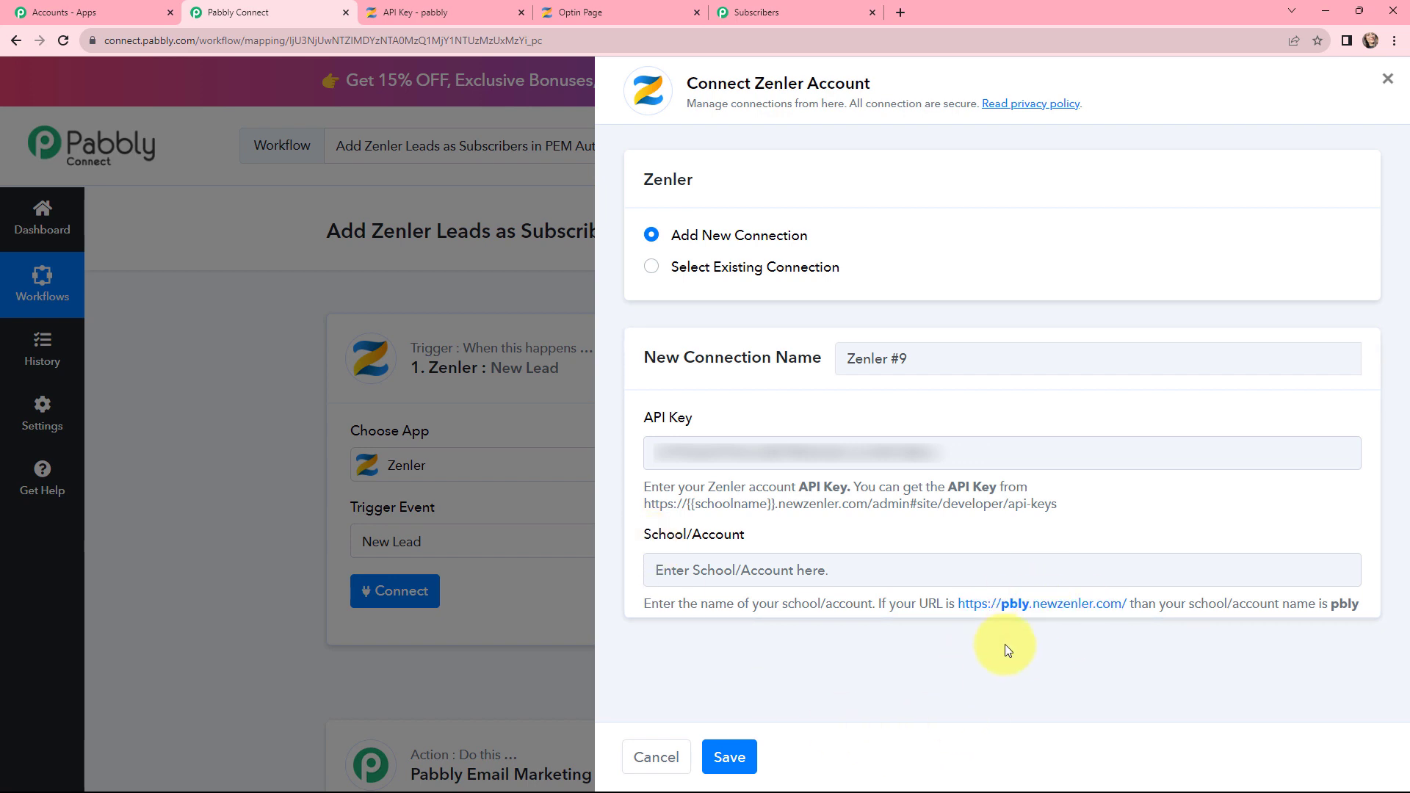
{"action": "left_click", "coordinate": [465, 6]}
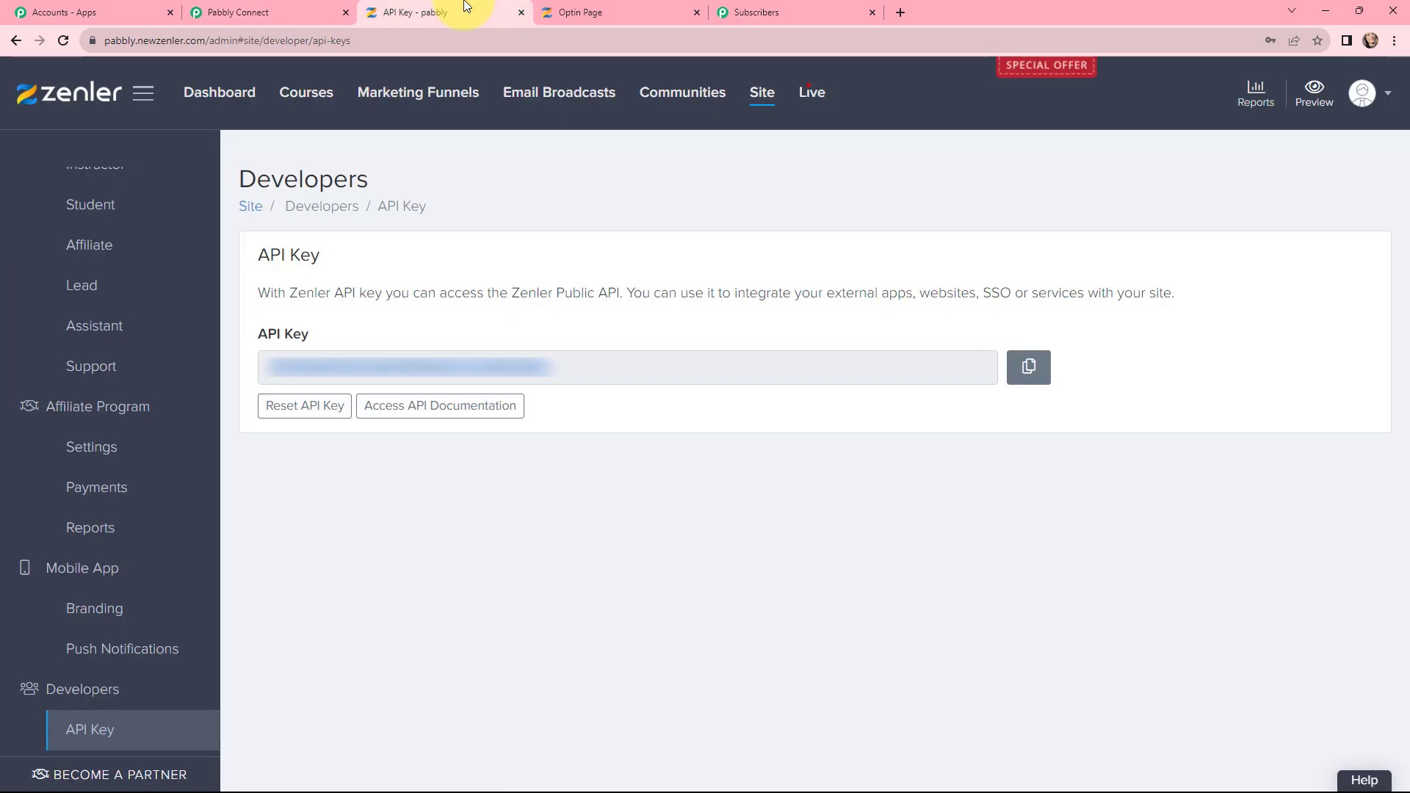
{"action": "left_click", "coordinate": [372, 40]}
{"action": "left_click_drag", "start_coordinate": [365, 40], "coordinate": [405, 42]}
{"action": "left_click", "coordinate": [404, 42]}
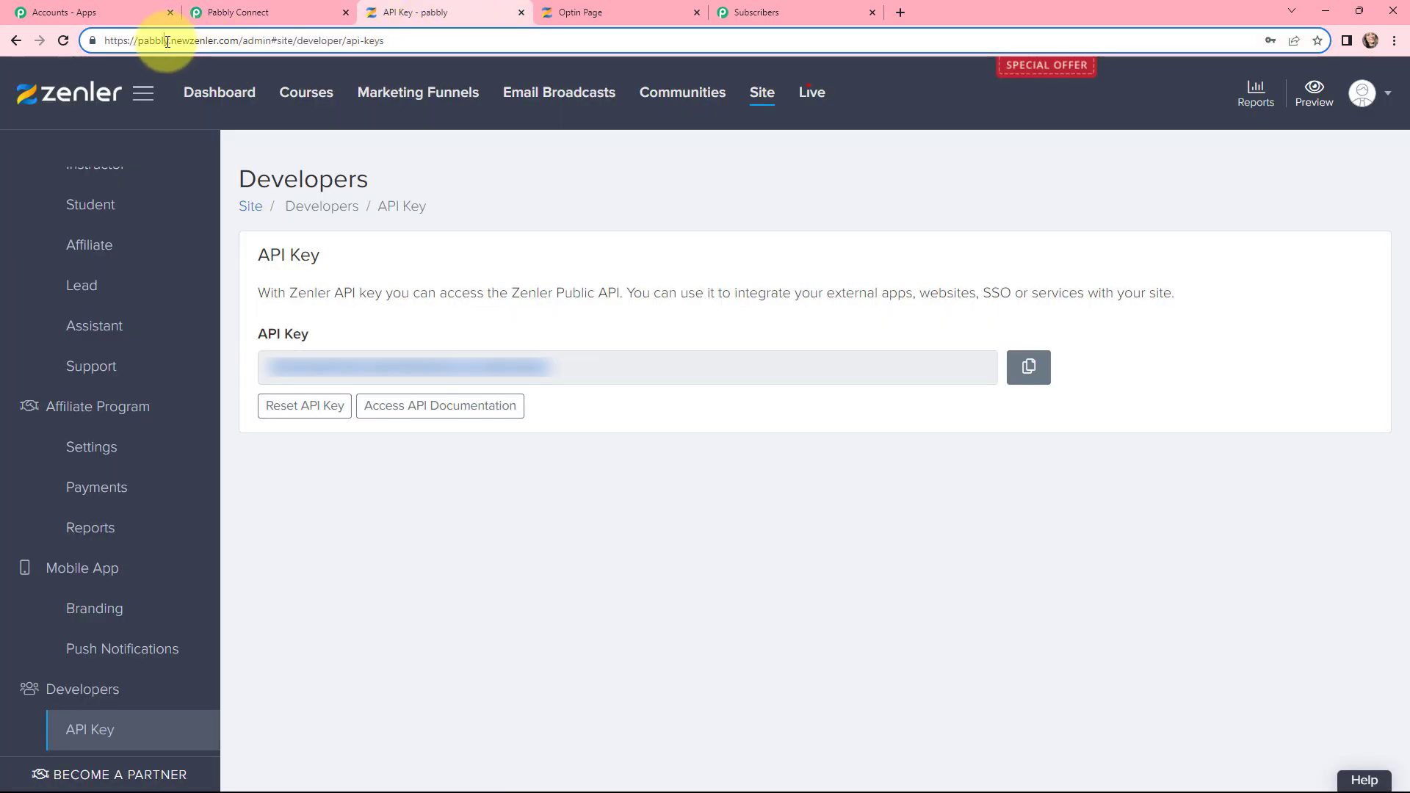
{"action": "left_click_drag", "start_coordinate": [169, 40], "coordinate": [138, 42]}
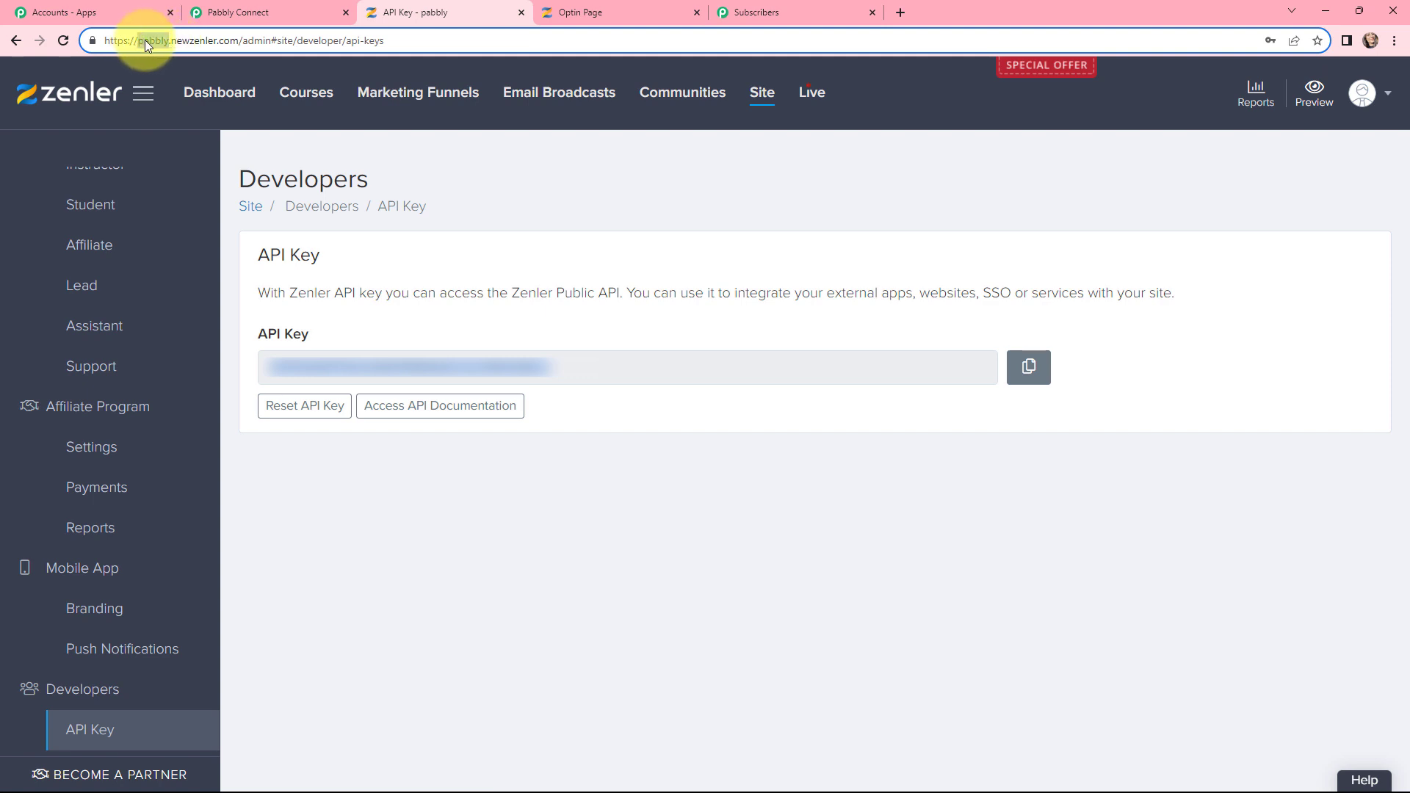
Step: Enter pabbly as the School/Account name and save the Zenler connection
{"action": "left_click", "coordinate": [275, 12]}
{"action": "left_click", "coordinate": [850, 572]}
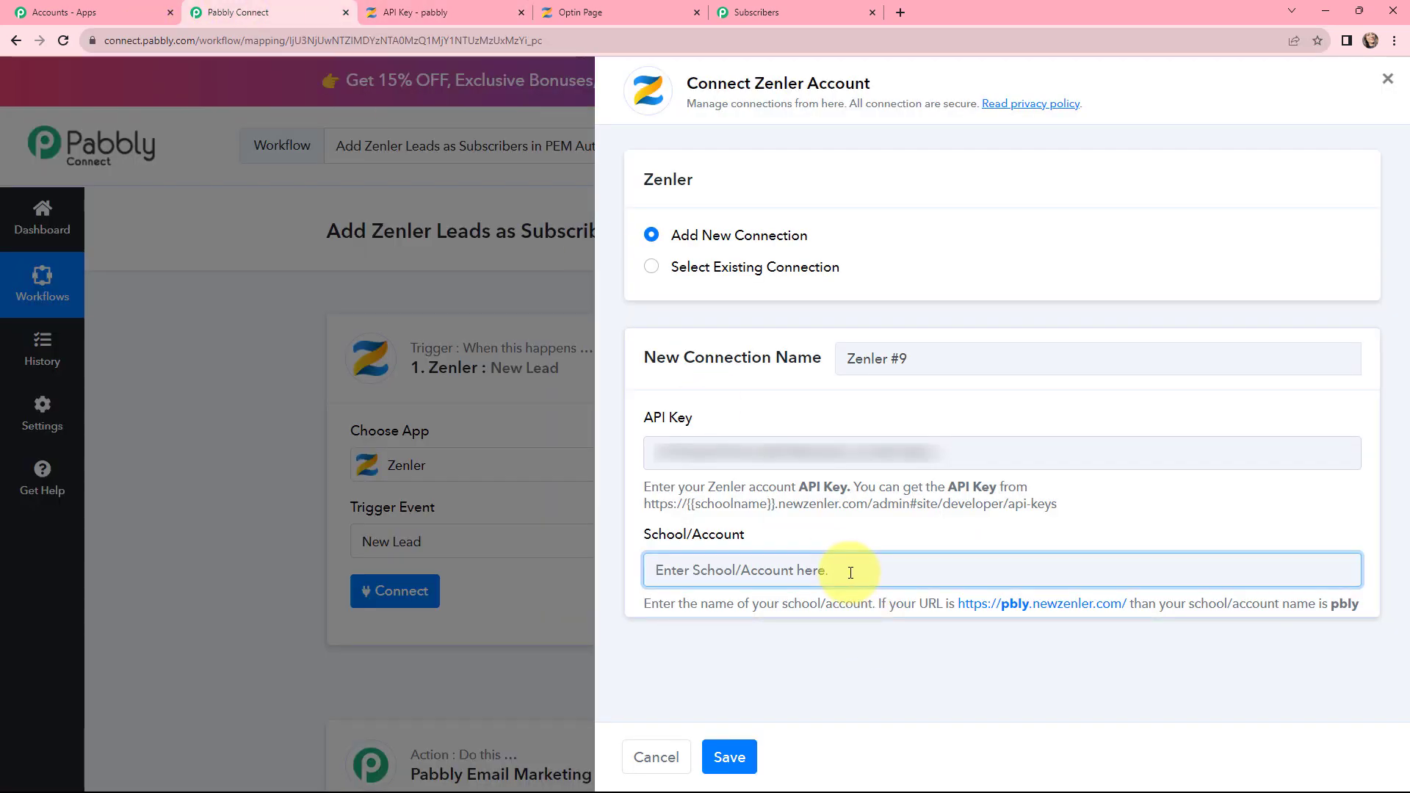
{"action": "key", "text": "ctrl+v"}
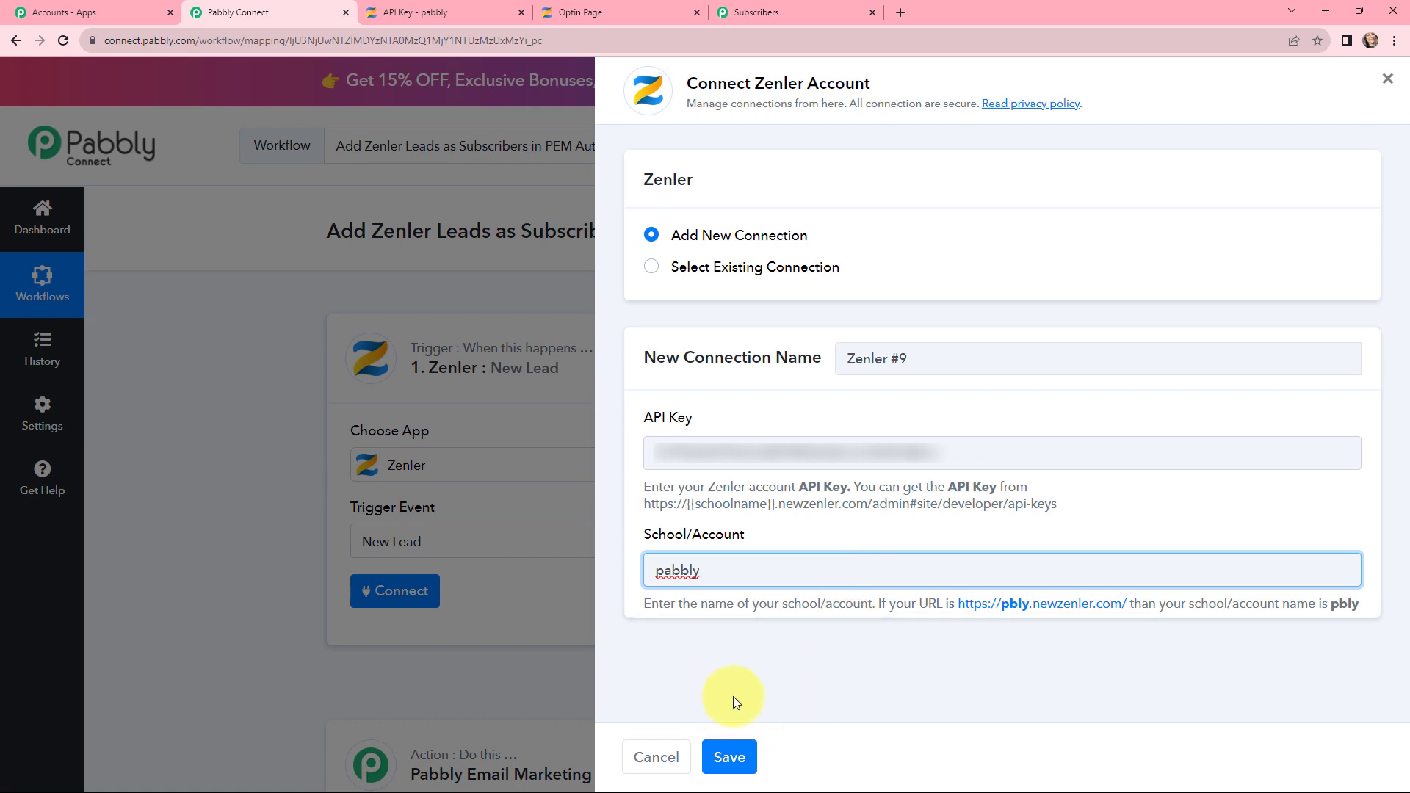
{"action": "left_click", "coordinate": [729, 759]}
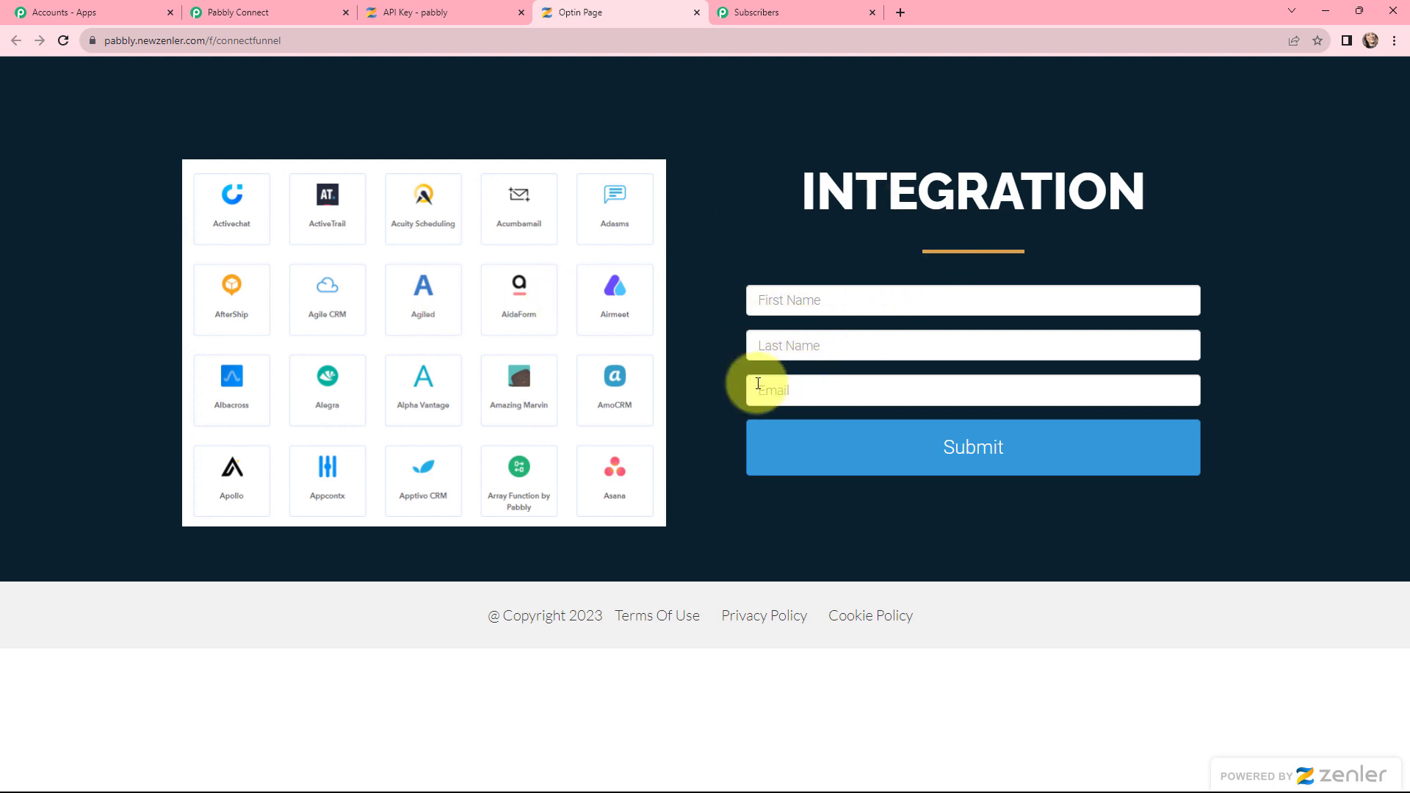
Step: Send a test request, then submit lead Dummy Subscriber with a test e-mail via the opt-in form
{"action": "left_click", "coordinate": [246, 12]}
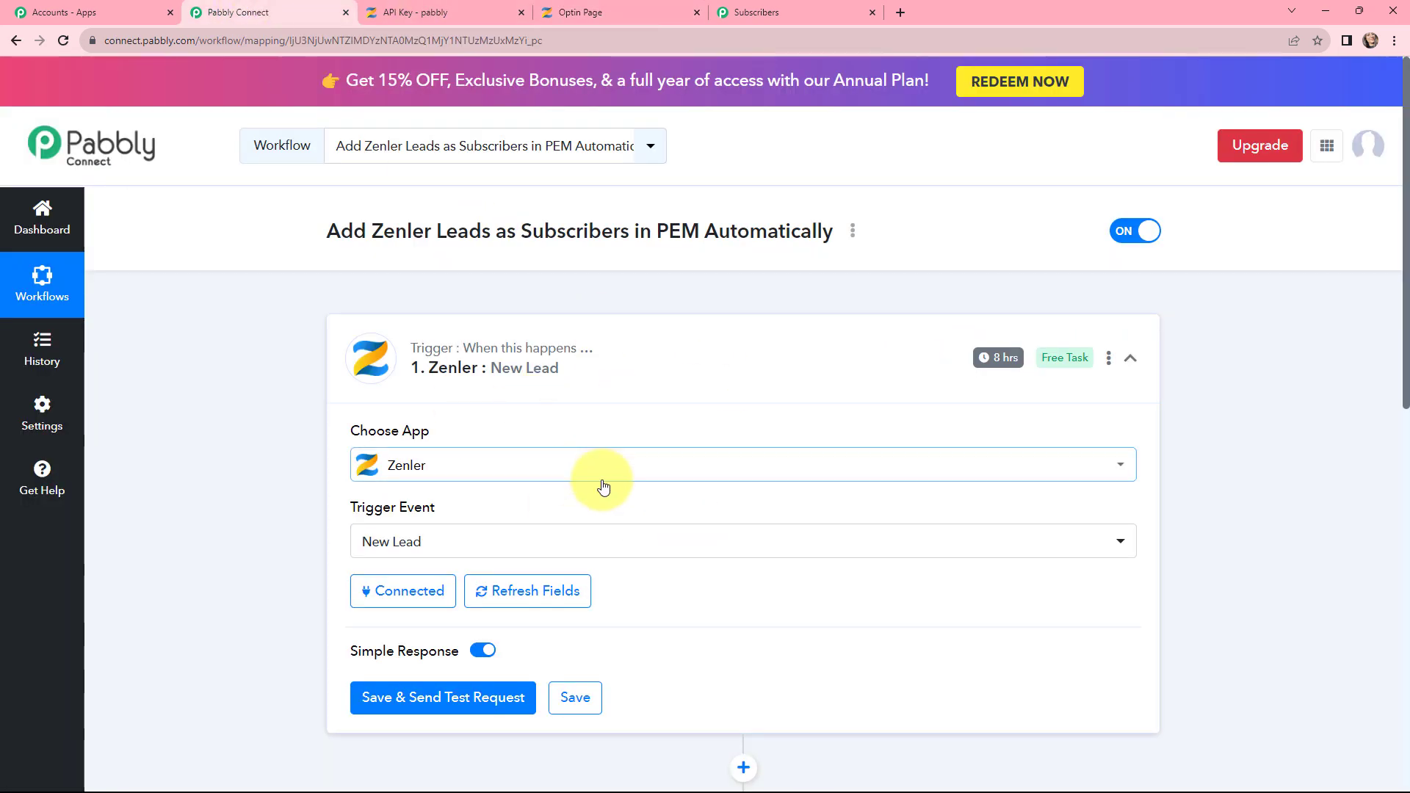
{"action": "left_click", "coordinate": [439, 697]}
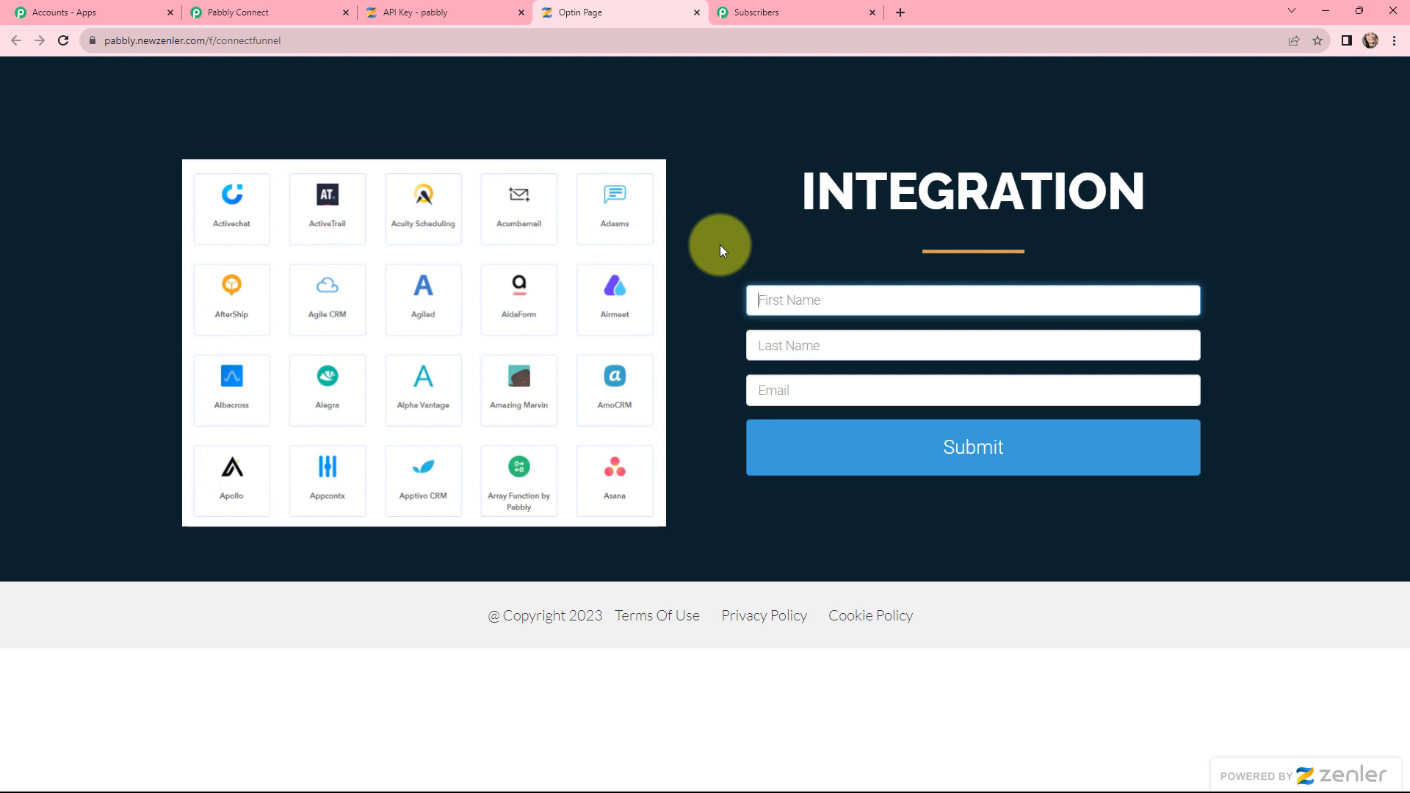
{"action": "type", "text": "D"}
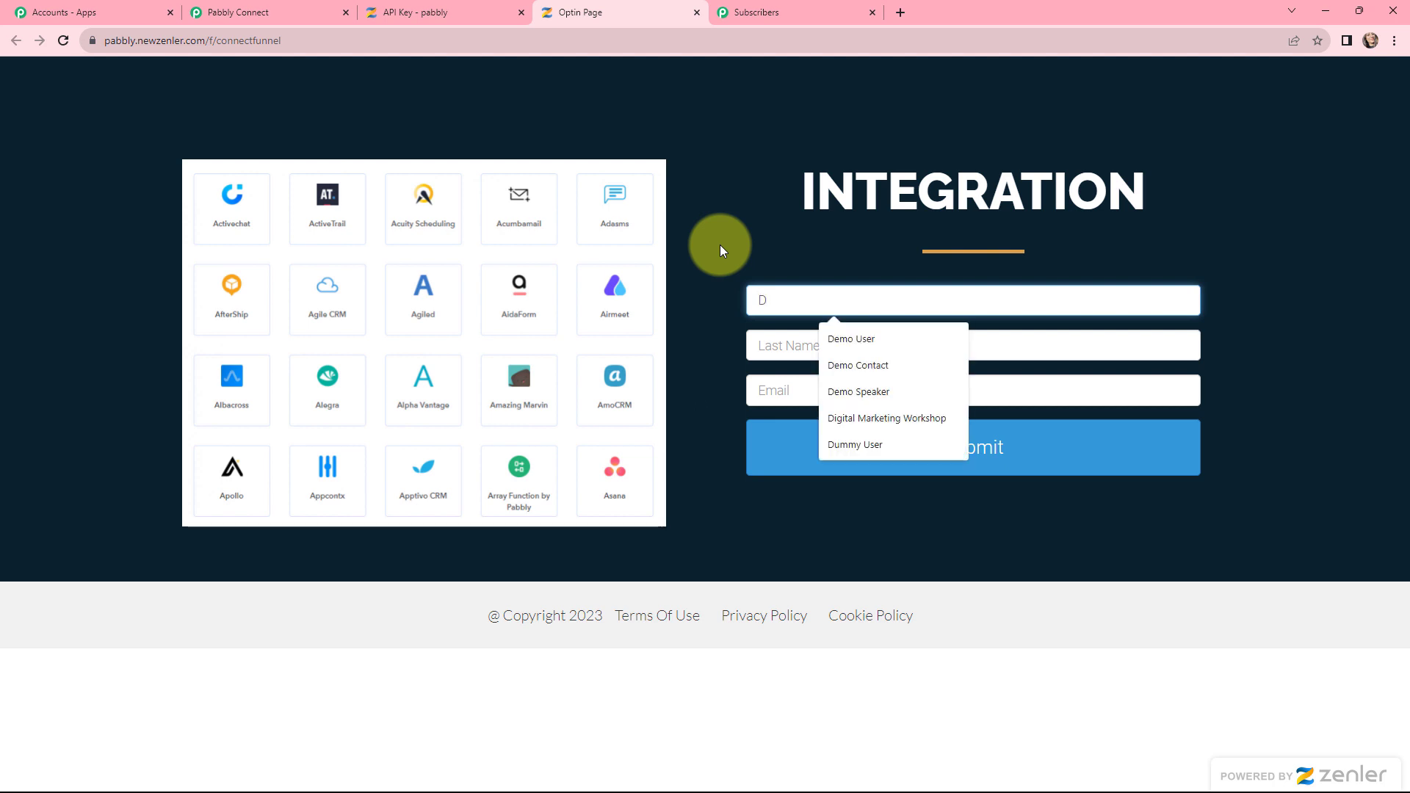
{"action": "type", "text": "ummy"}
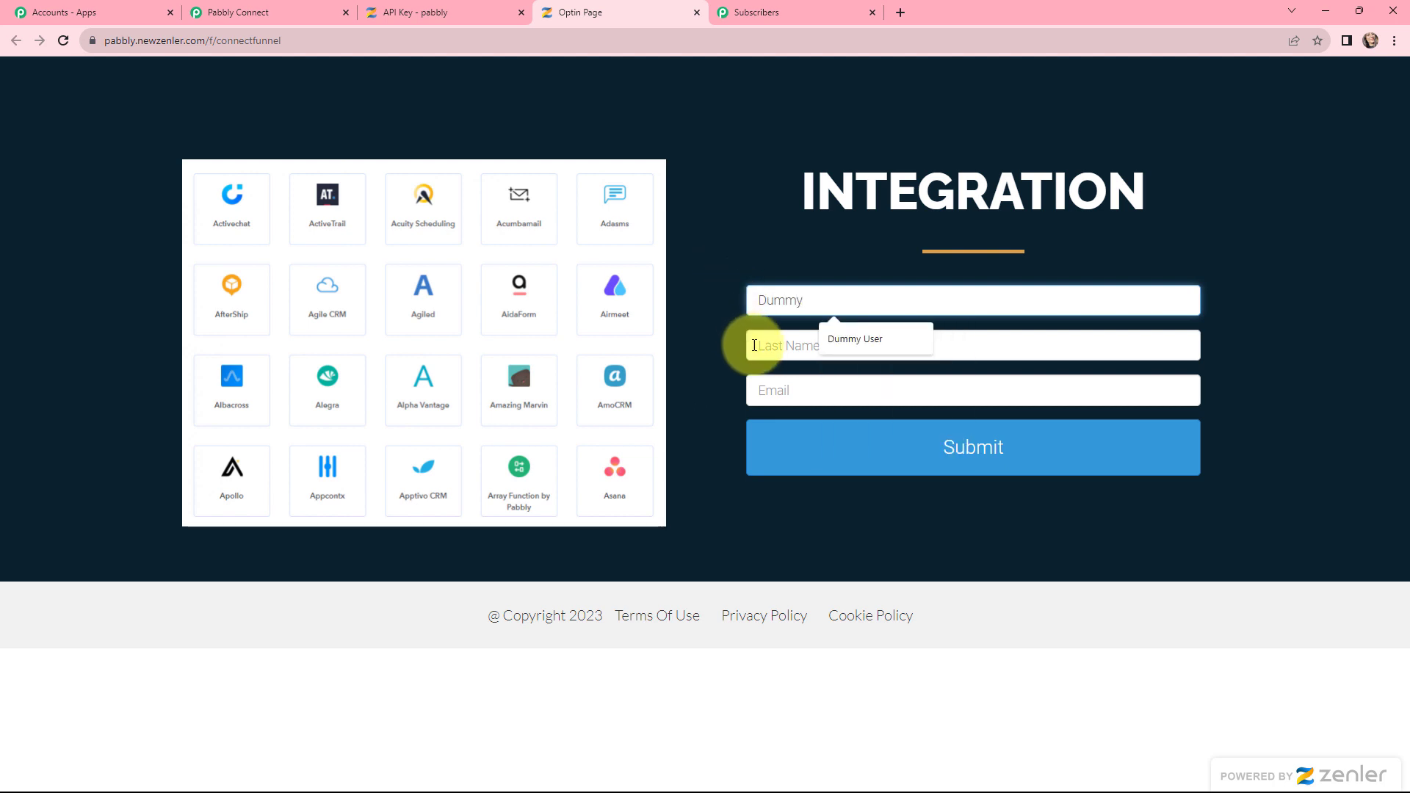
{"action": "left_click", "coordinate": [755, 345]}
{"action": "type", "text": "Subsc"}
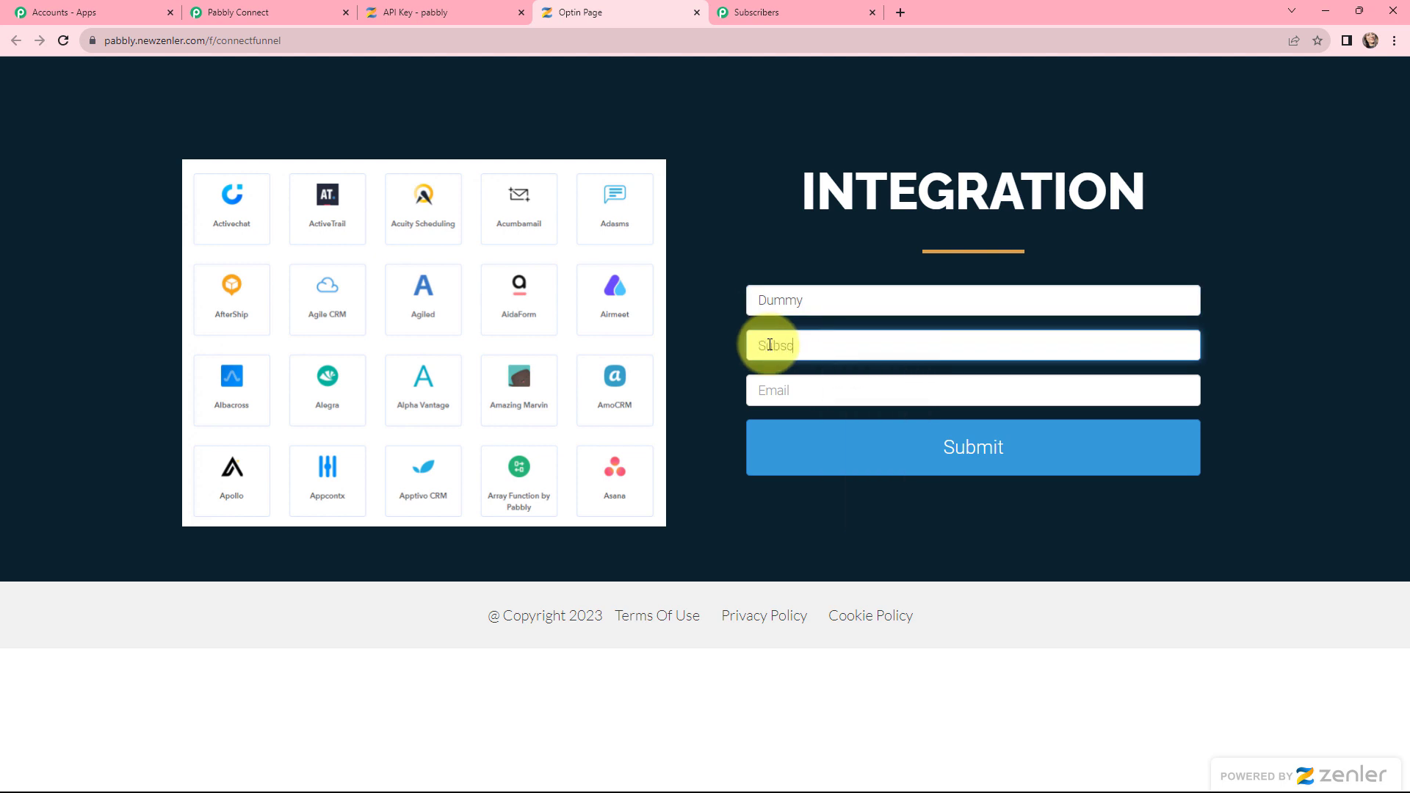
{"action": "type", "text": "riber"}
{"action": "left_click", "coordinate": [780, 391]}
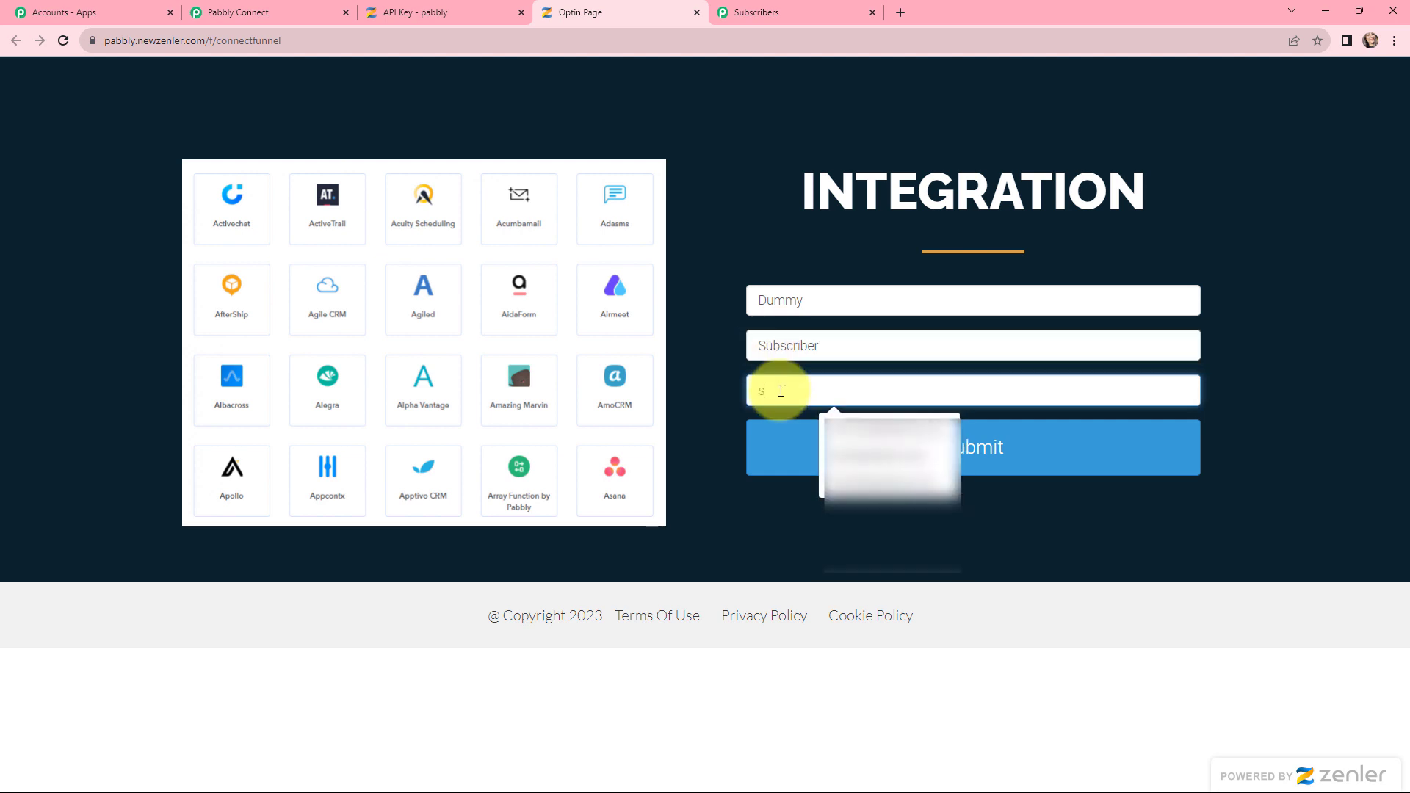
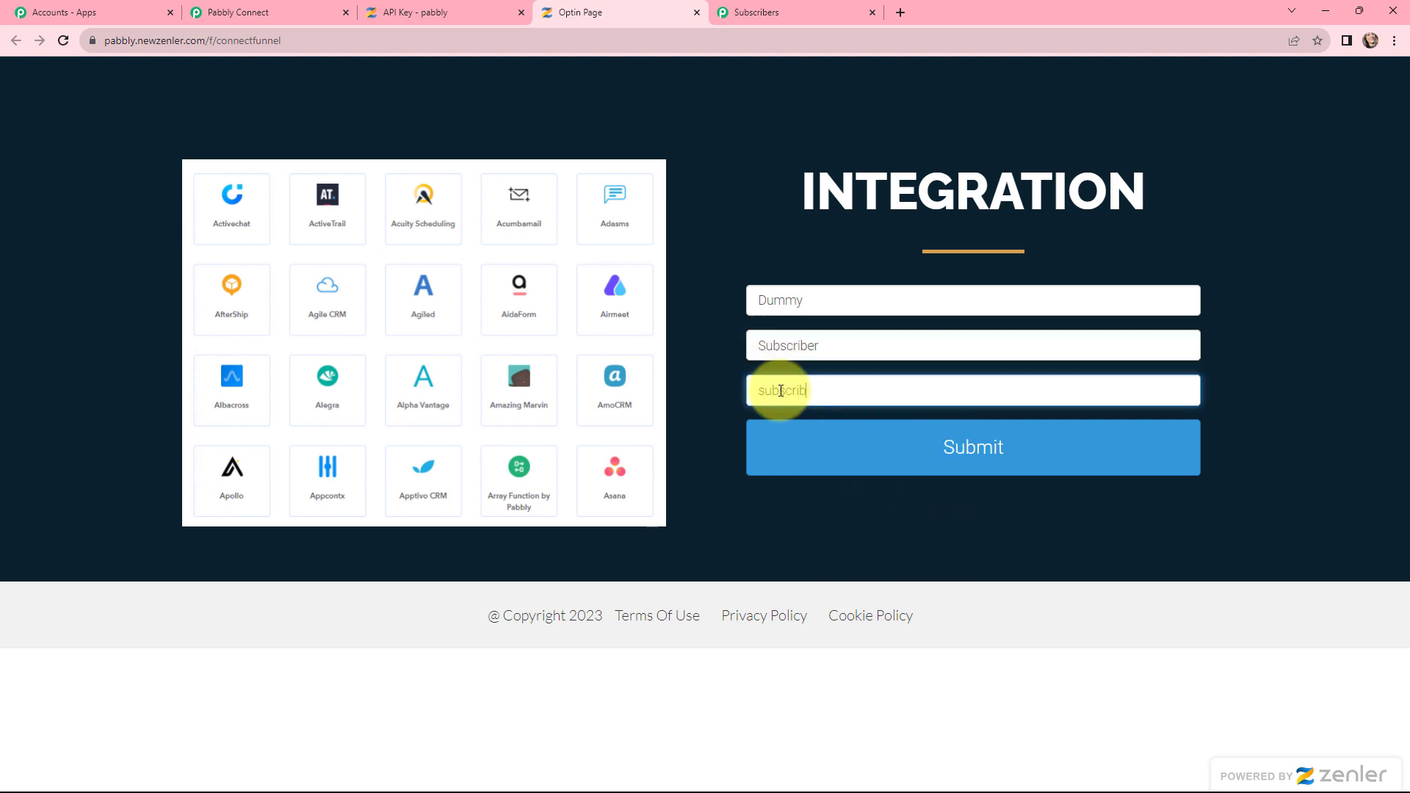
{"action": "left_click", "coordinate": [931, 449]}
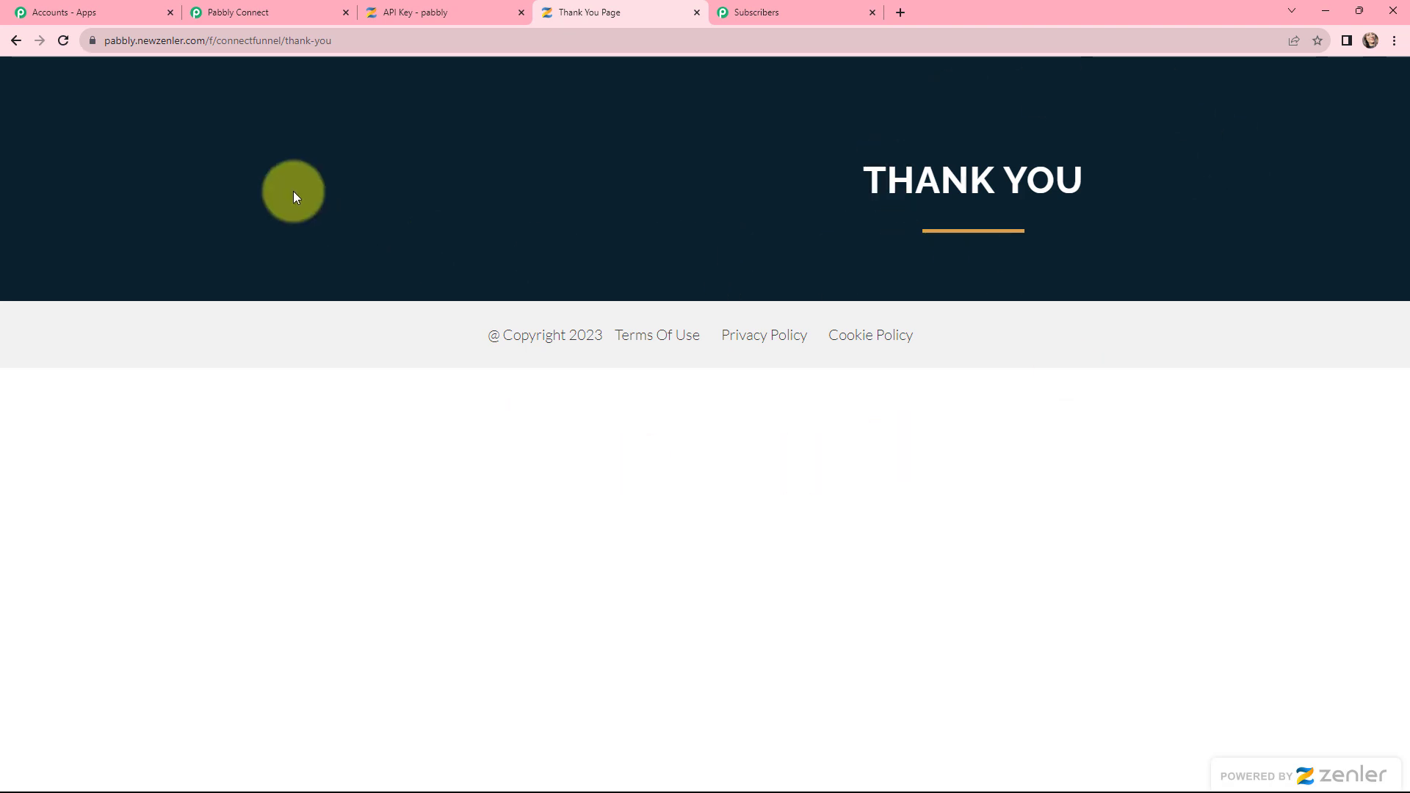
Step: Check the Zenler response shows First Name Dummy, Last Name Subscriber, plus the Id and Email
{"action": "left_click", "coordinate": [235, 6]}
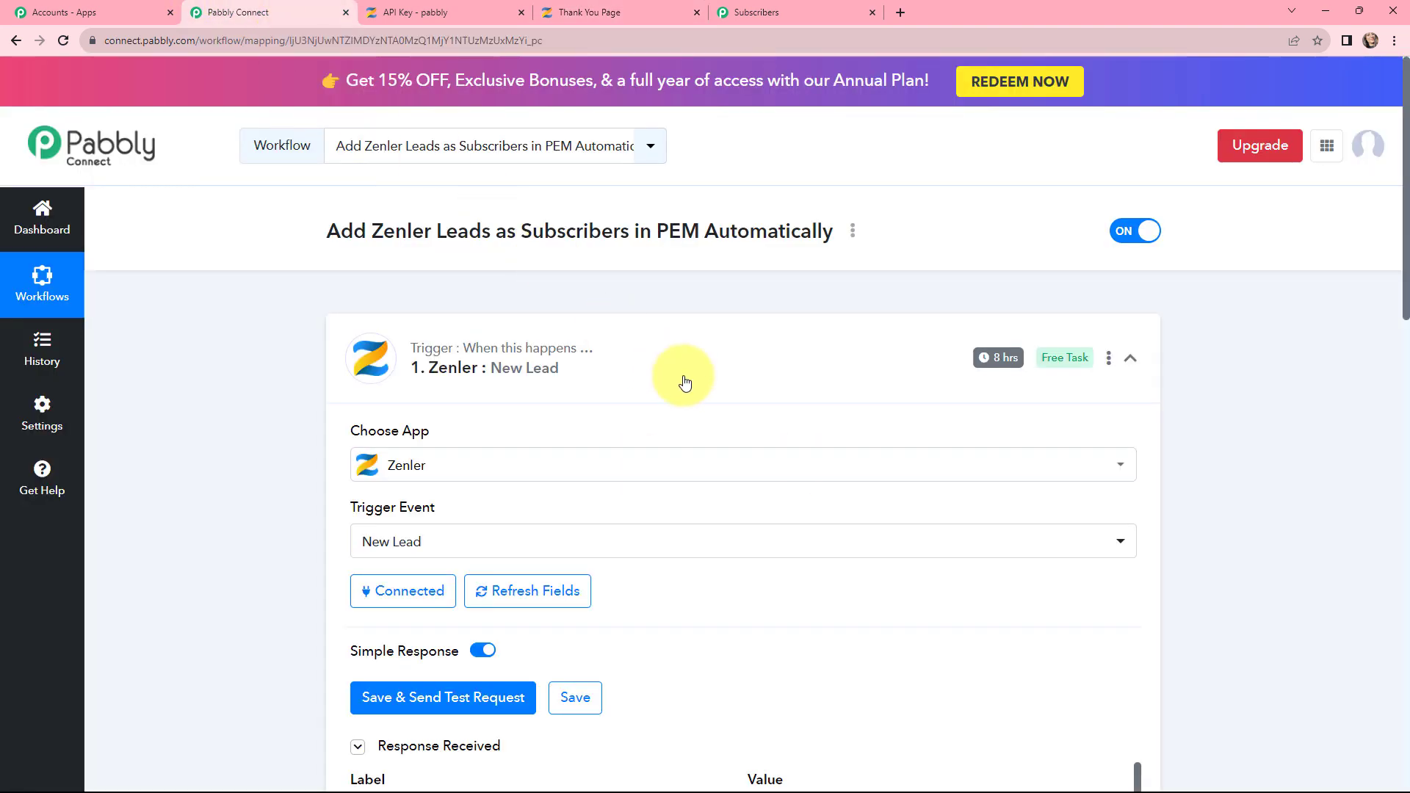
{"action": "scroll", "coordinate": [710, 376], "scroll_direction": "down", "scroll_amount": 5}
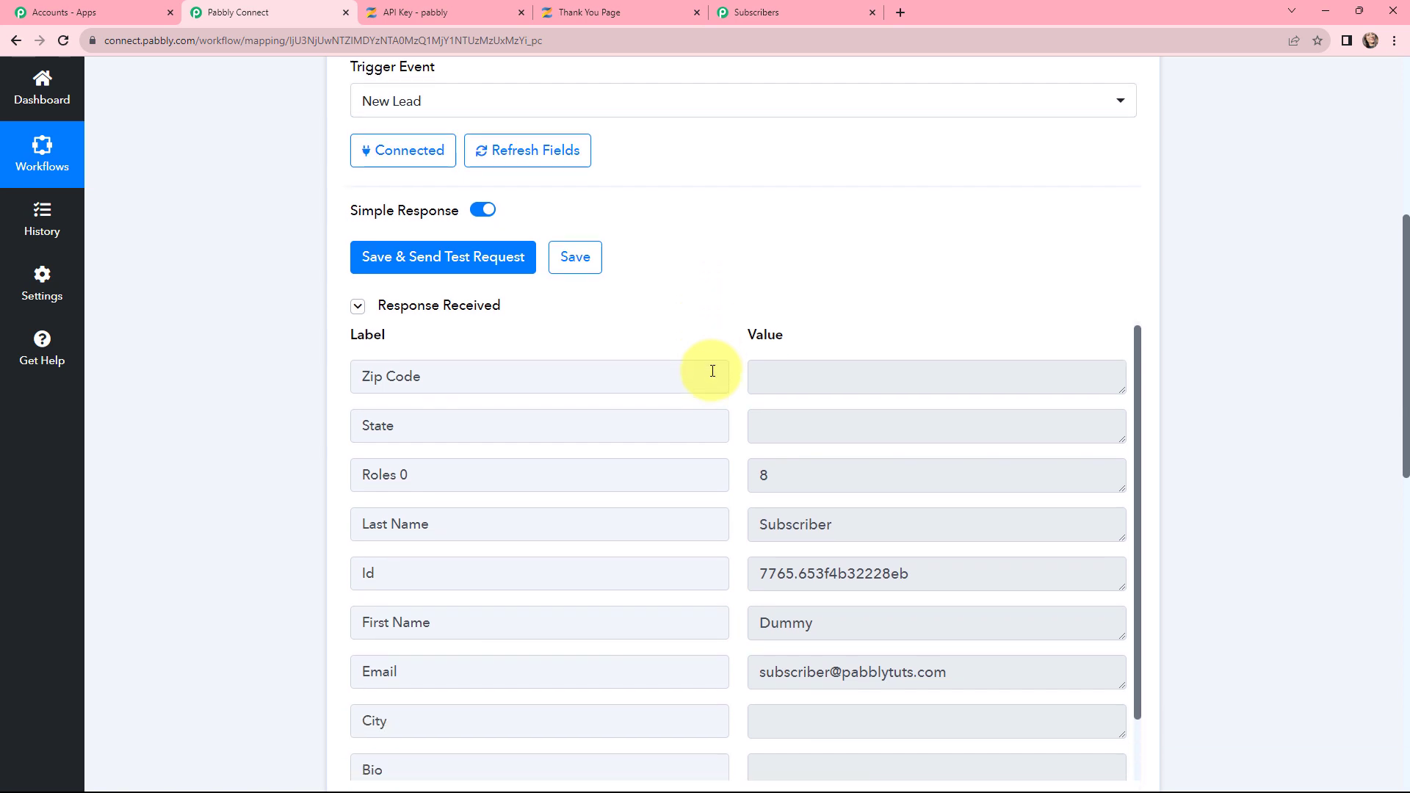
{"action": "scroll", "coordinate": [711, 371], "scroll_direction": "down", "scroll_amount": 1}
{"action": "scroll", "coordinate": [1232, 482], "scroll_direction": "down", "scroll_amount": 2}
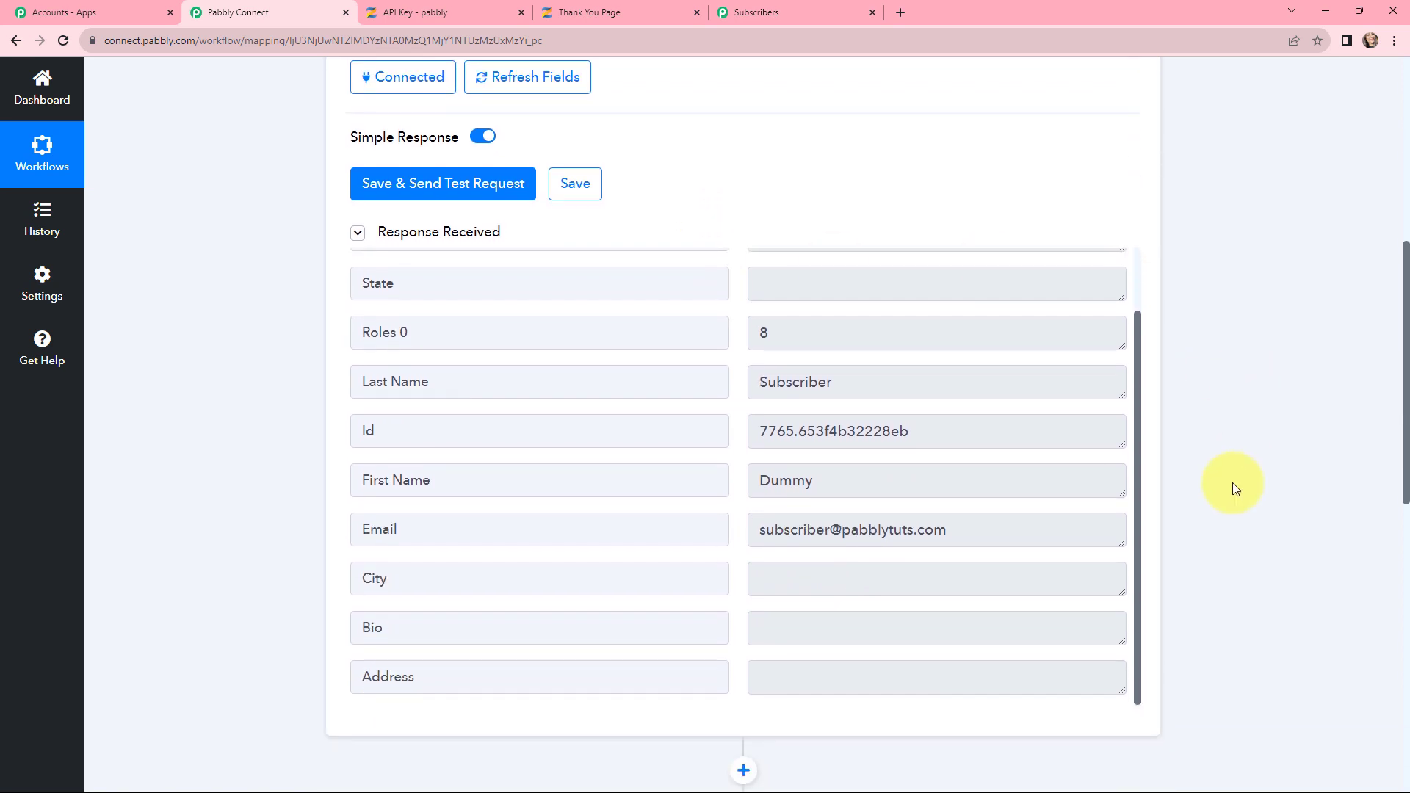
{"action": "left_click", "coordinate": [827, 311]}
{"action": "left_click_drag", "start_coordinate": [828, 311], "coordinate": [755, 309]}
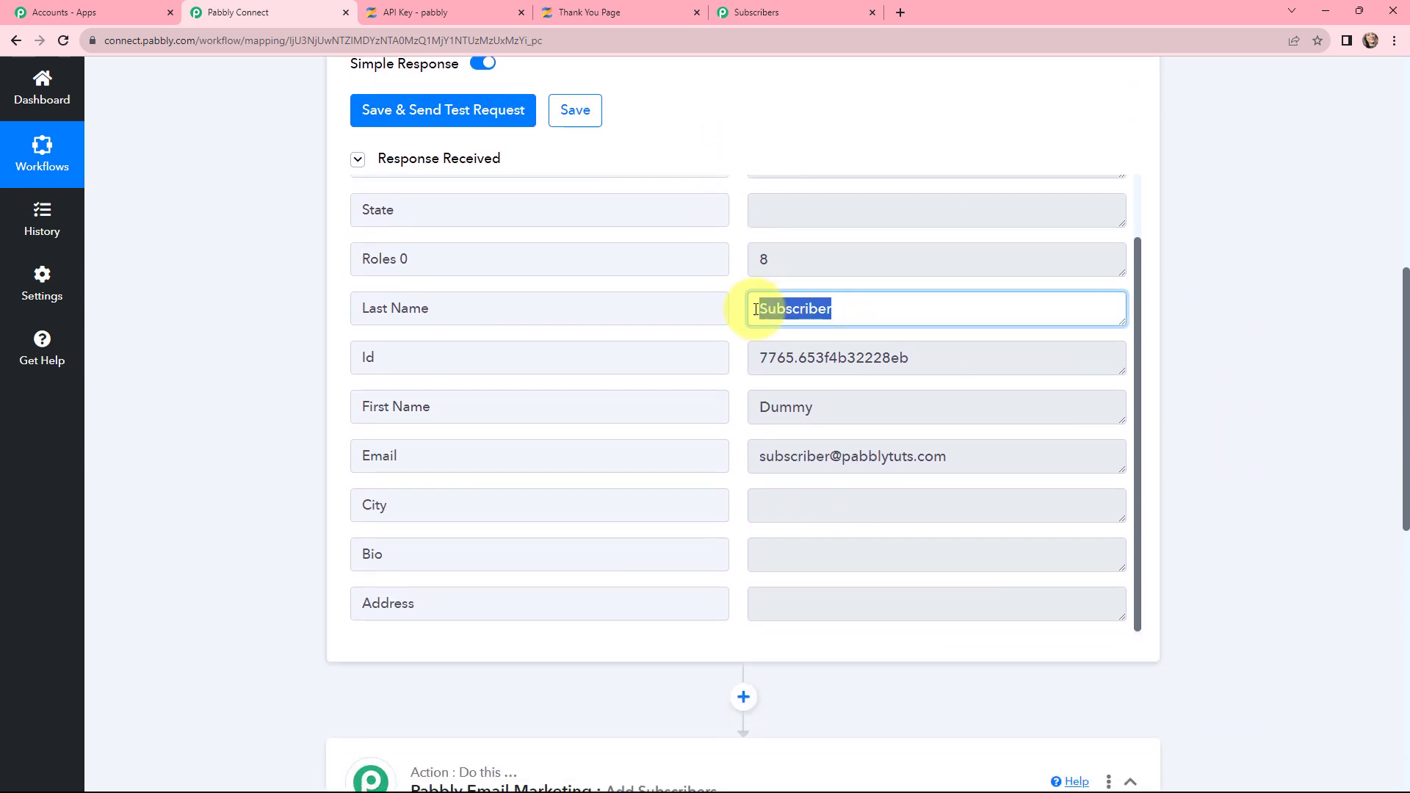
{"action": "left_click_drag", "start_coordinate": [935, 359], "coordinate": [753, 359]}
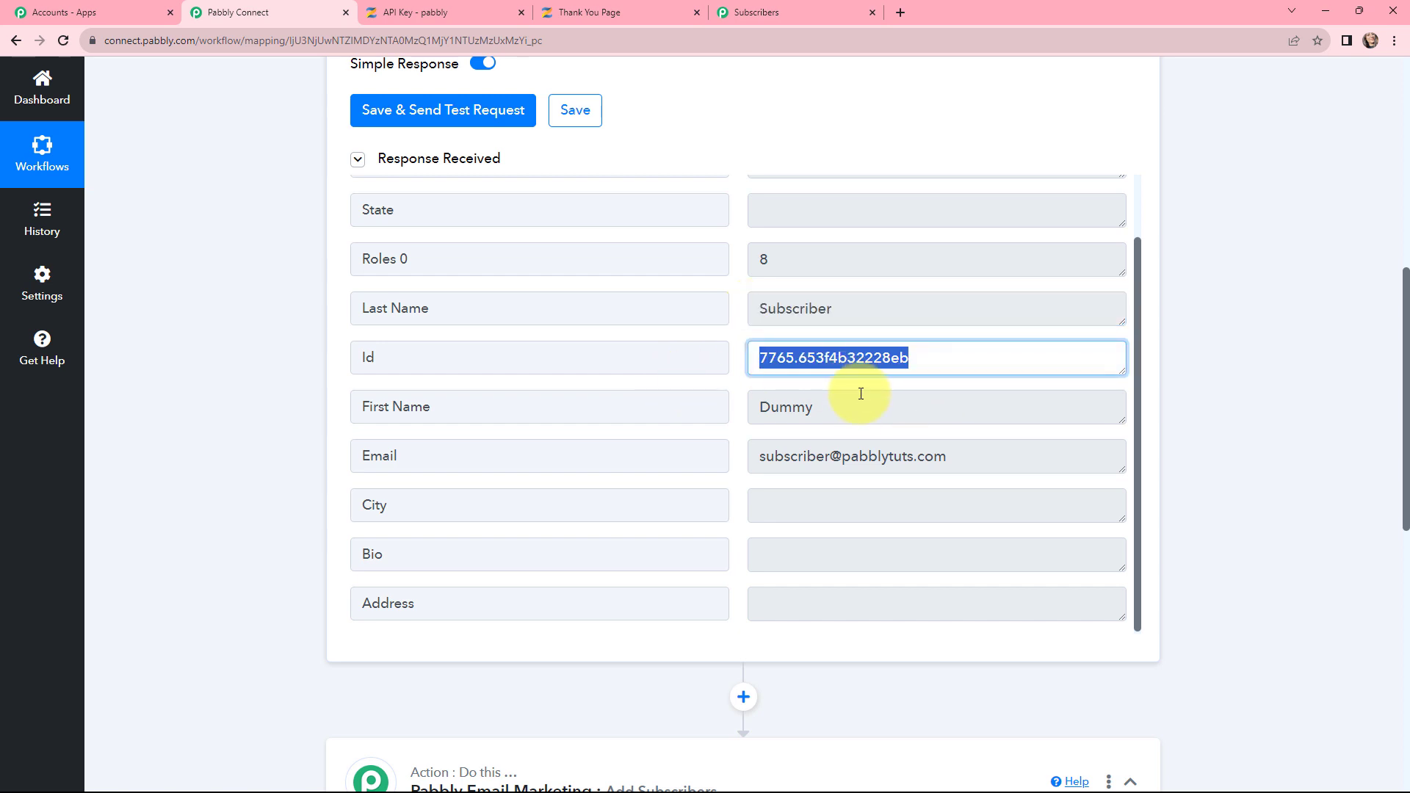
{"action": "left_click_drag", "start_coordinate": [822, 407], "coordinate": [751, 423]}
{"action": "left_click_drag", "start_coordinate": [954, 458], "coordinate": [763, 460]}
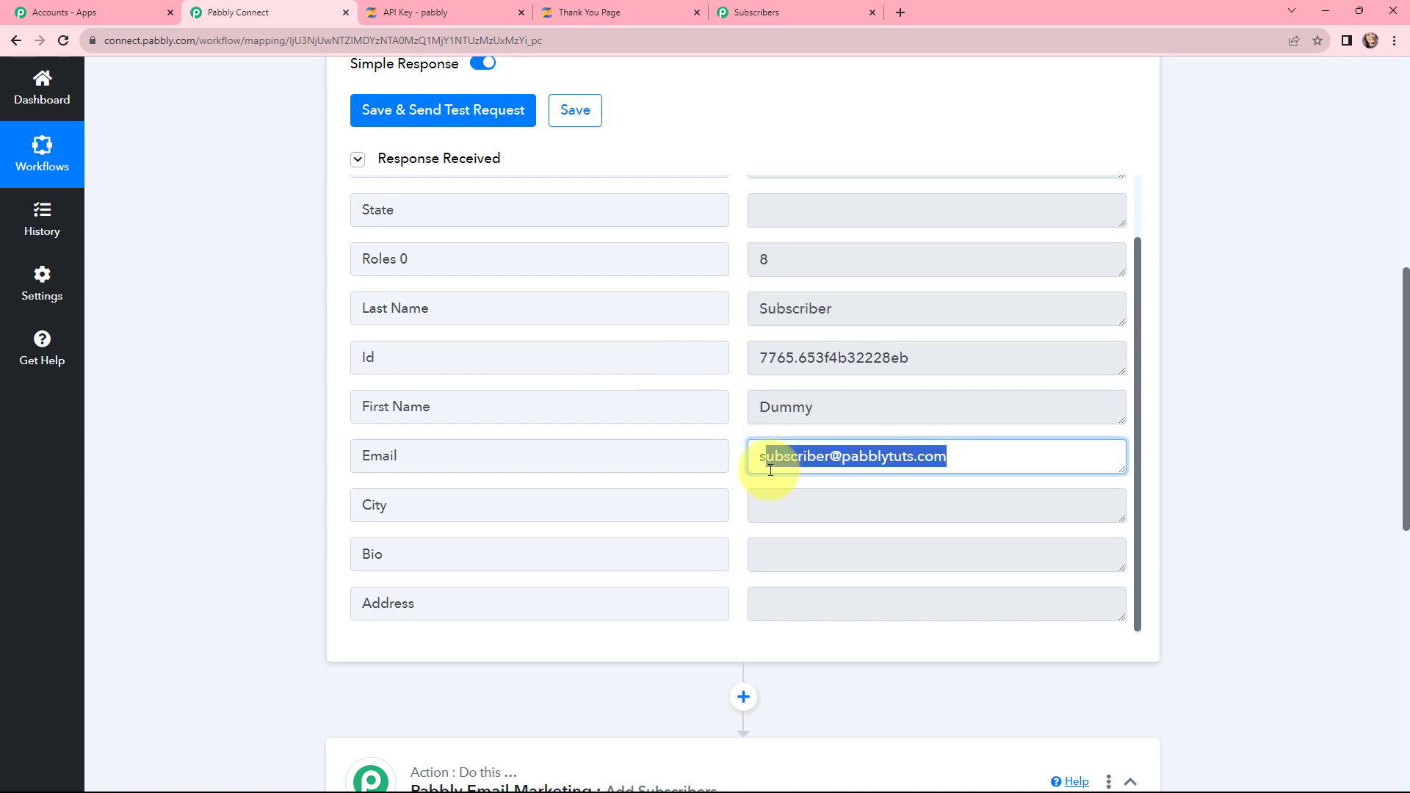
{"action": "left_click", "coordinate": [1267, 461]}
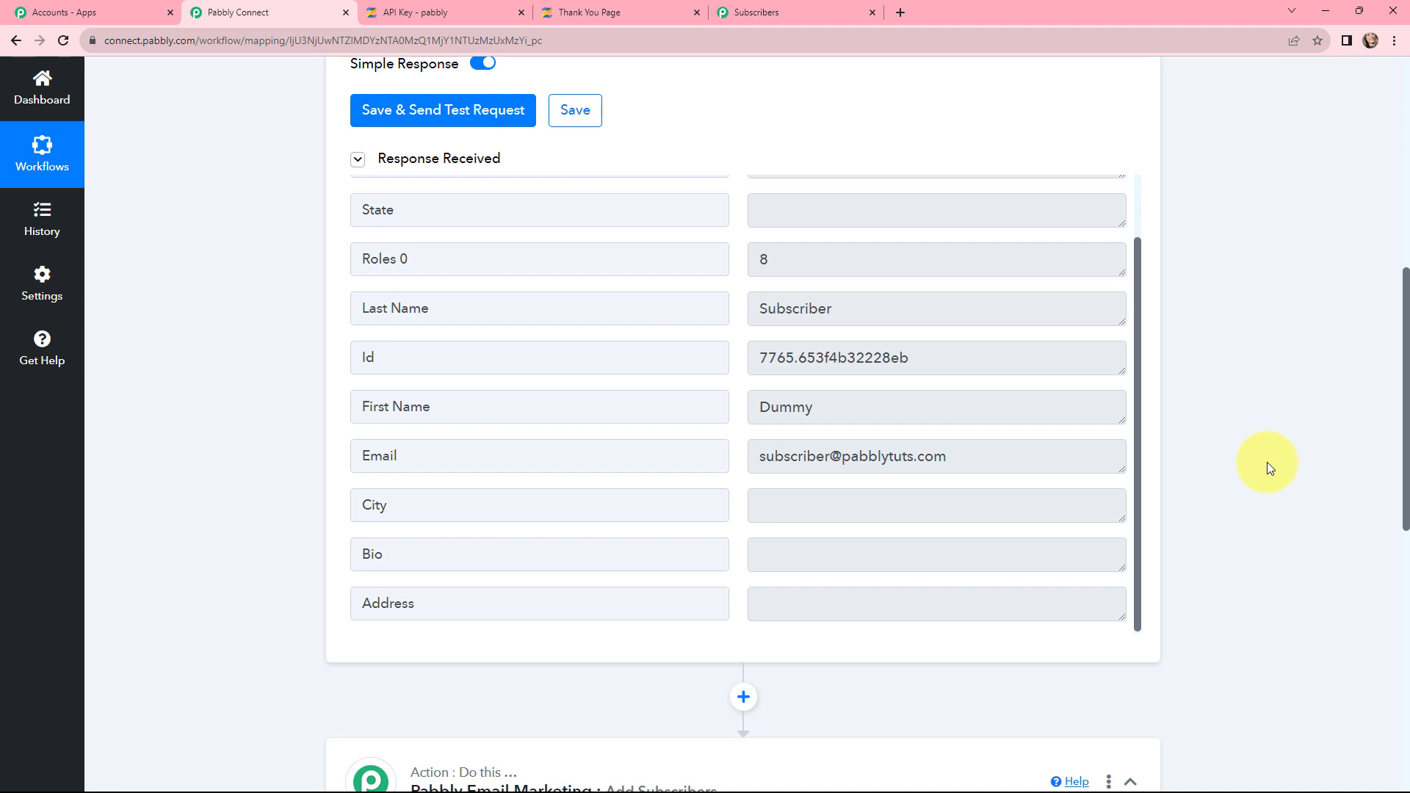
{"action": "scroll", "coordinate": [540, 279], "scroll_direction": "up", "scroll_amount": 8}
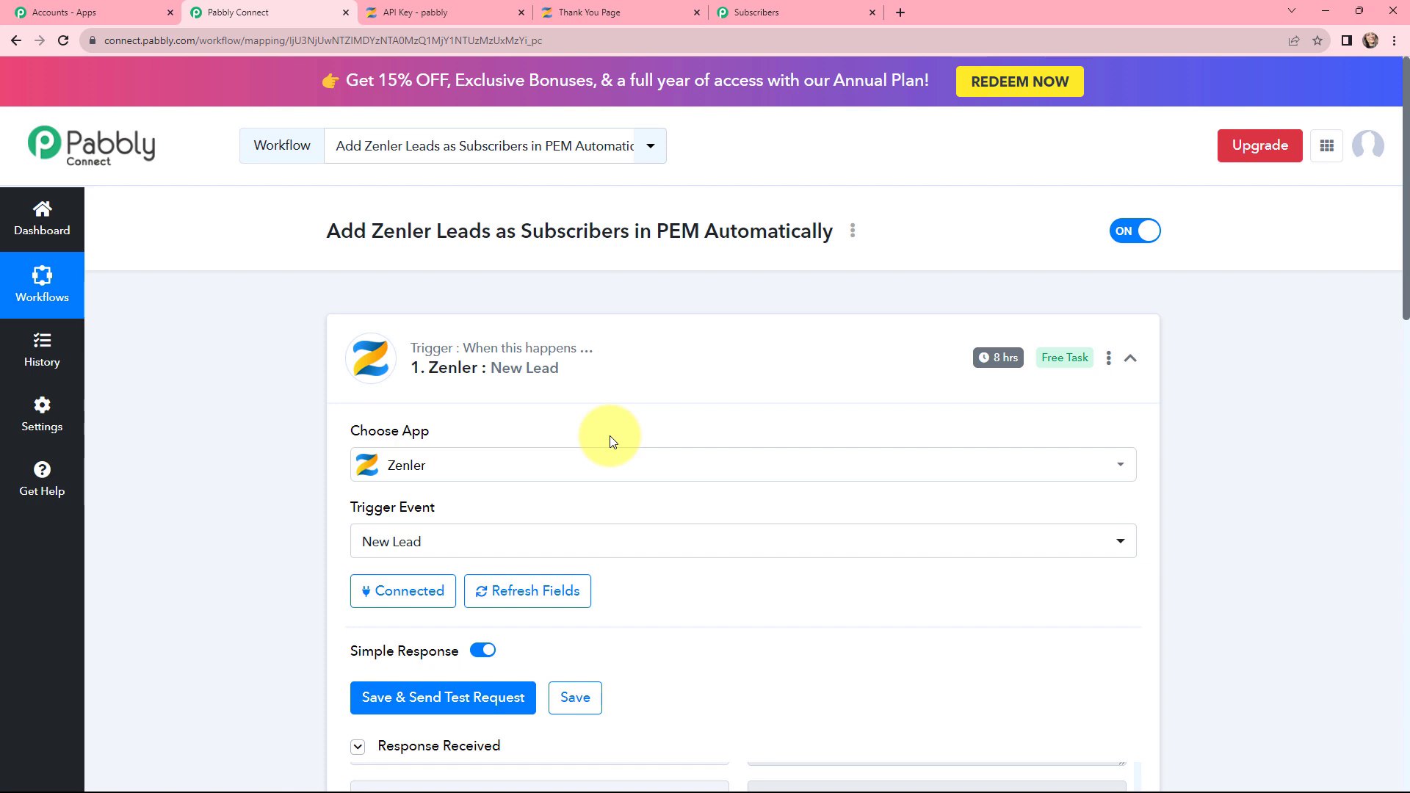
Step: Start a new account connection, Pabbly Email Marketing #2, on the Add Subscribers action step
{"action": "mouse_move", "coordinate": [1000, 360]}
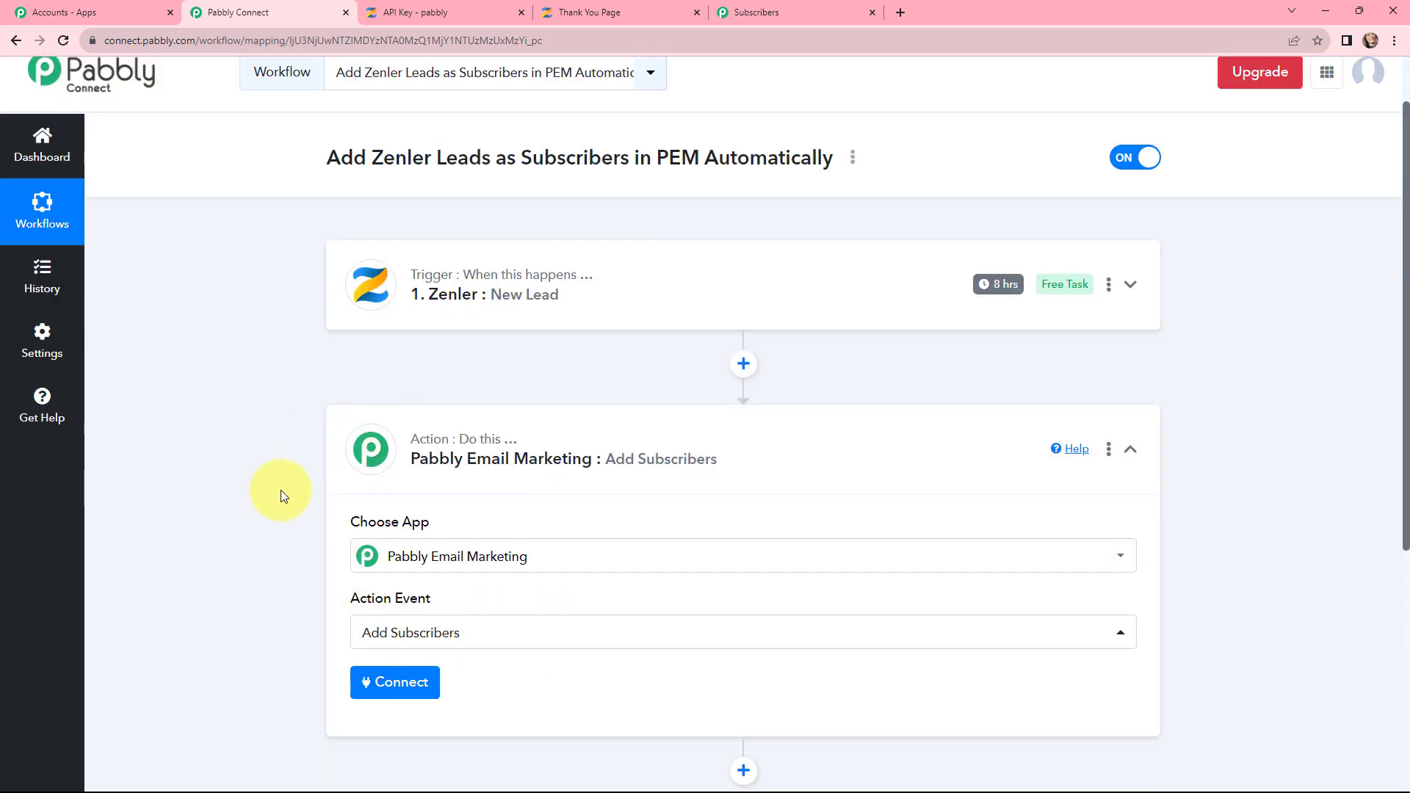
{"action": "scroll", "coordinate": [284, 490], "scroll_direction": "down", "scroll_amount": 1}
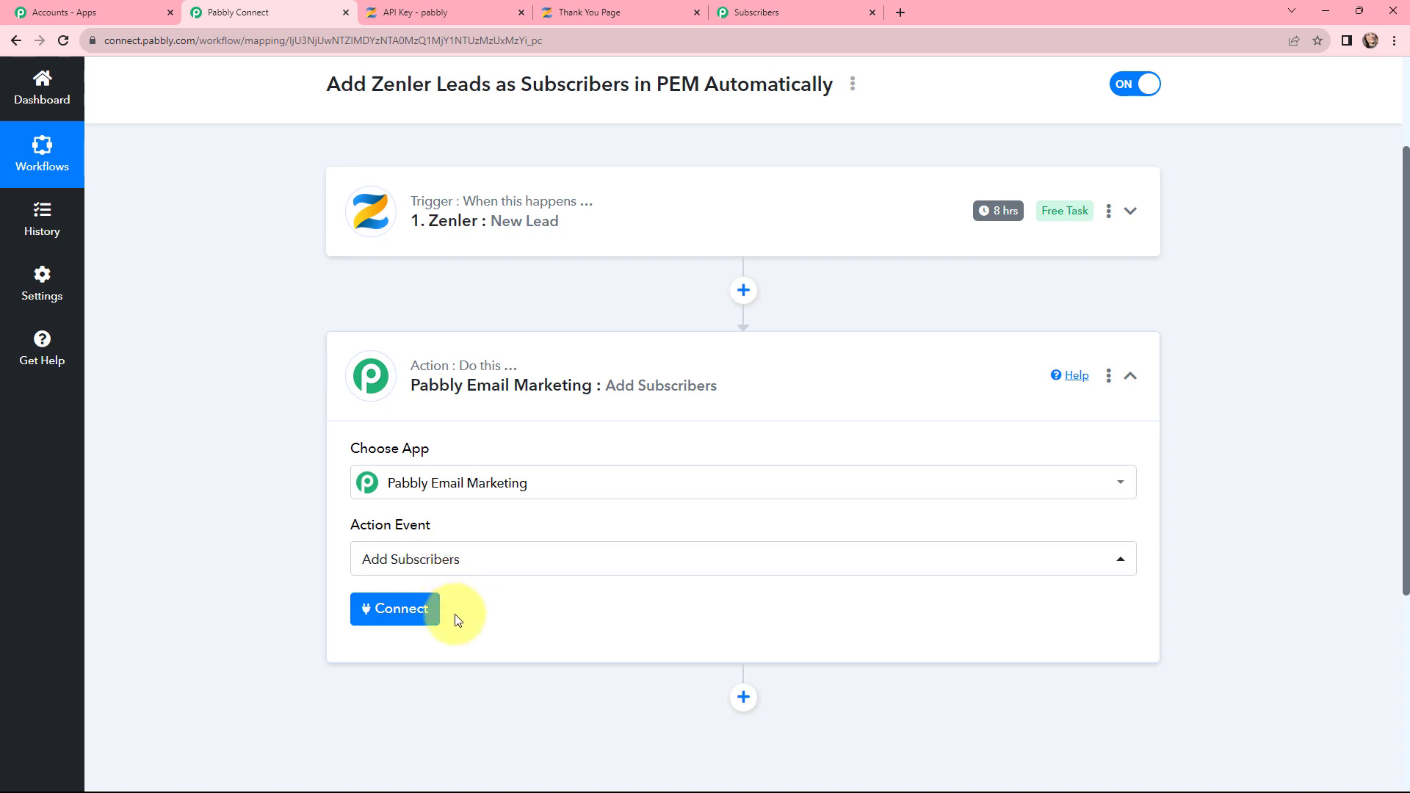
{"action": "left_click", "coordinate": [385, 621]}
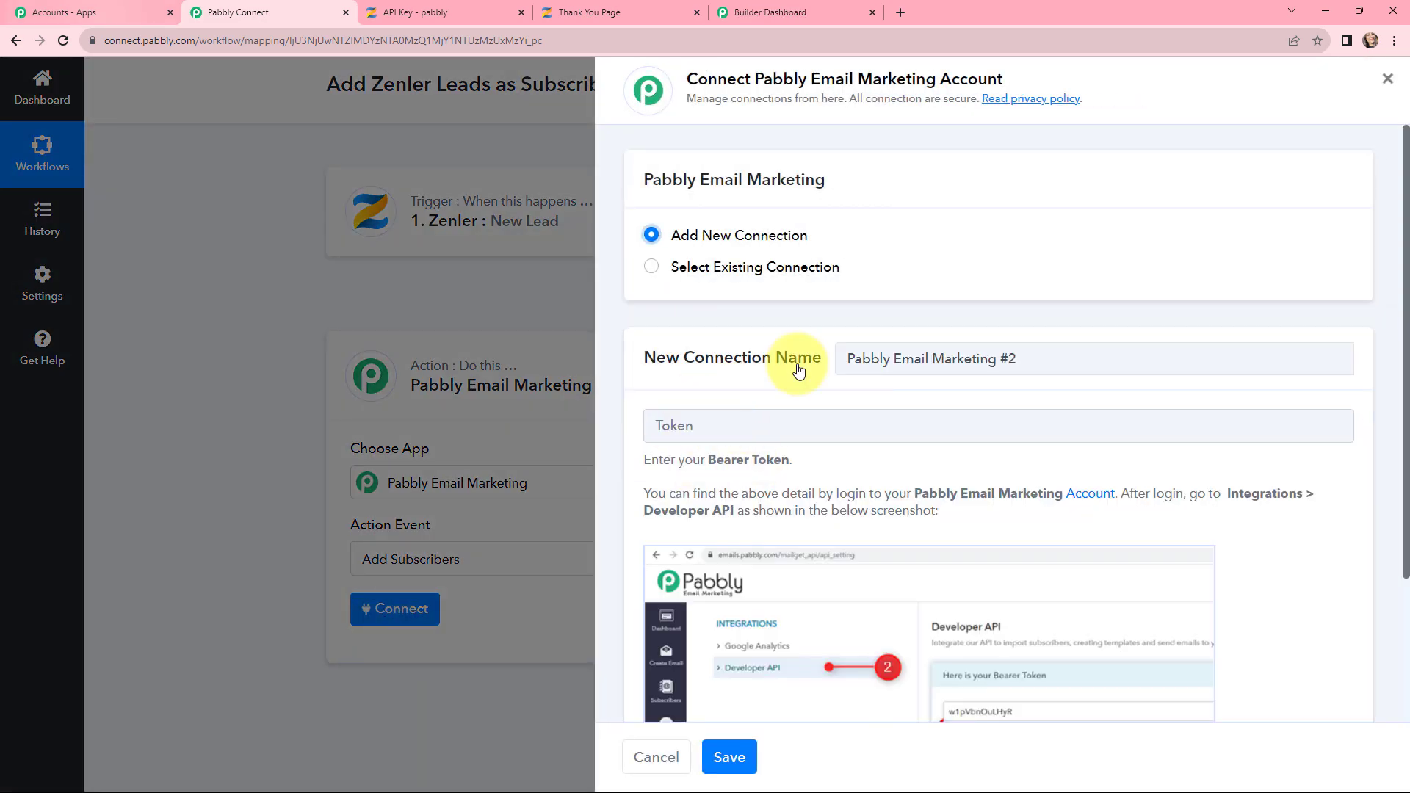
Step: Copy the bearer token from Pabbly Email Marketing's Integrations > Developer API page into the connection form
{"action": "left_click", "coordinate": [64, 7]}
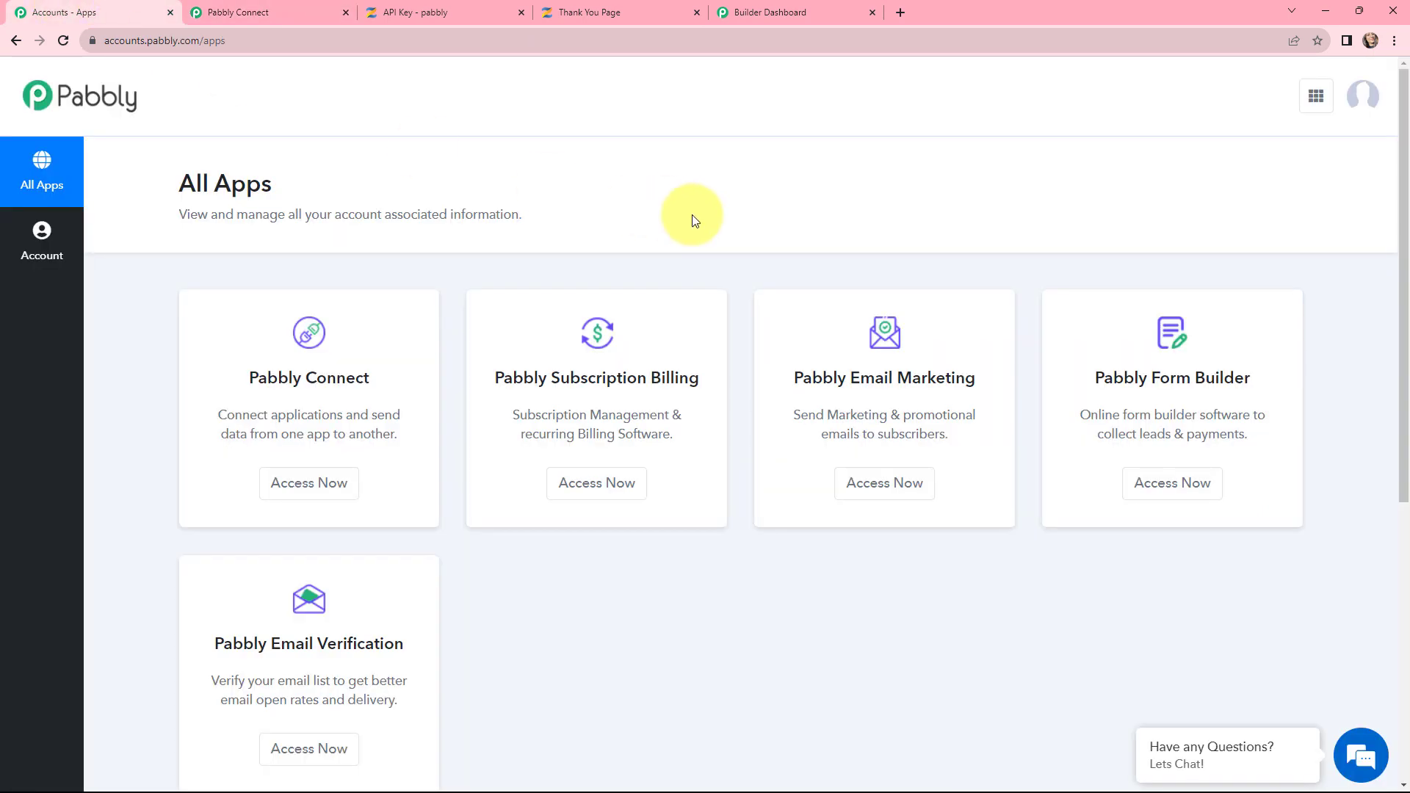
{"action": "left_click", "coordinate": [887, 484]}
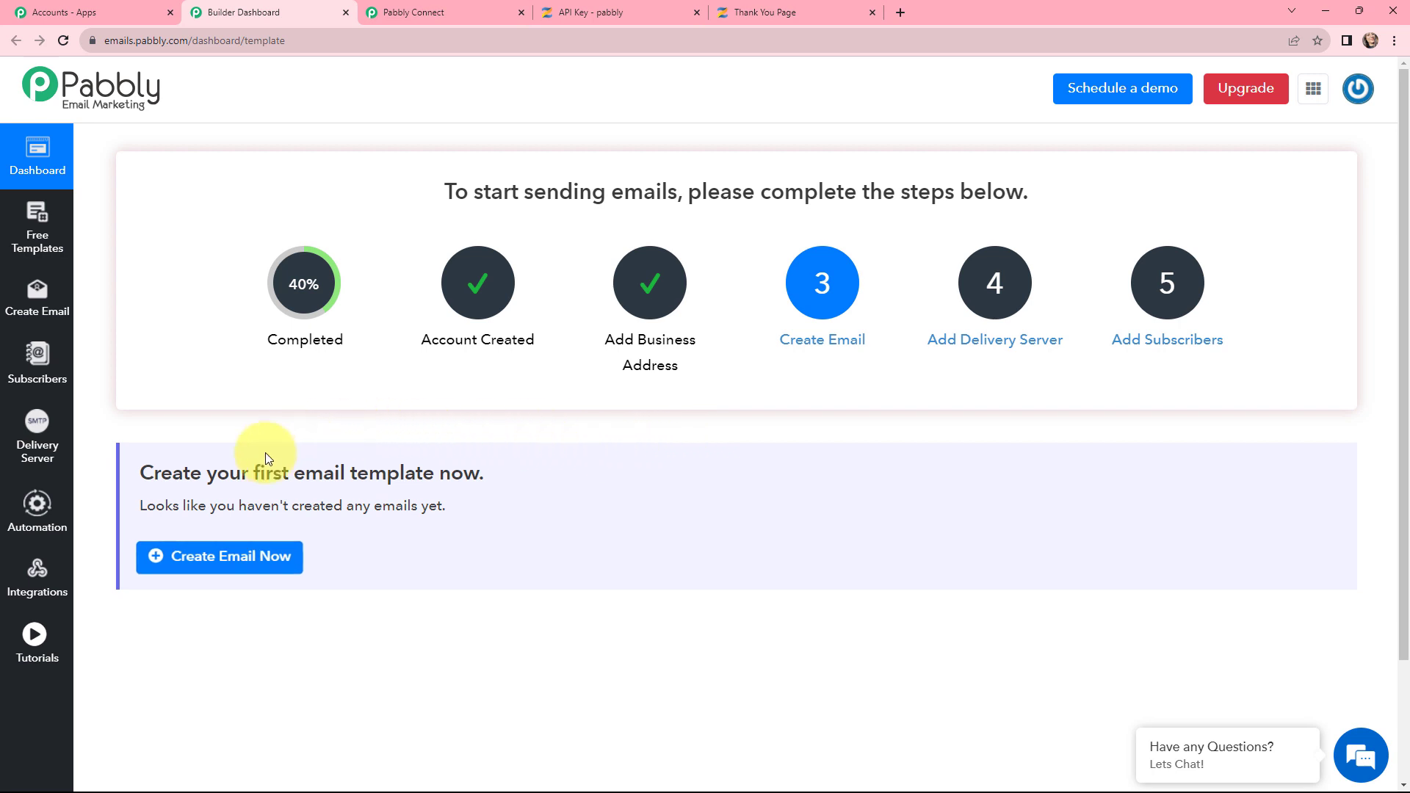
{"action": "left_click", "coordinate": [34, 574]}
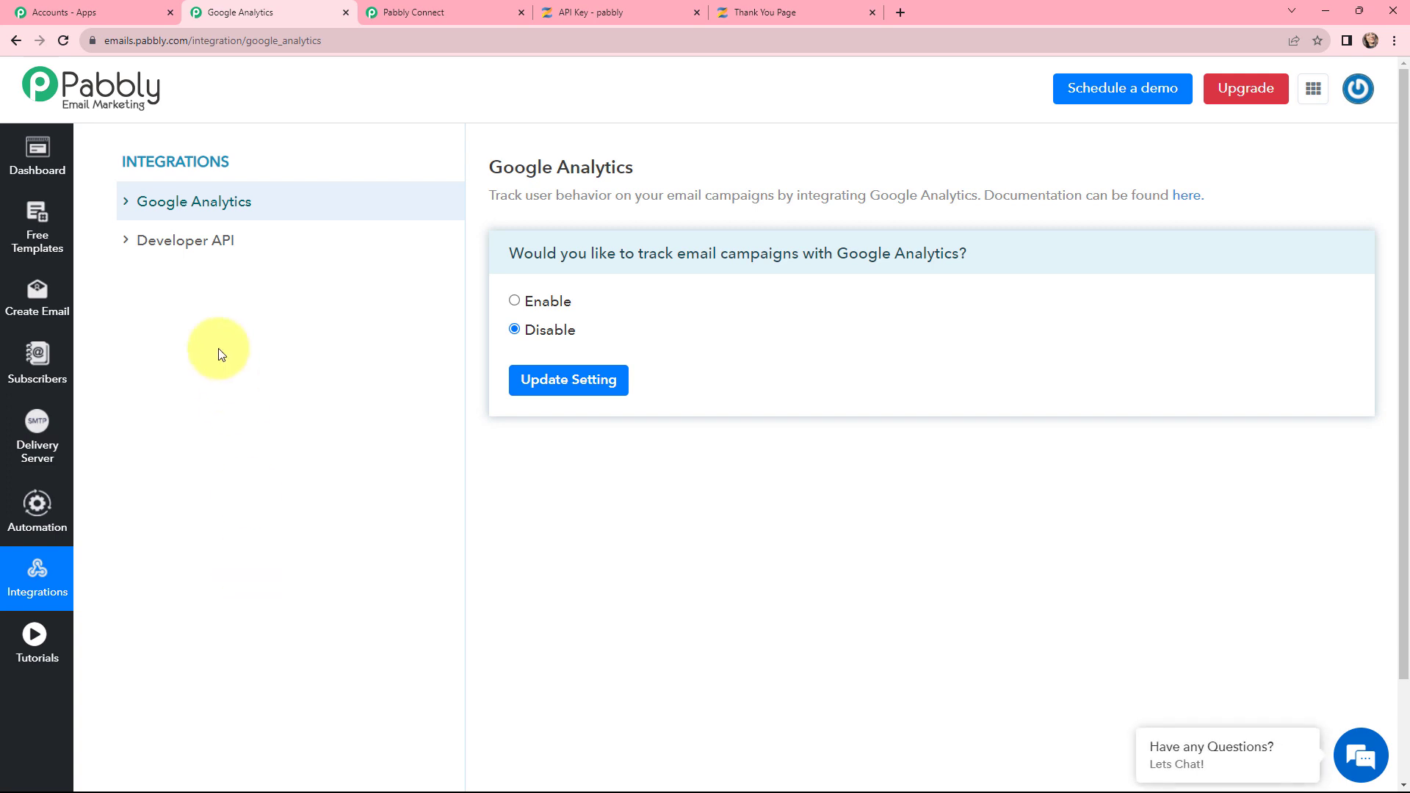
{"action": "left_click", "coordinate": [193, 247]}
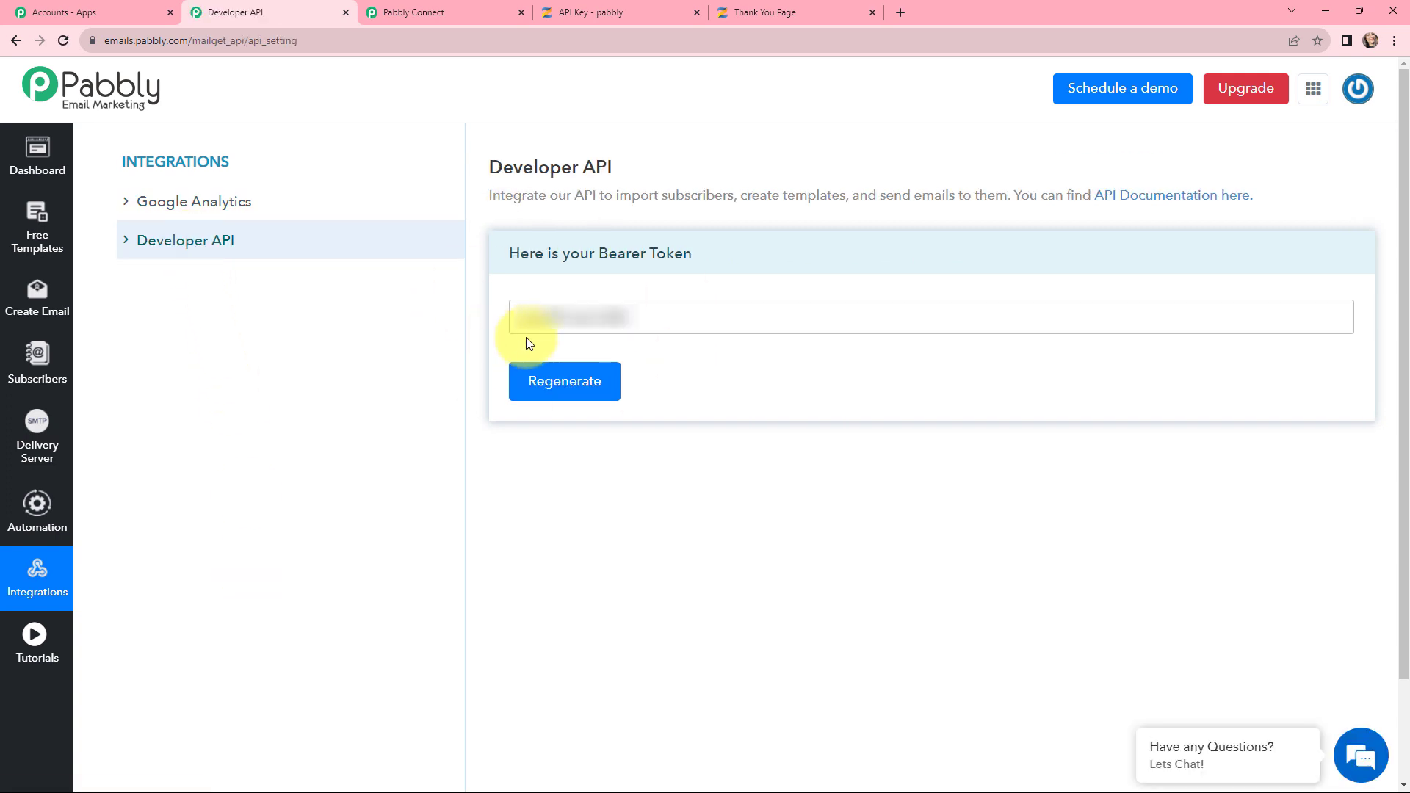
{"action": "left_click_drag", "start_coordinate": [651, 318], "coordinate": [424, 317]}
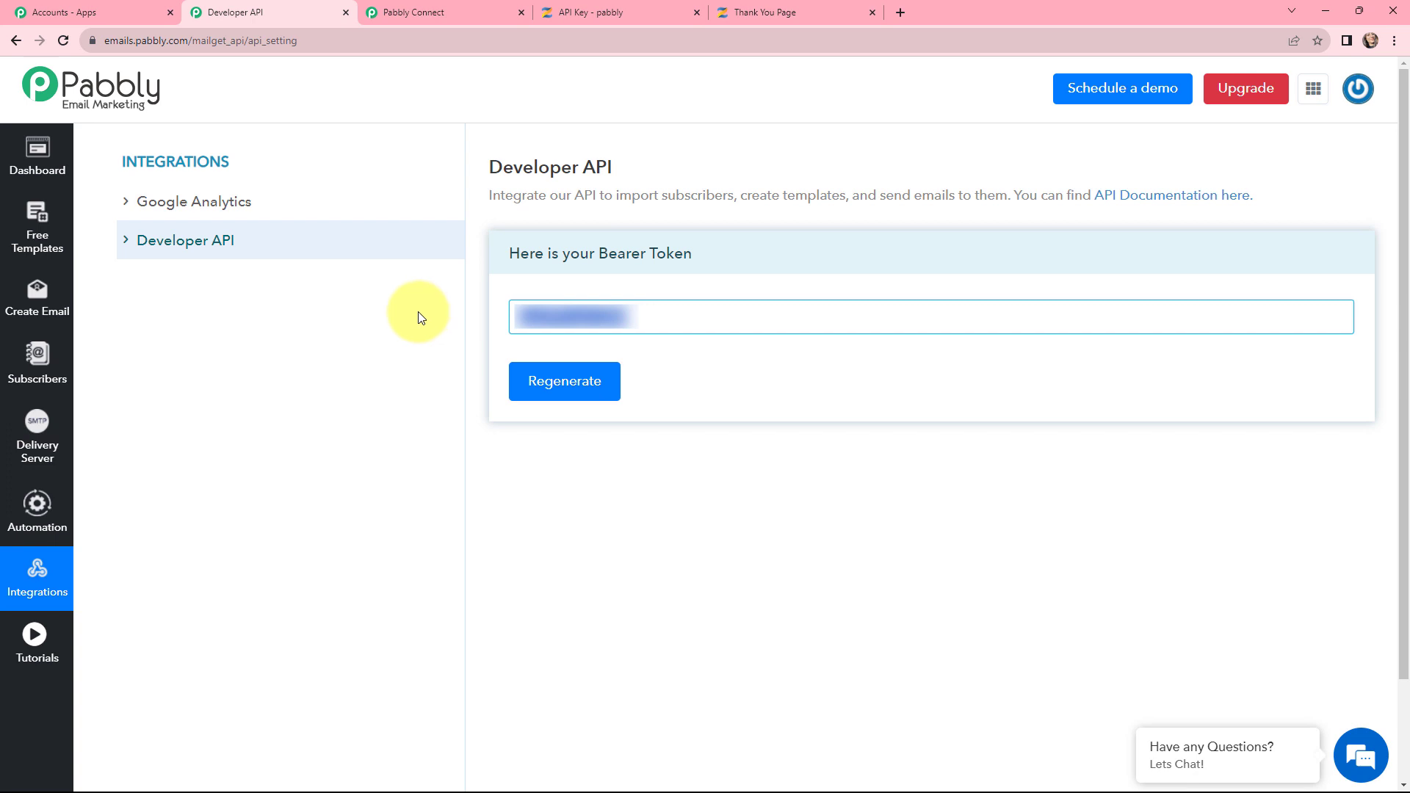
{"action": "left_click", "coordinate": [411, 12]}
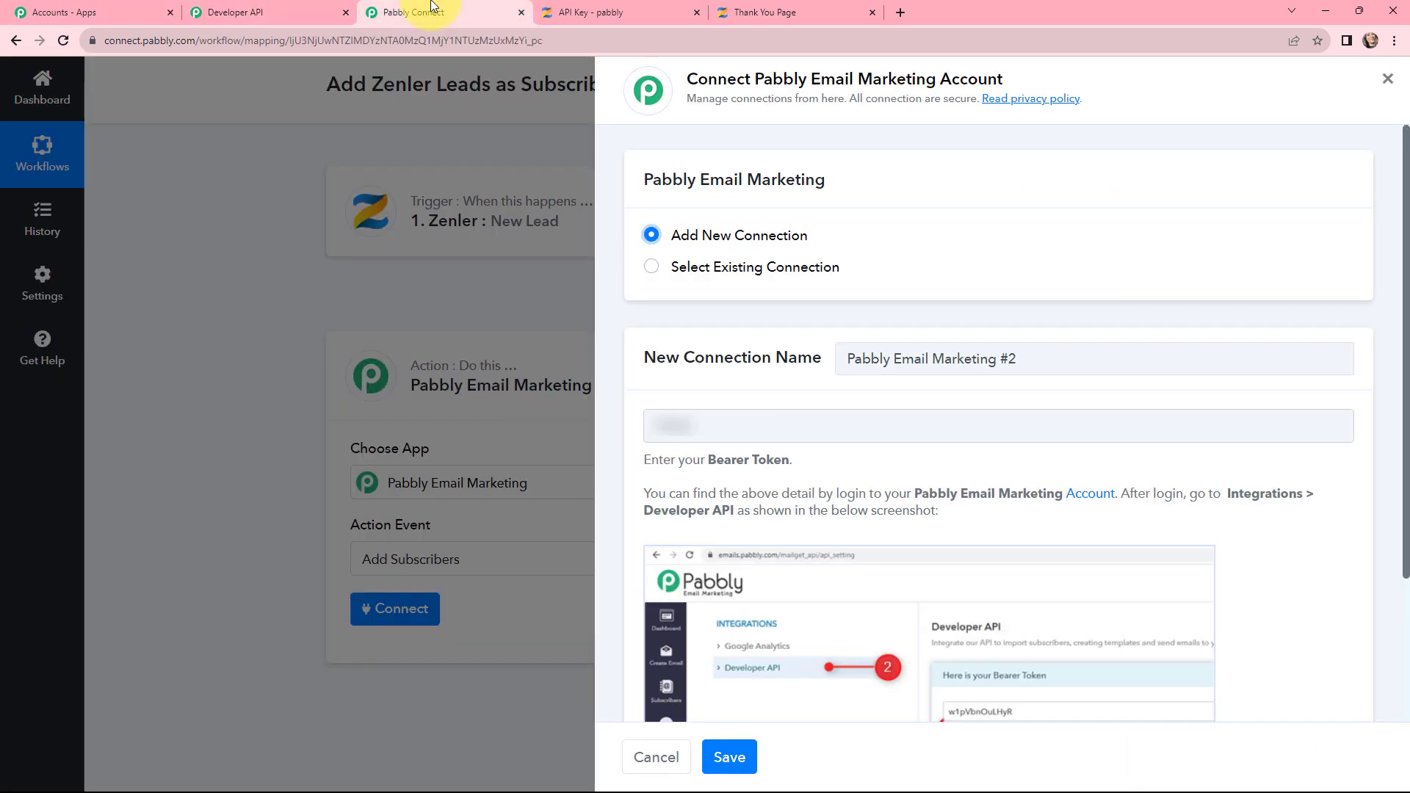
Step: Paste the bearer token into the new Pabbly Email Marketing connection and save it, revealing Default List
{"action": "left_click", "coordinate": [717, 414]}
{"action": "key", "text": "ctrl+v"}
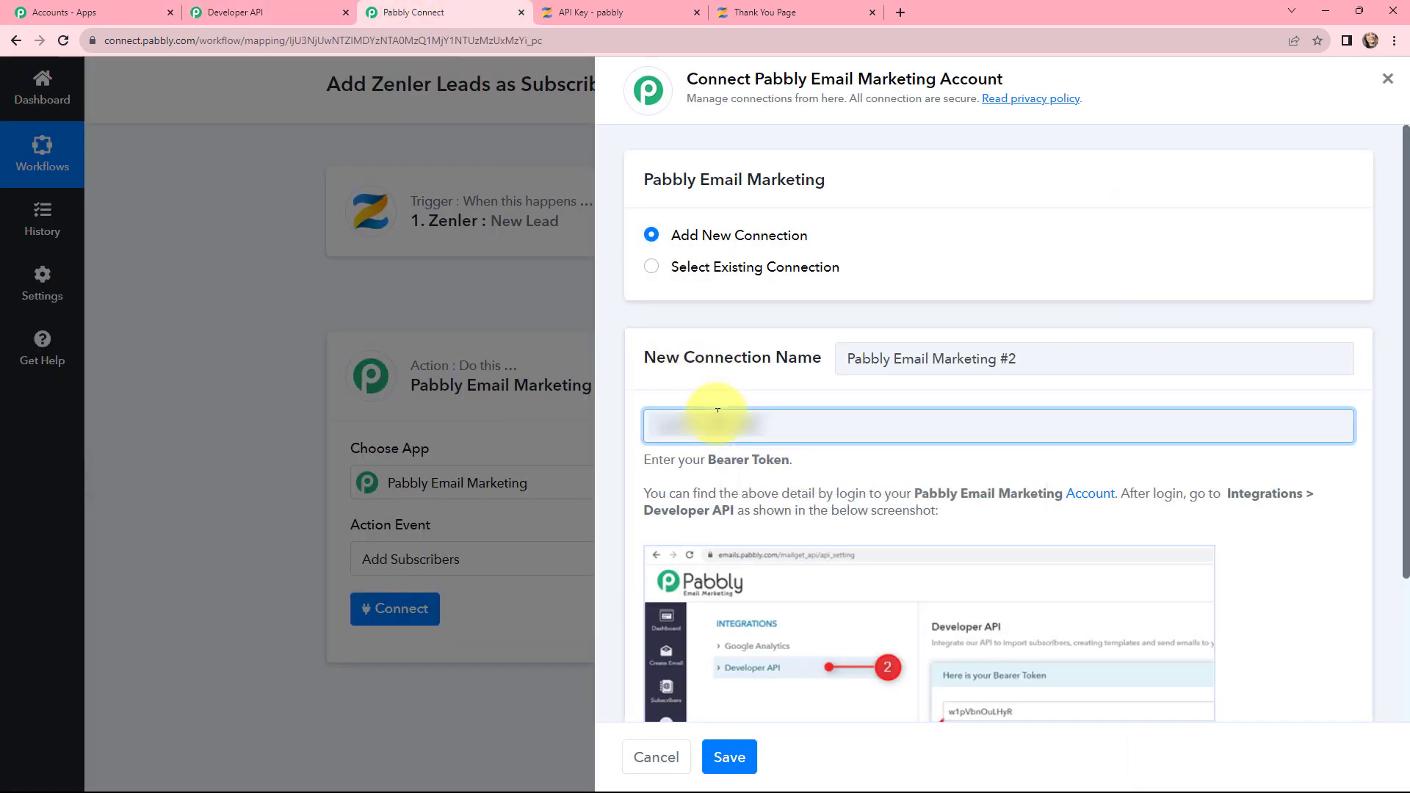
{"action": "scroll", "coordinate": [813, 394], "scroll_direction": "down", "scroll_amount": 3}
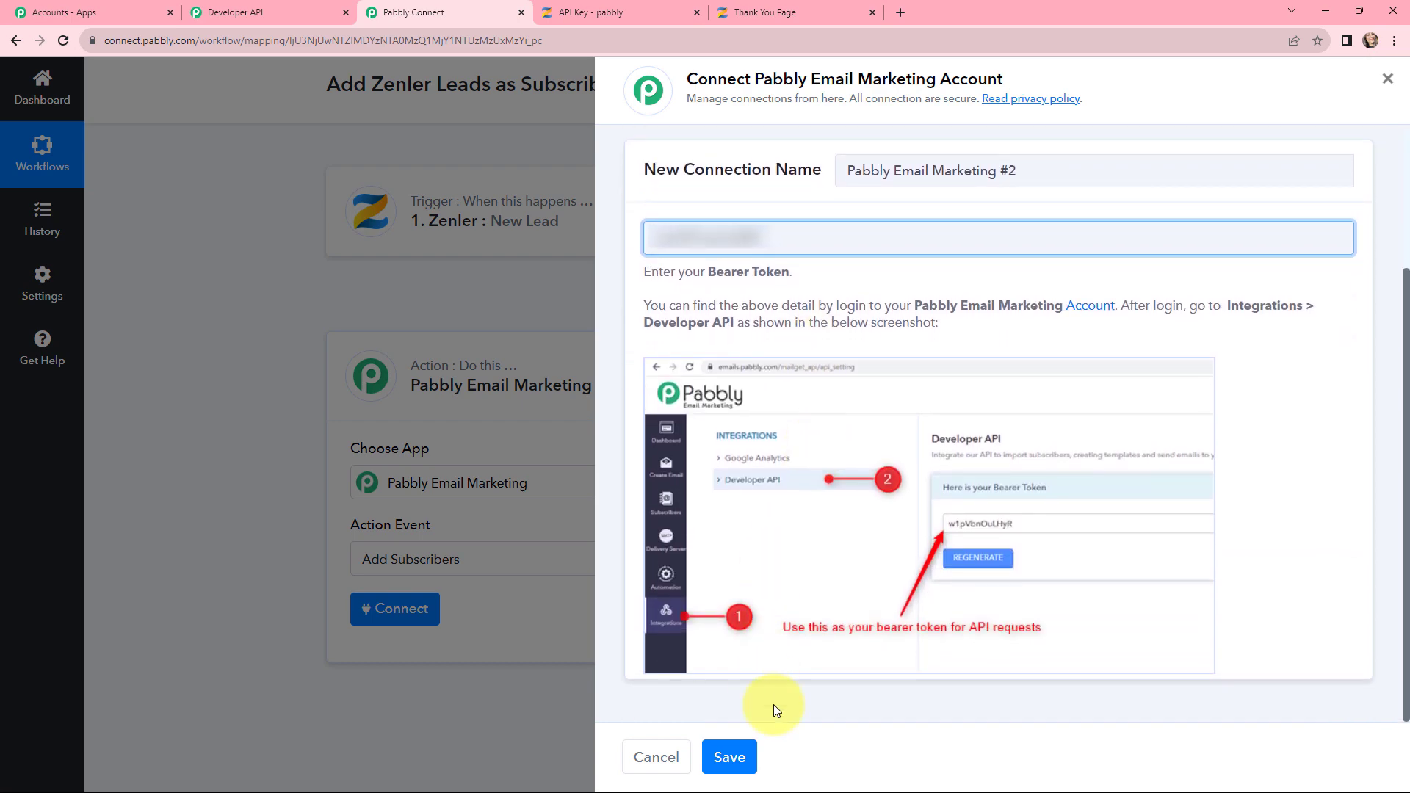
{"action": "left_click", "coordinate": [719, 759]}
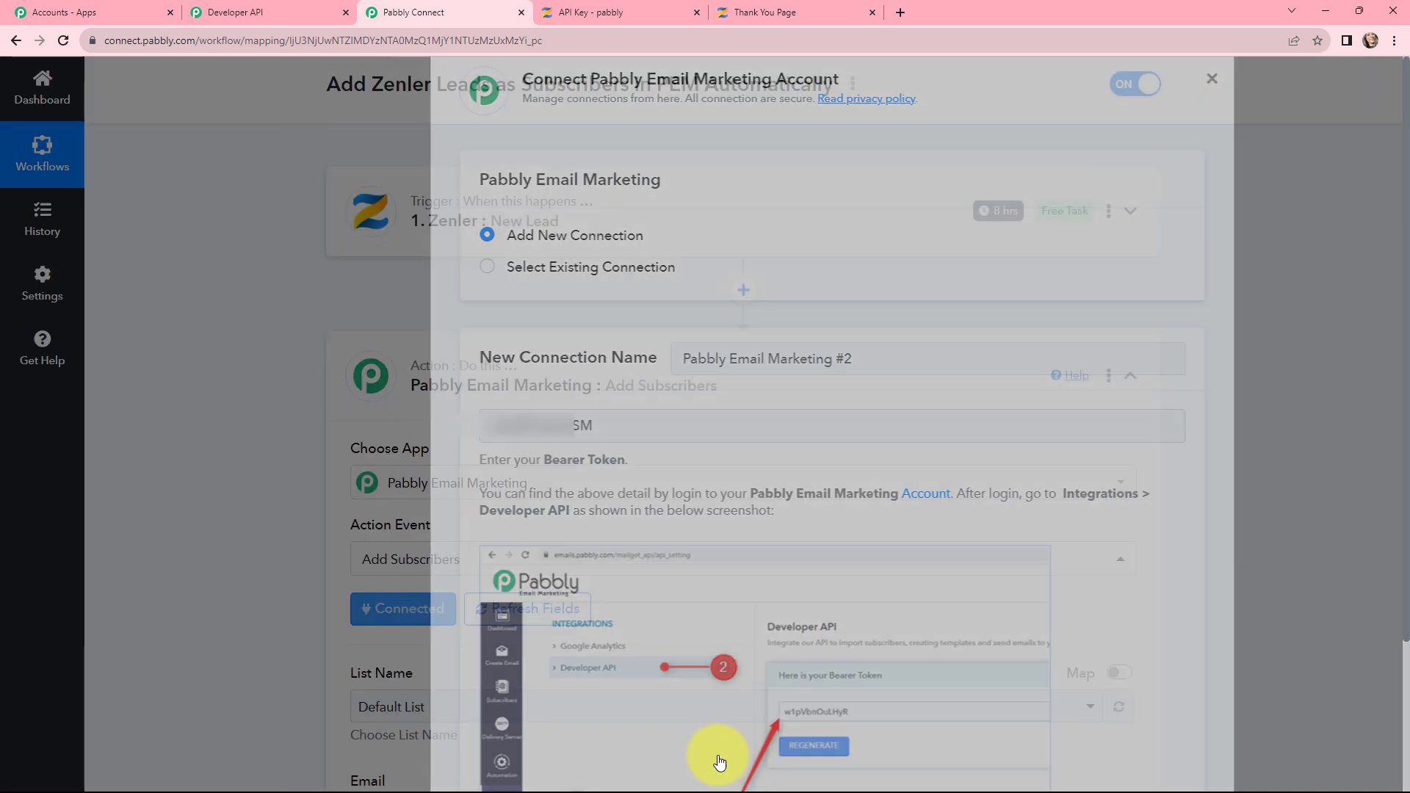
{"action": "scroll", "coordinate": [717, 494], "scroll_direction": "down", "scroll_amount": 3}
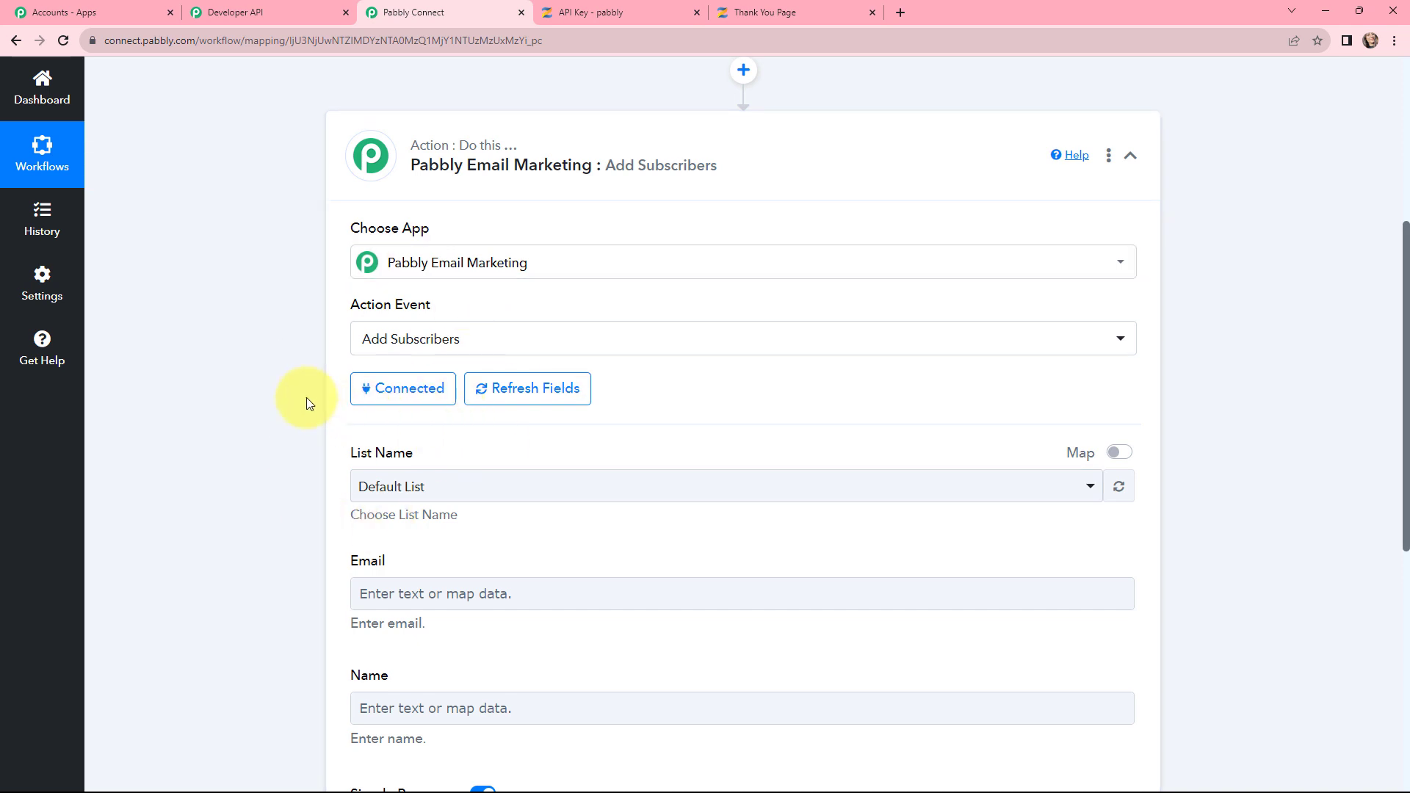
{"action": "scroll", "coordinate": [804, 378], "scroll_direction": "down", "scroll_amount": 2}
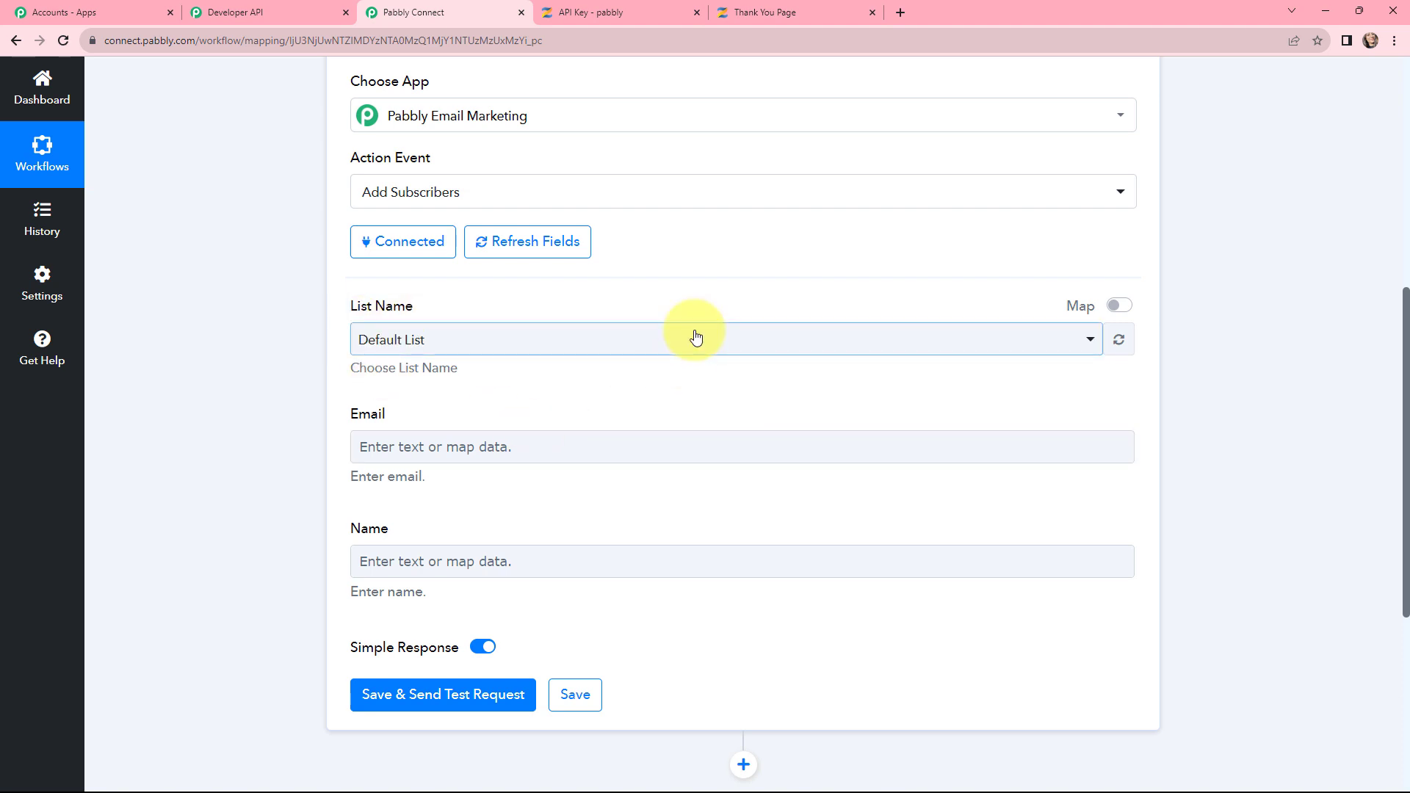
{"action": "left_click", "coordinate": [247, 8]}
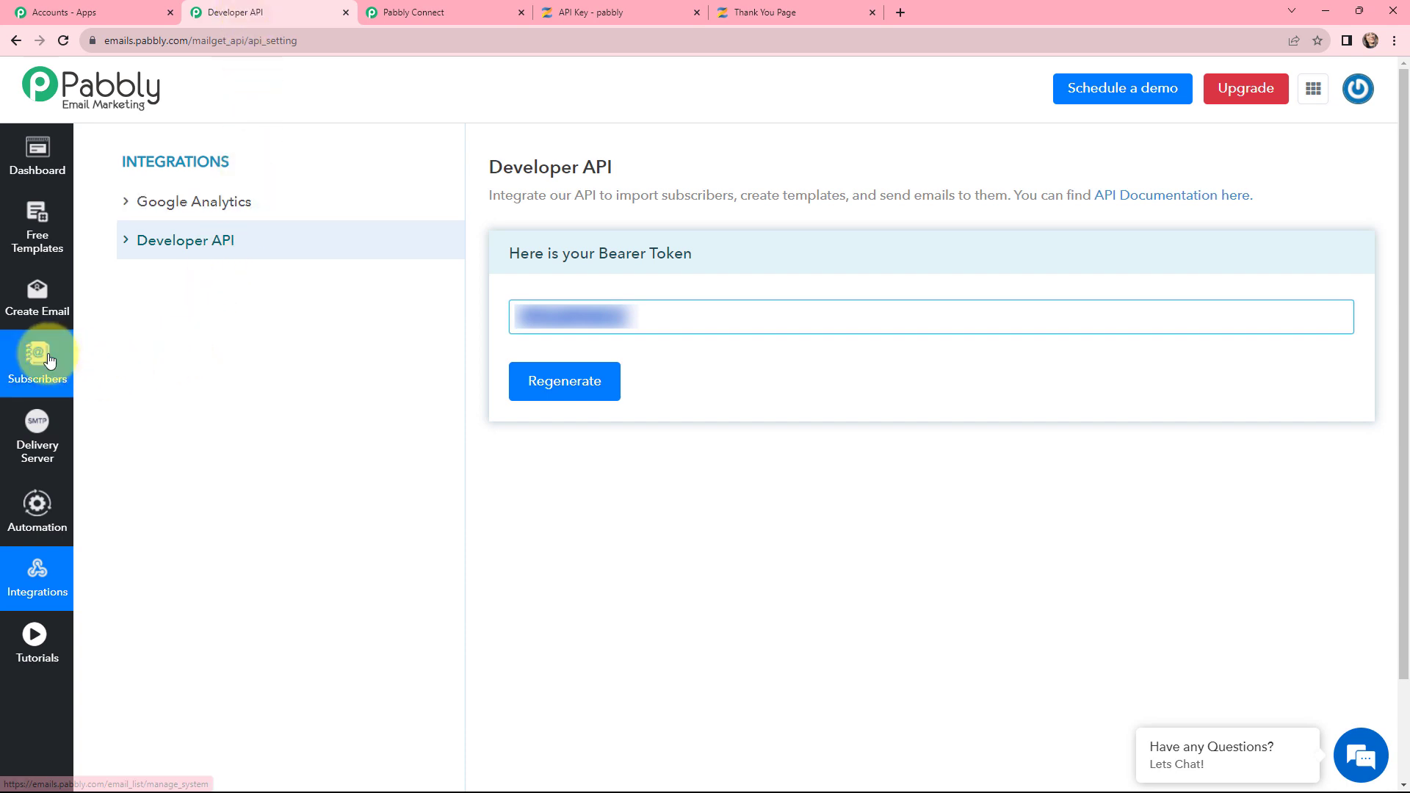
Step: Check the New Subscribers list in Pabbly Email Marketing, which currently holds one subscriber
{"action": "left_click", "coordinate": [40, 356]}
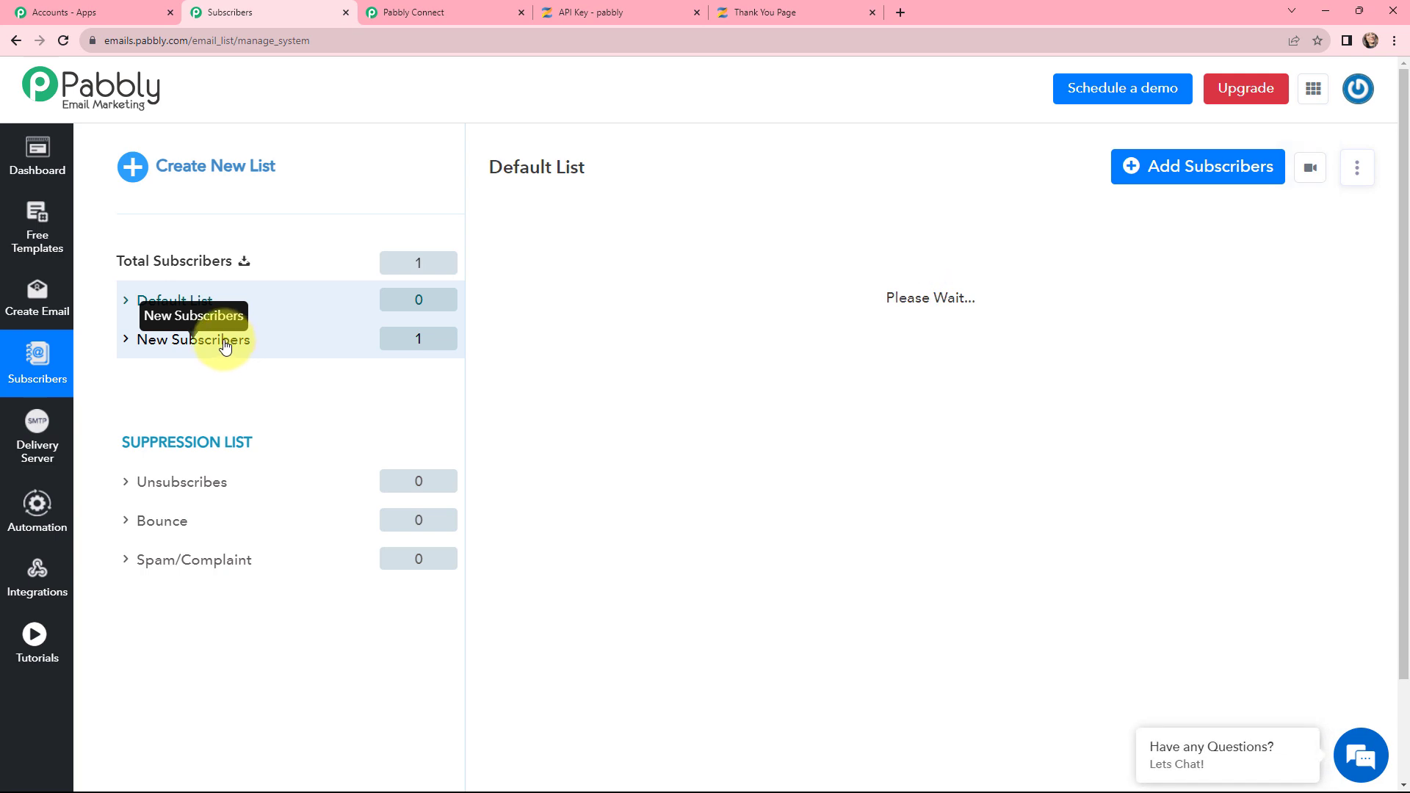
{"action": "left_click", "coordinate": [226, 347]}
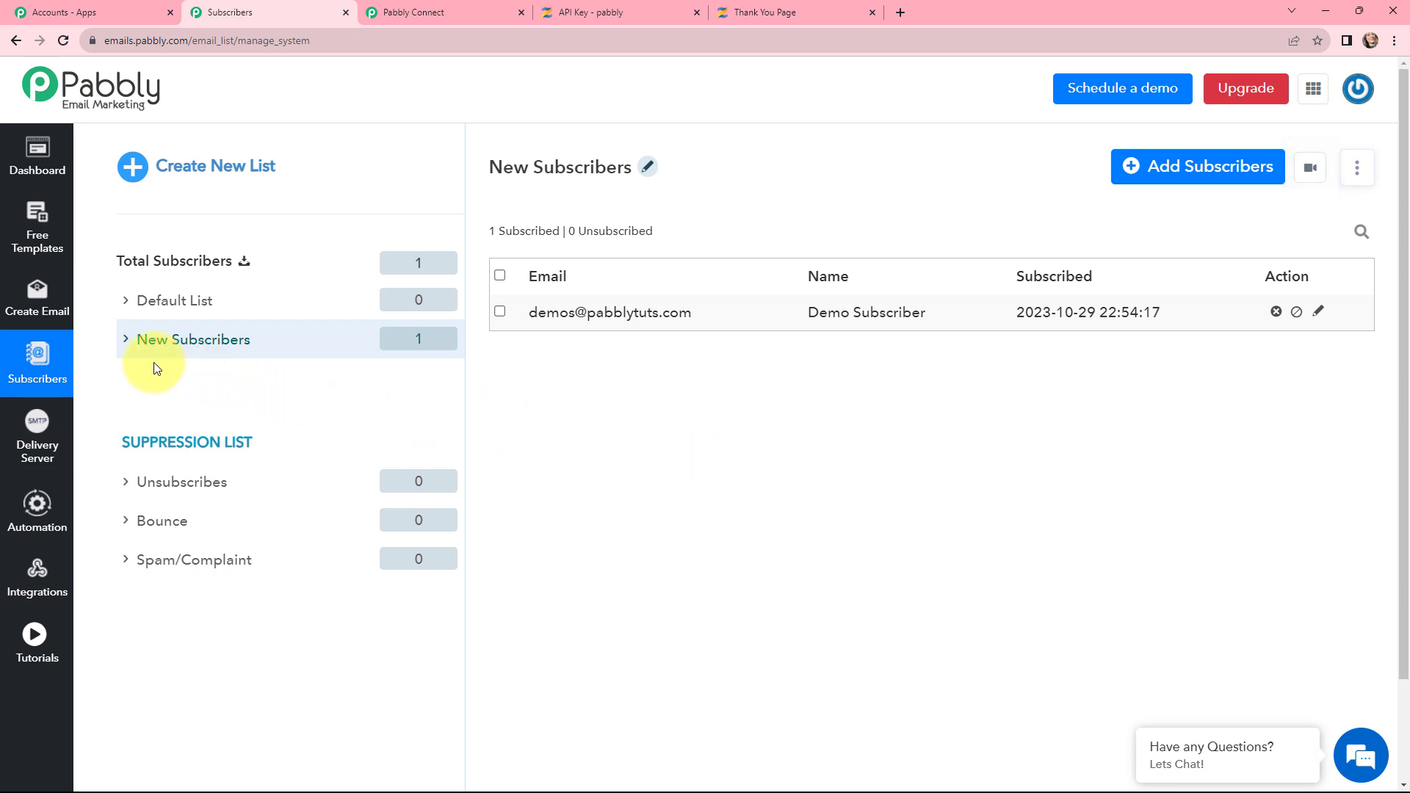
{"action": "left_click", "coordinate": [426, 12]}
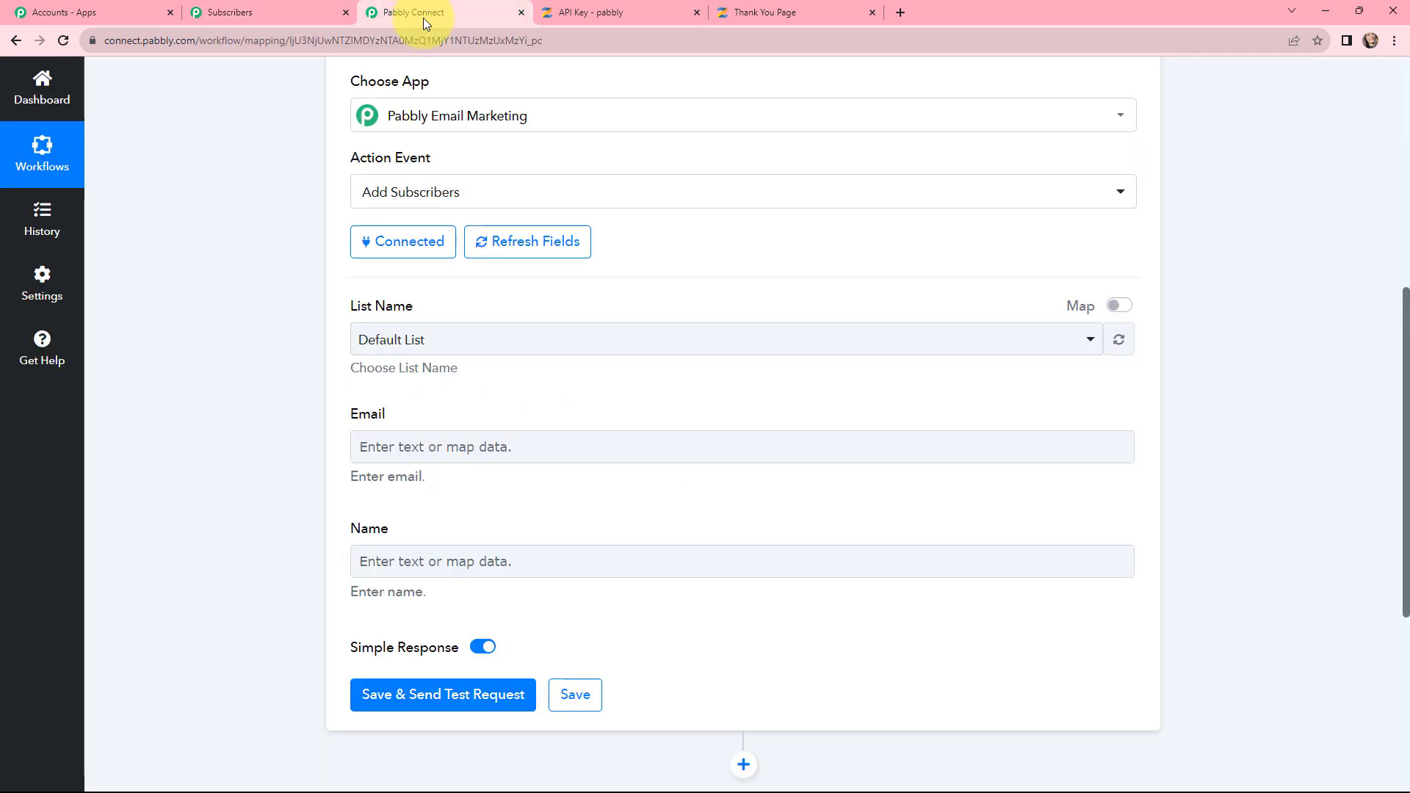
Step: Set List Name to New Subscribers and map the Zenler lead's Email into the Email field
{"action": "left_click", "coordinate": [463, 340]}
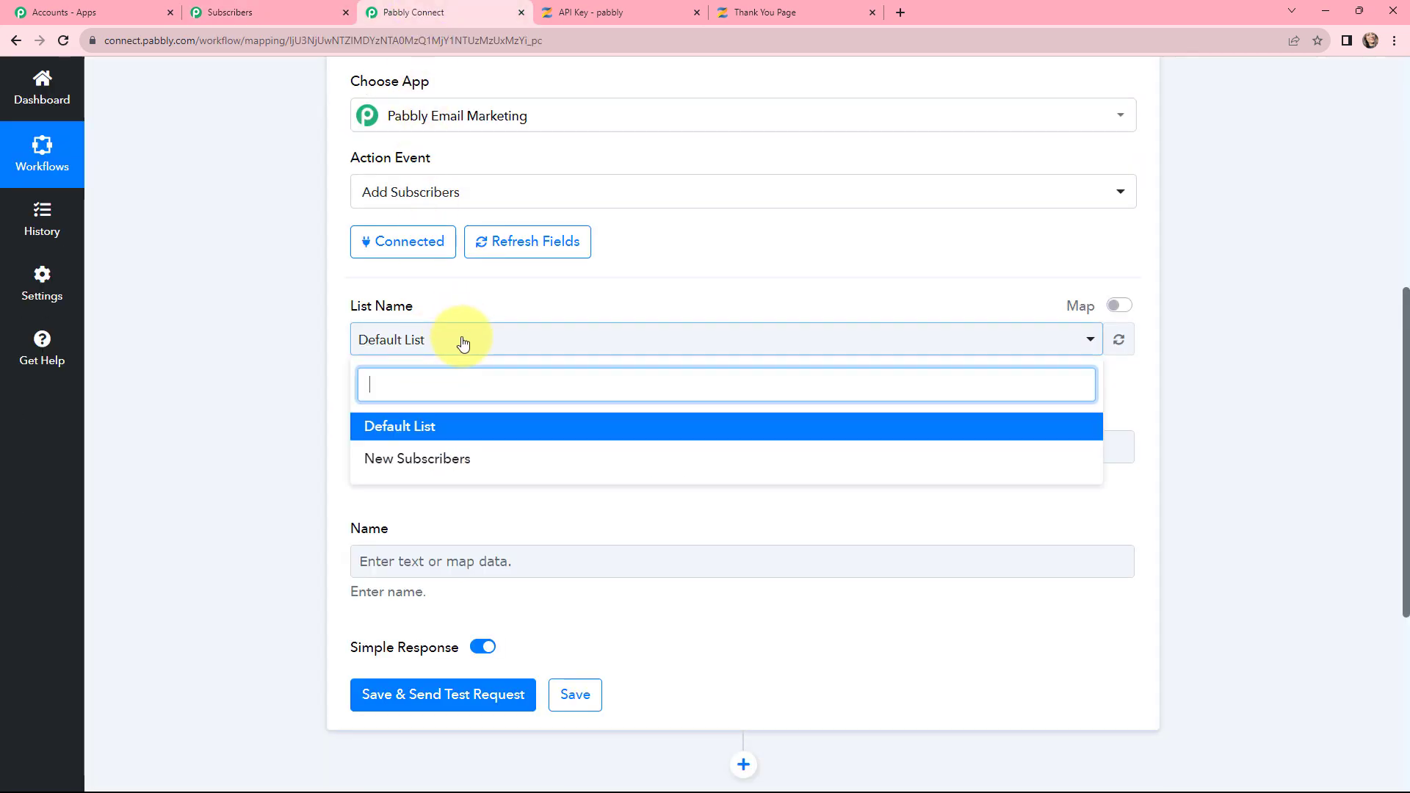
{"action": "left_click", "coordinate": [426, 459]}
{"action": "left_click", "coordinate": [424, 452]}
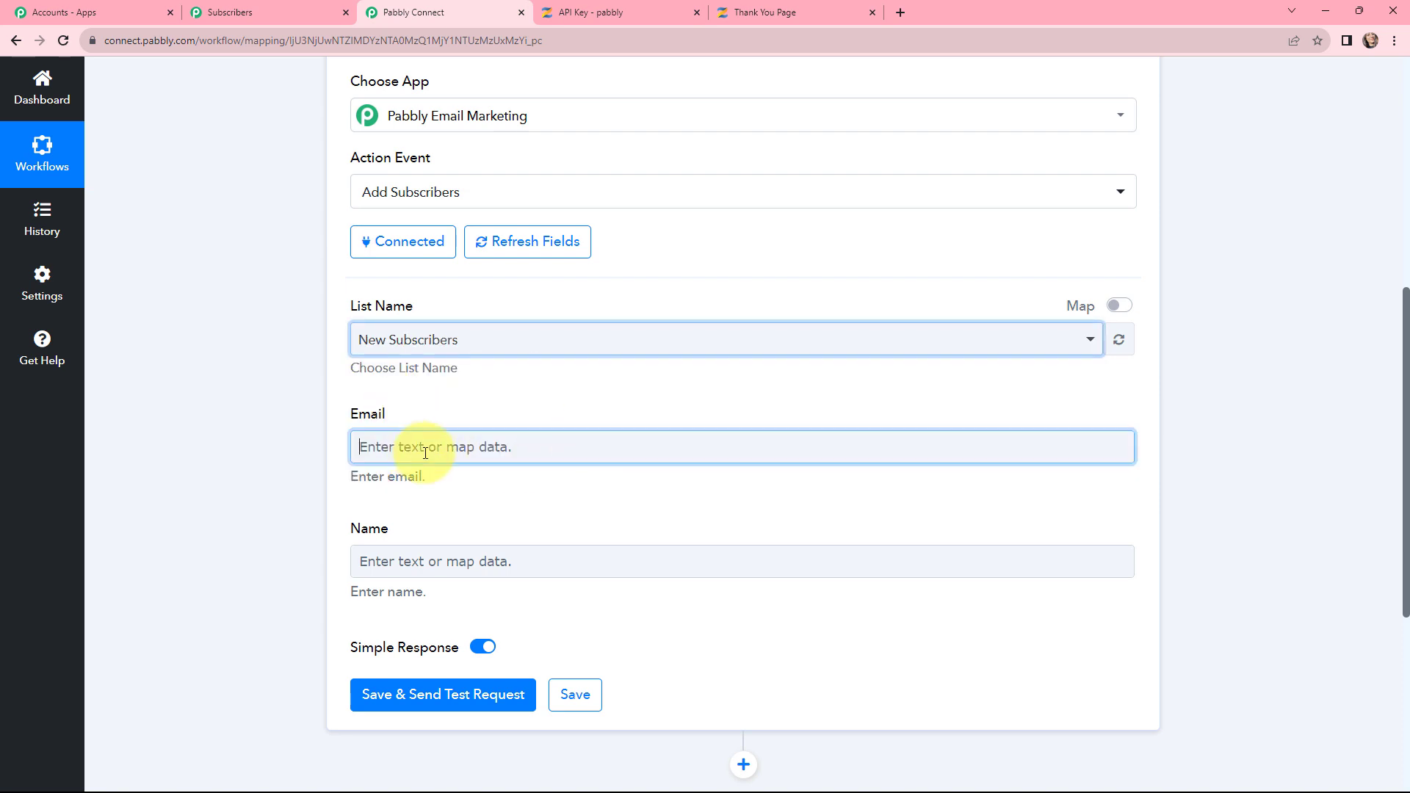
{"action": "left_click", "coordinate": [447, 589]}
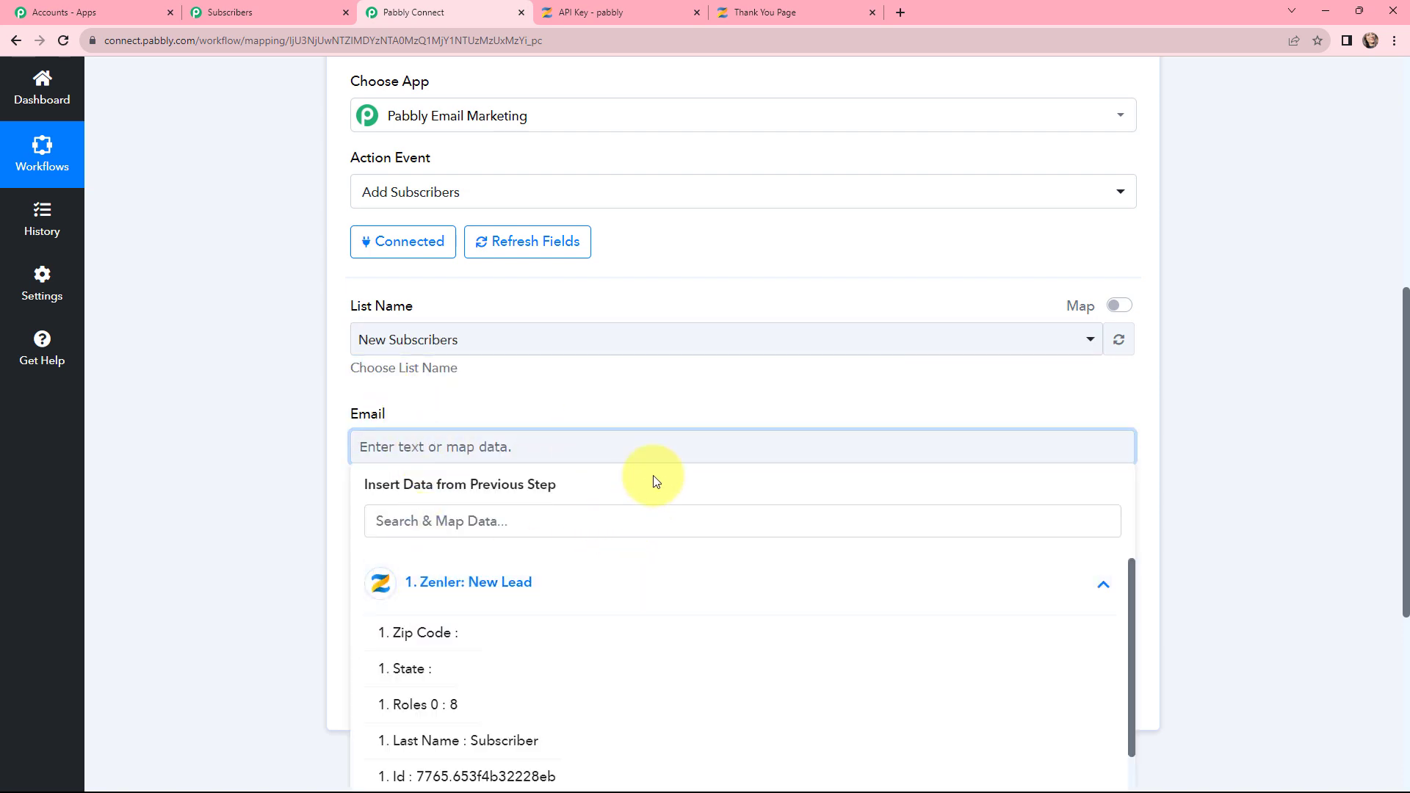
{"action": "scroll", "coordinate": [656, 481], "scroll_direction": "down", "scroll_amount": 2}
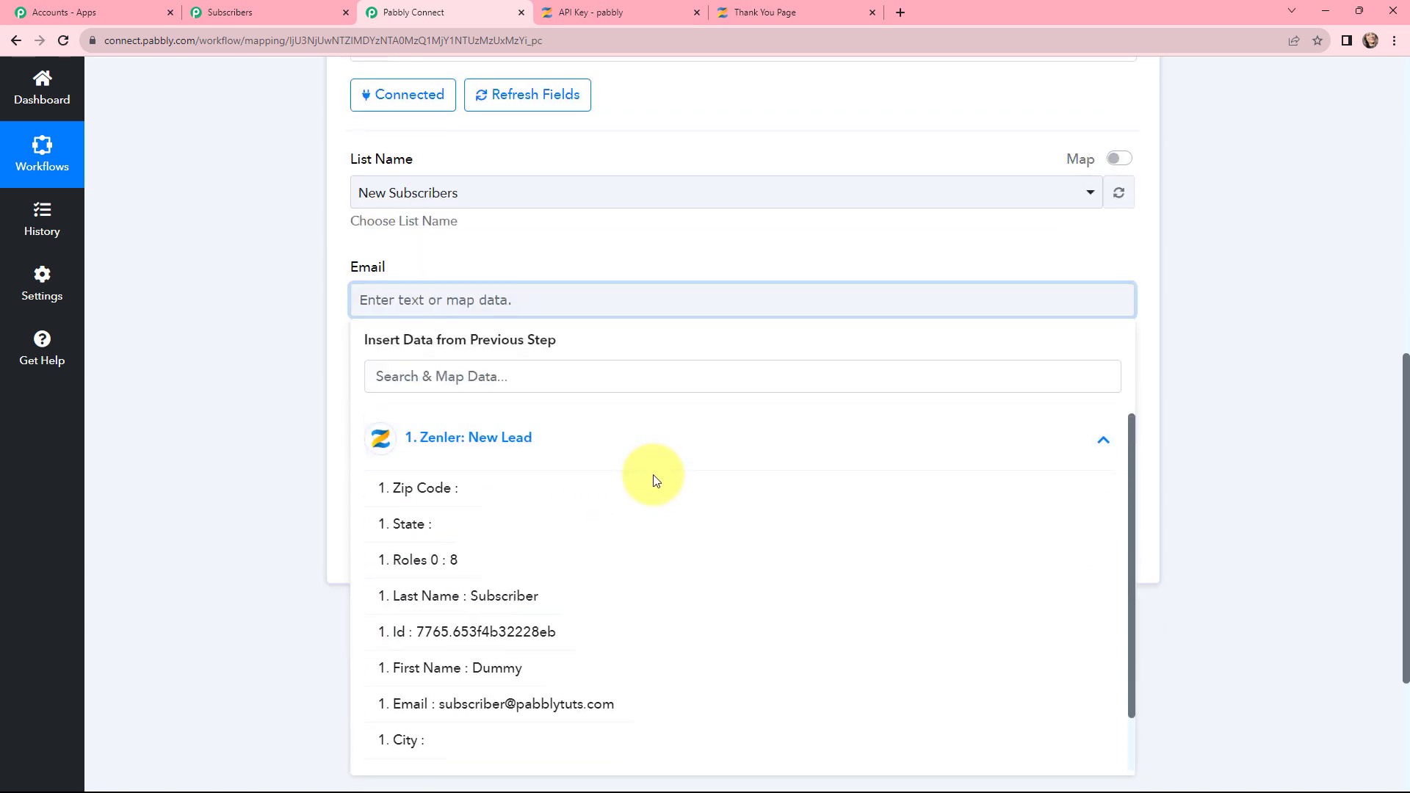
{"action": "left_click", "coordinate": [529, 703]}
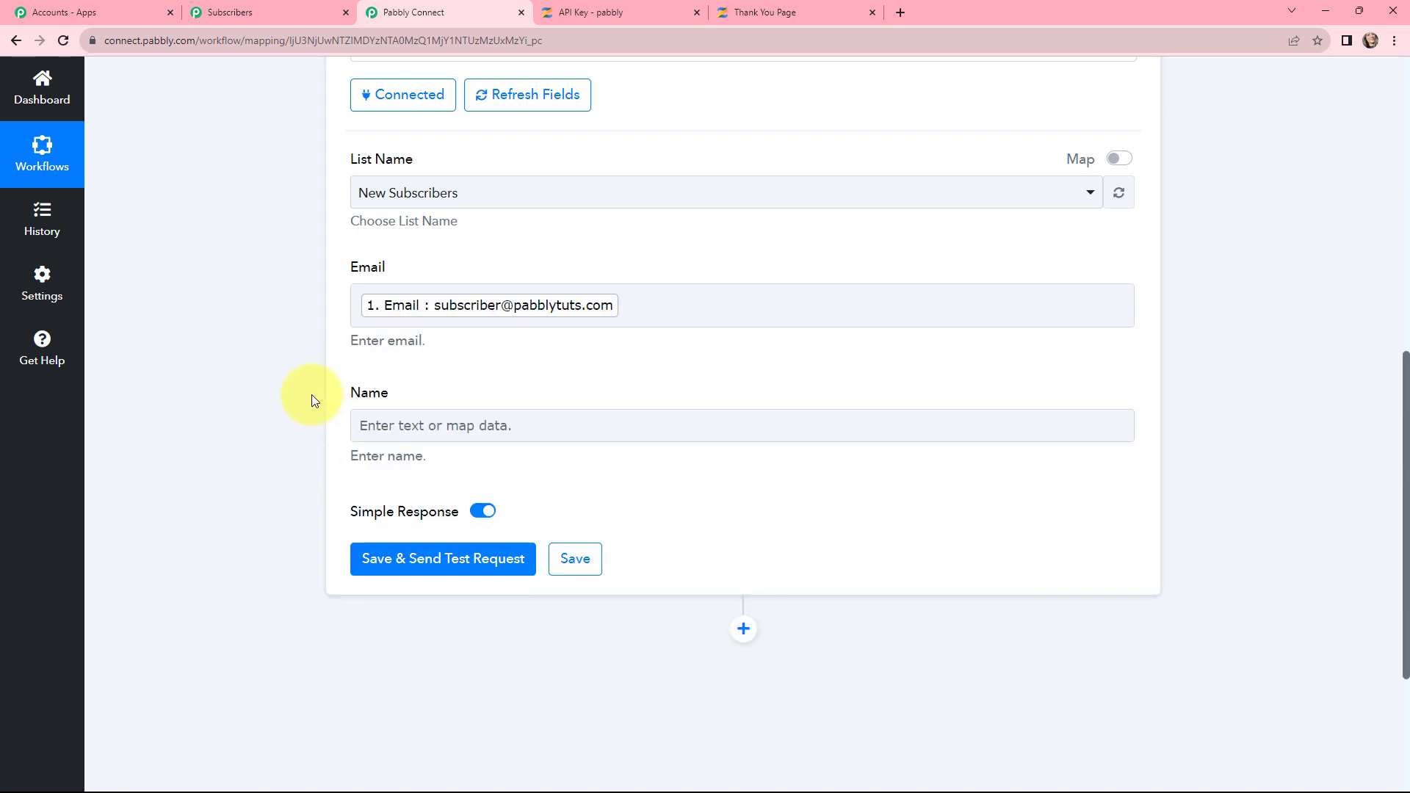
Step: Map the lead's First Name and Last Name into the Name field
{"action": "left_click", "coordinate": [404, 429]}
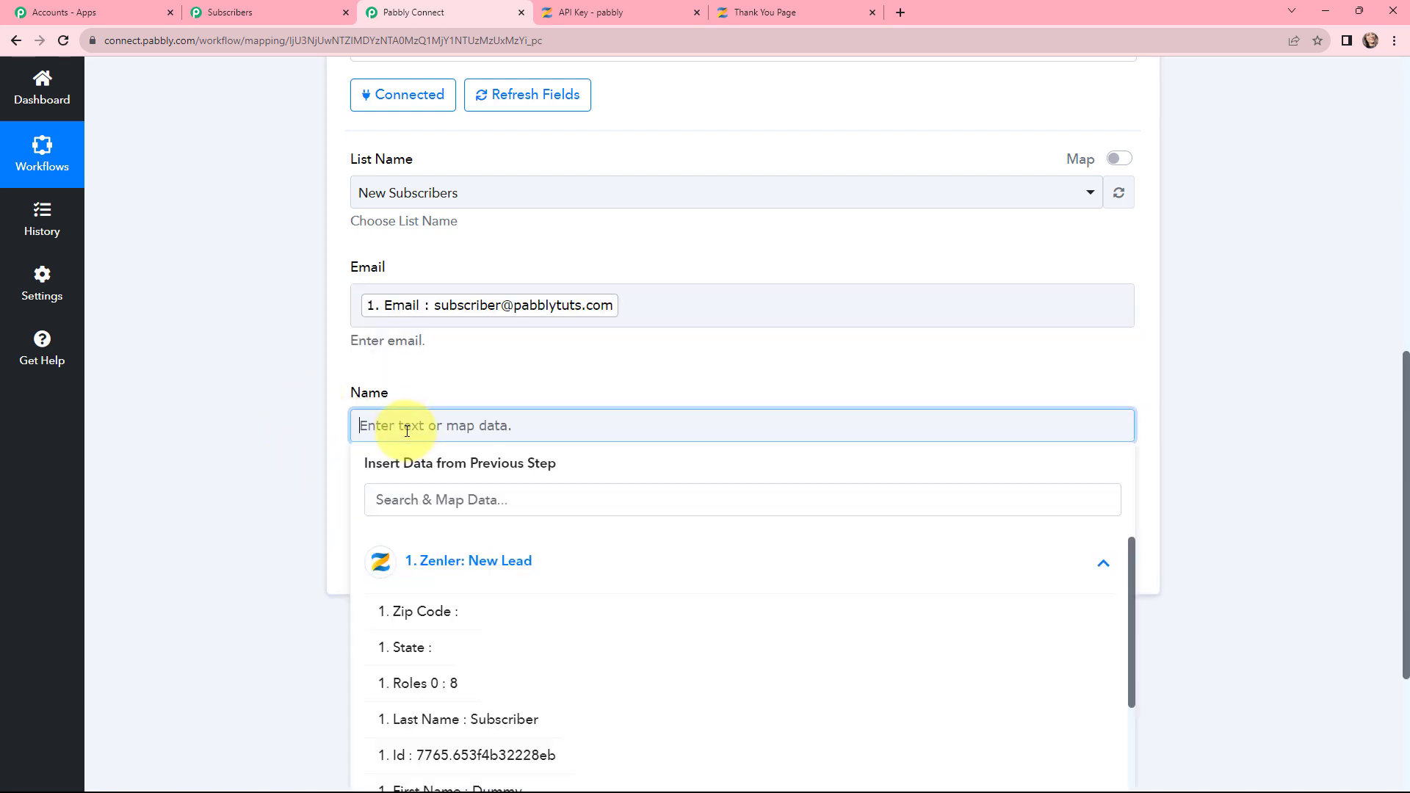
{"action": "scroll", "coordinate": [477, 596], "scroll_direction": "down", "scroll_amount": 1}
{"action": "scroll", "coordinate": [496, 652], "scroll_direction": "down", "scroll_amount": 1}
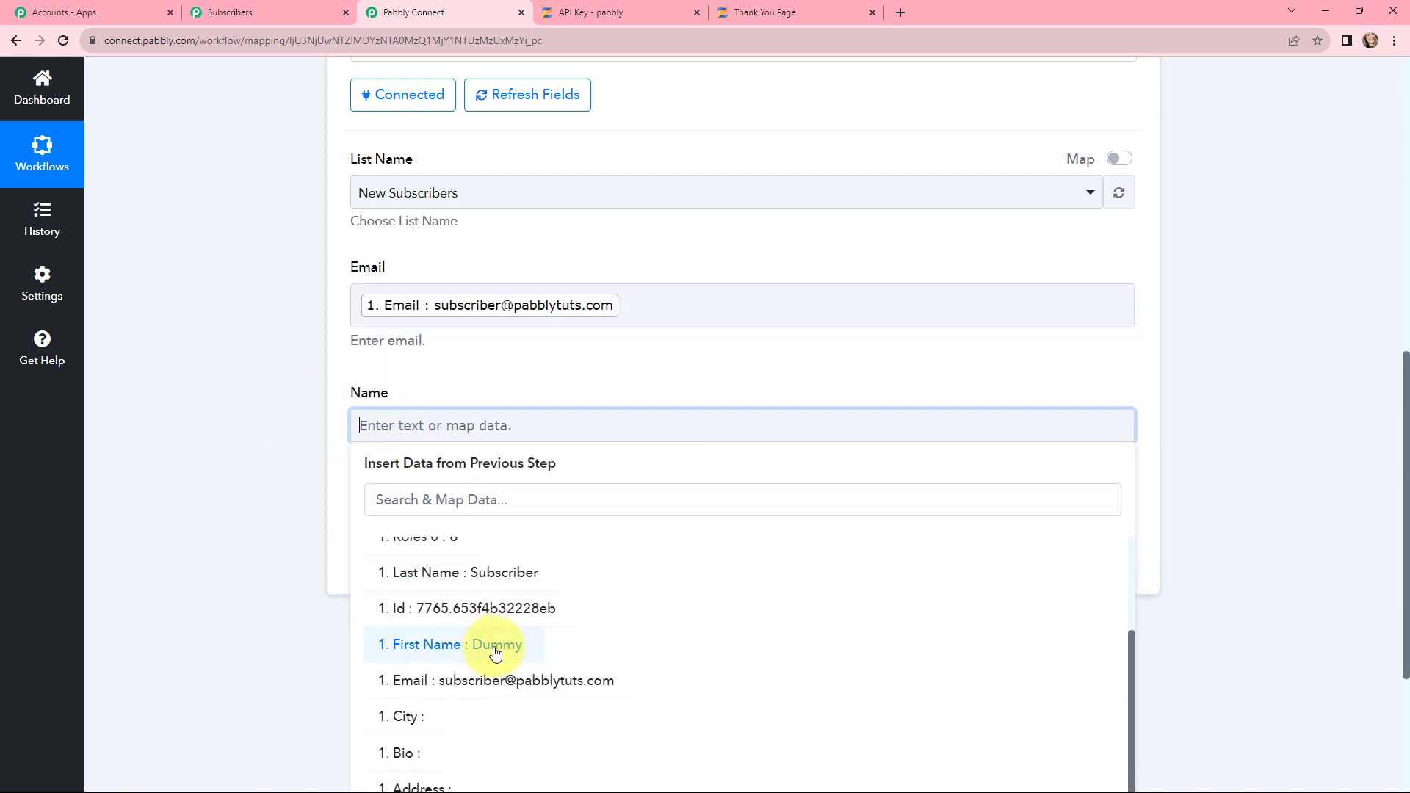
{"action": "left_click", "coordinate": [495, 646]}
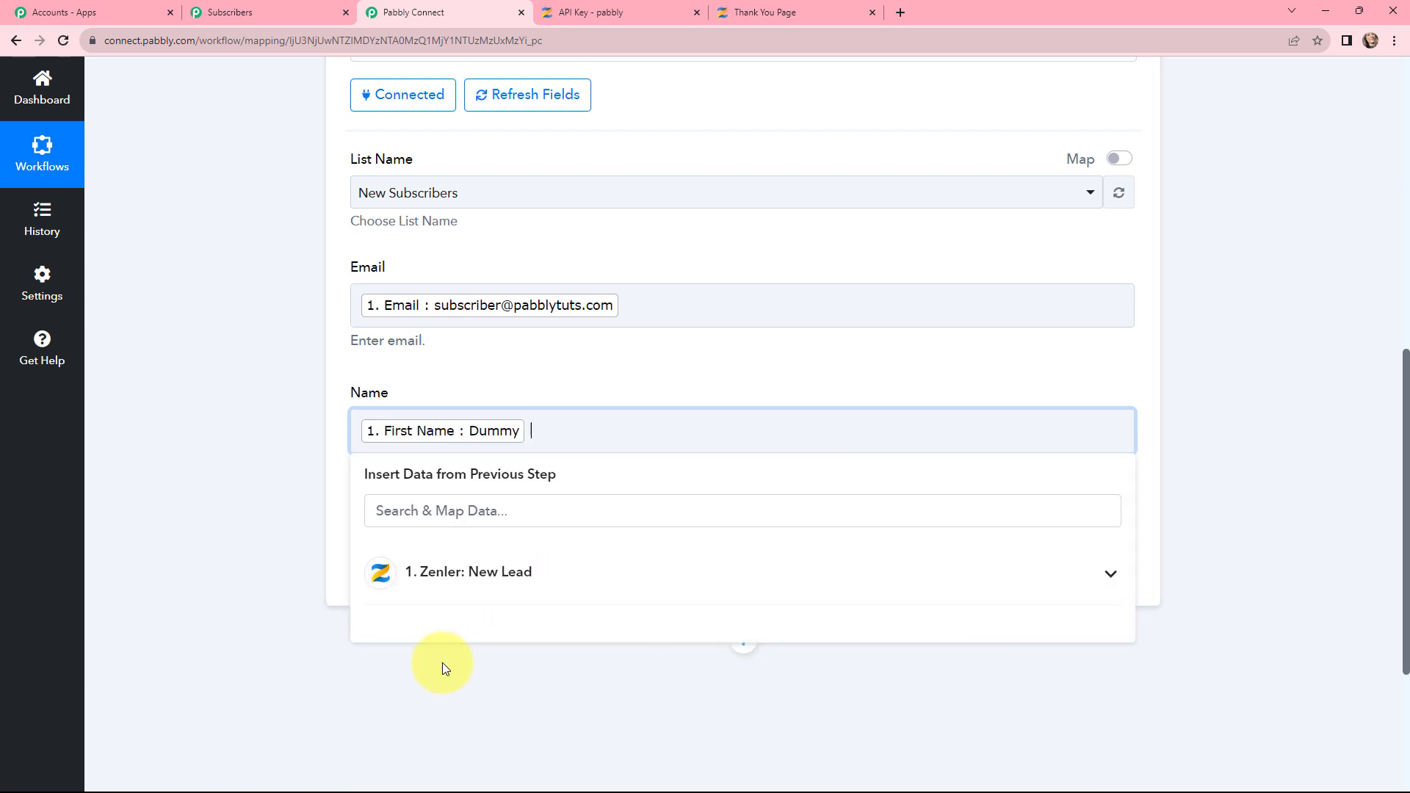
{"action": "left_click", "coordinate": [467, 580]}
{"action": "scroll", "coordinate": [502, 666], "scroll_direction": "down", "scroll_amount": 2}
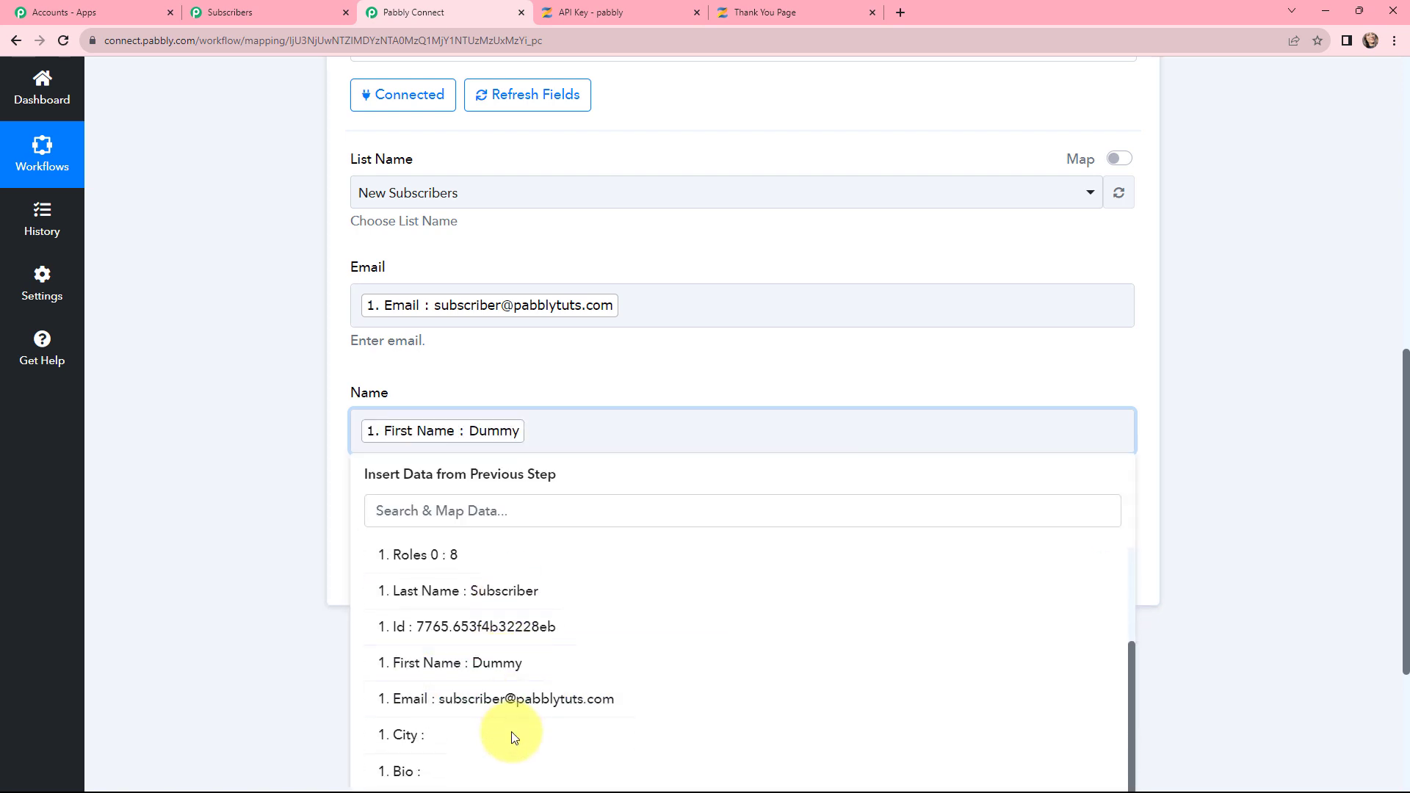
{"action": "left_click", "coordinate": [526, 601]}
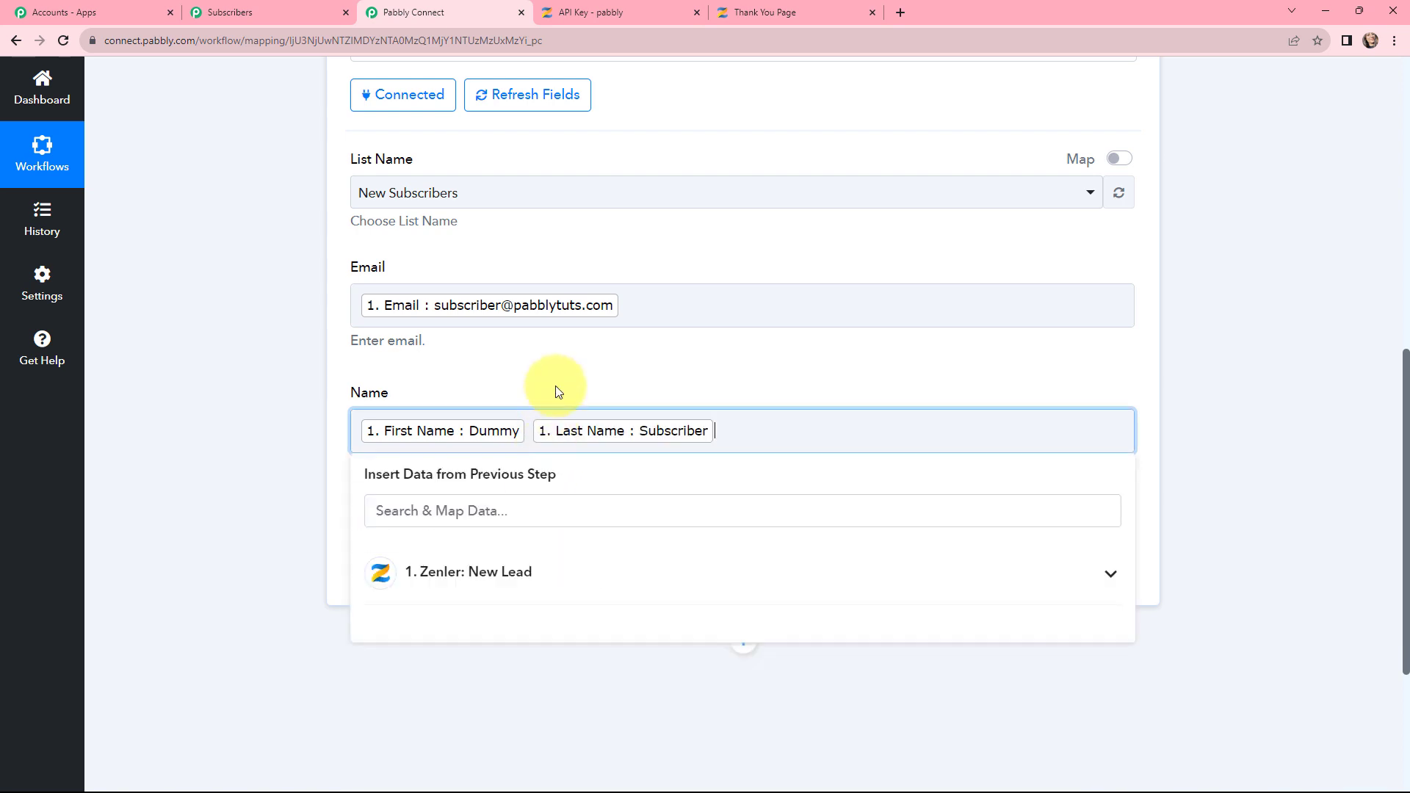
{"action": "left_click", "coordinate": [558, 370]}
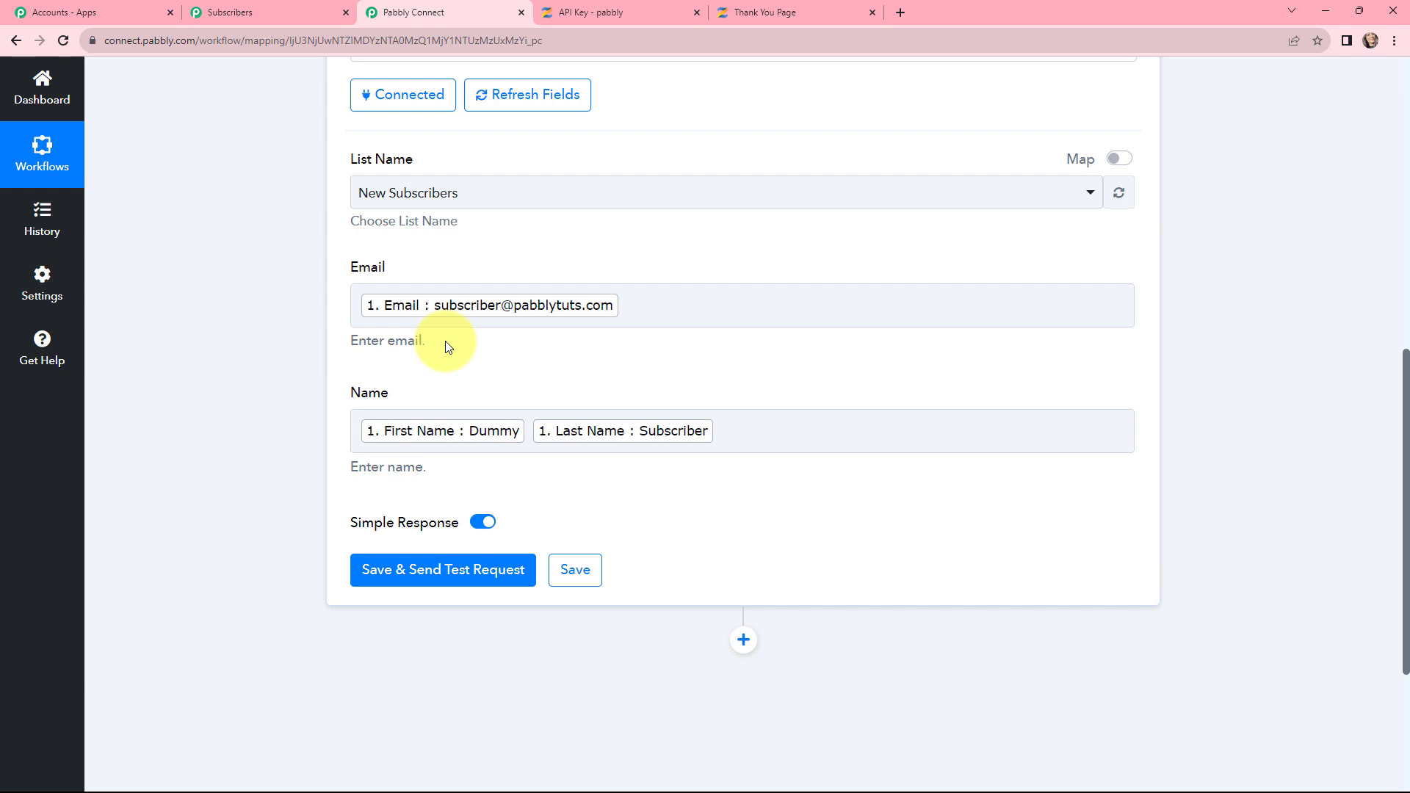
Step: Save and send the test request, confirm success with 'Total Emails In List : 2', and reload New Subscribers
{"action": "left_click", "coordinate": [421, 574]}
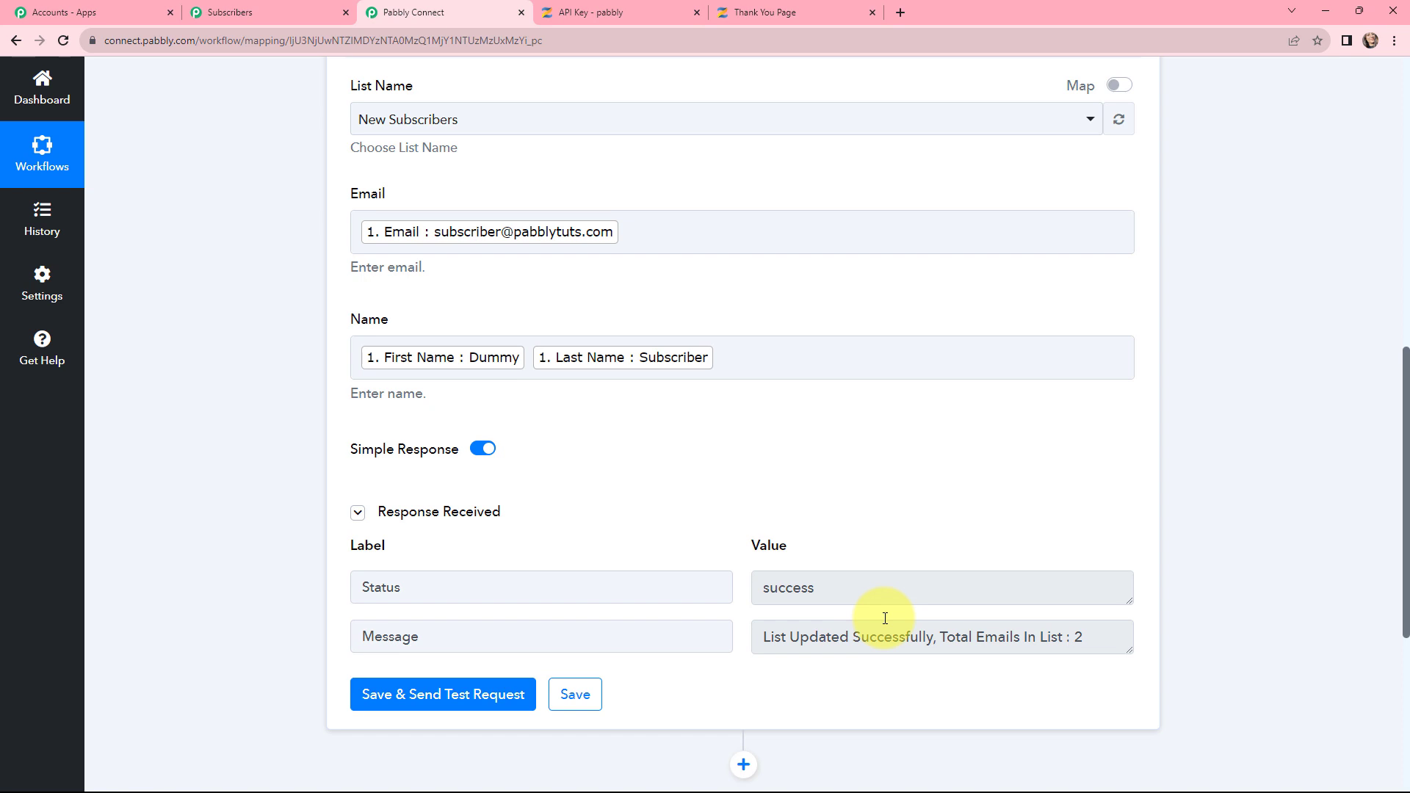
{"action": "left_click_drag", "start_coordinate": [856, 578], "coordinate": [765, 588]}
{"action": "left_click_drag", "start_coordinate": [764, 635], "coordinate": [927, 637]}
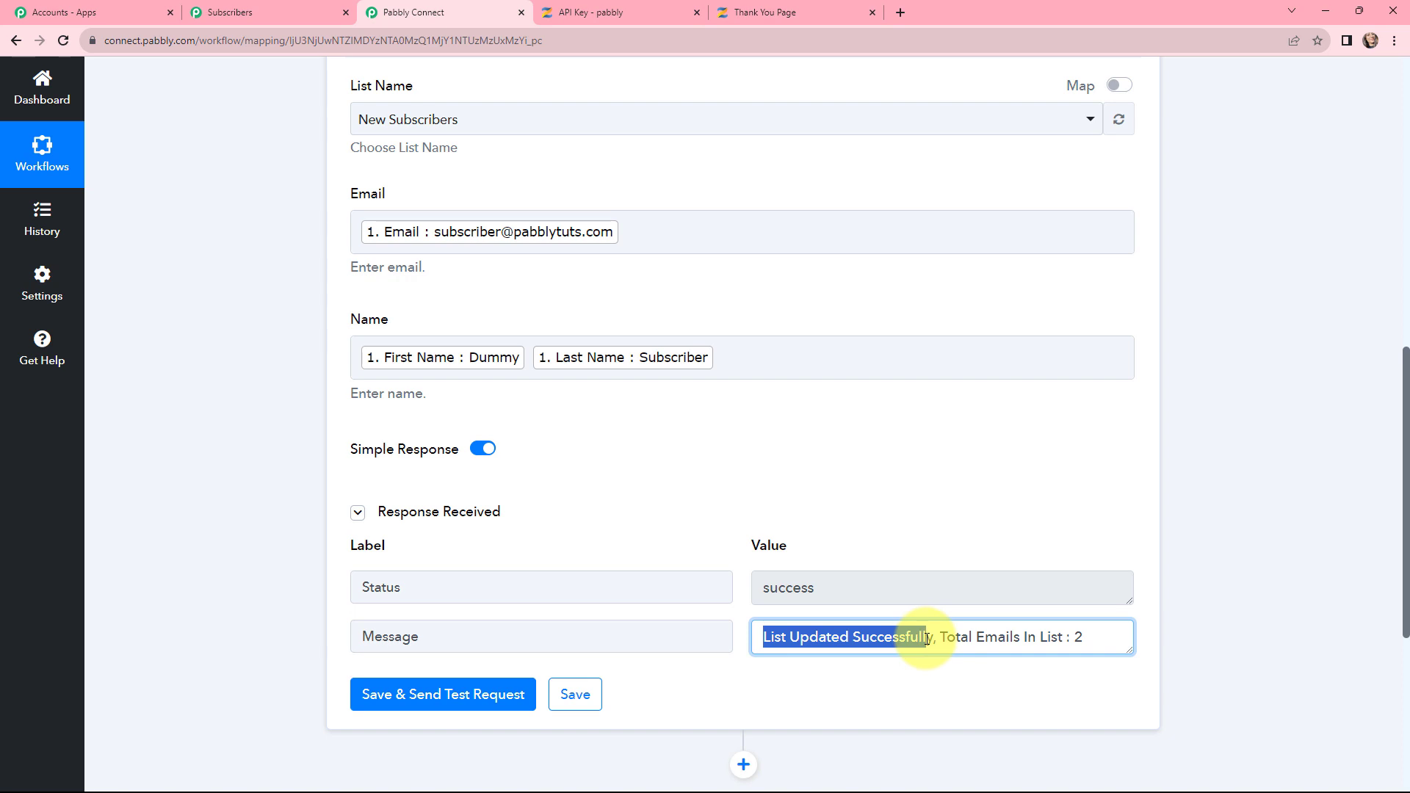
{"action": "left_click", "coordinate": [267, 10]}
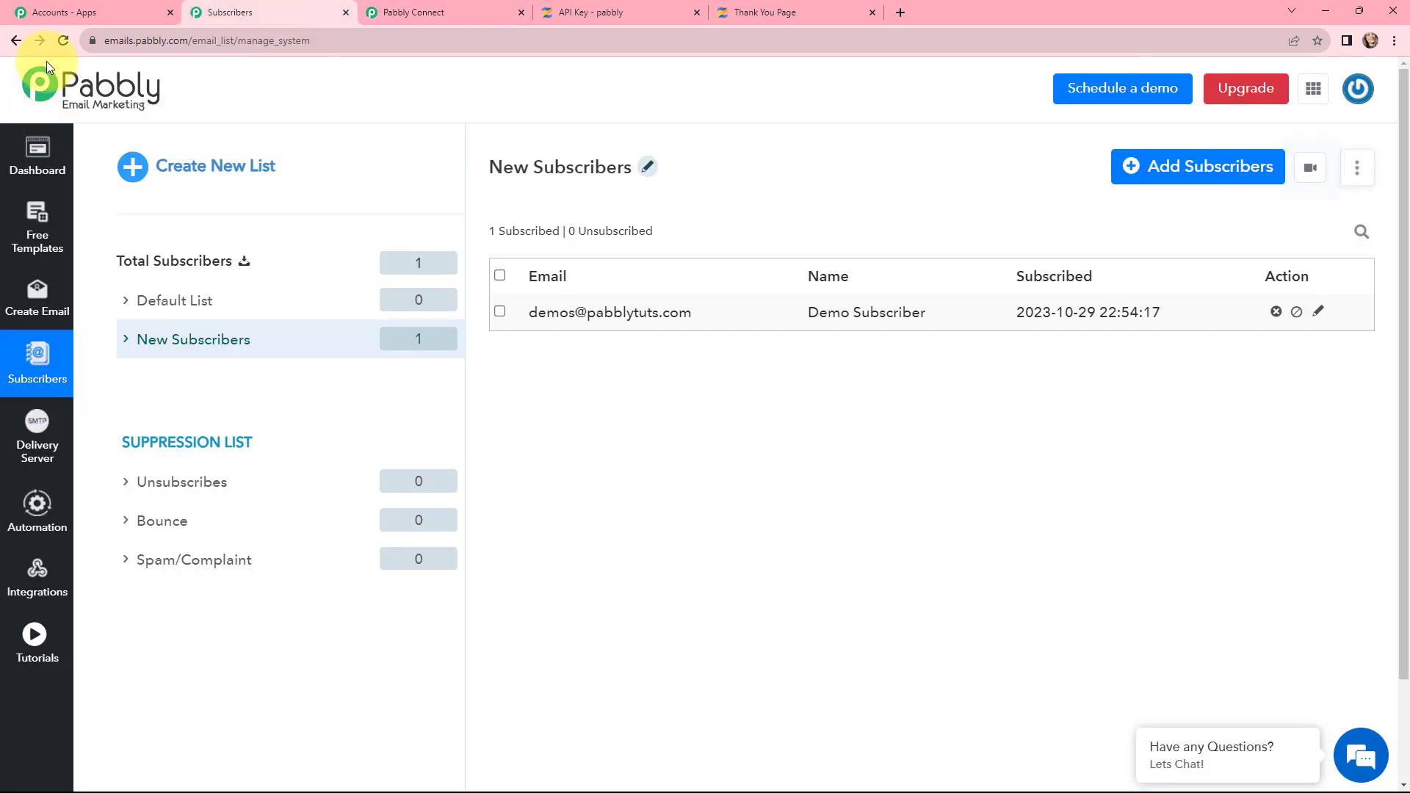
{"action": "left_click", "coordinate": [63, 41]}
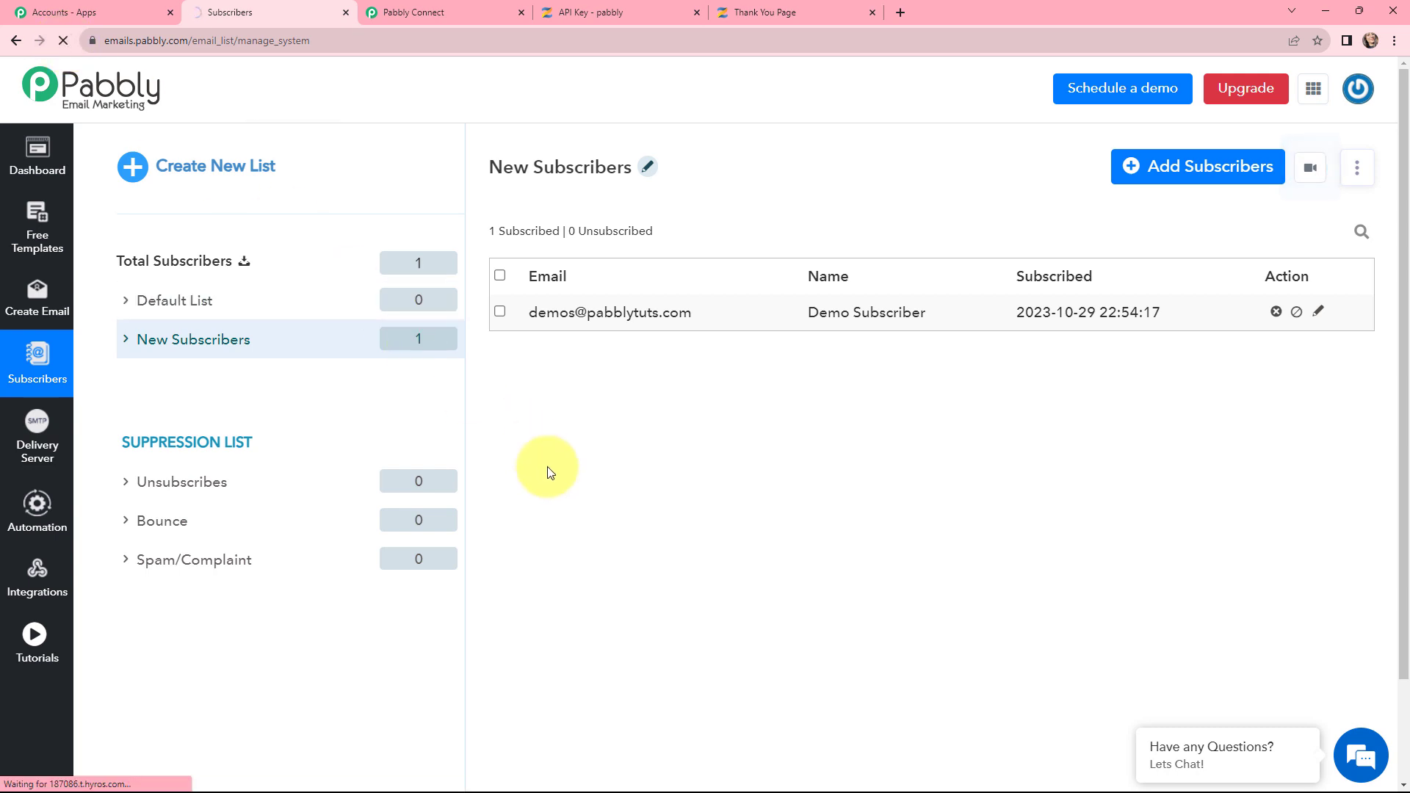